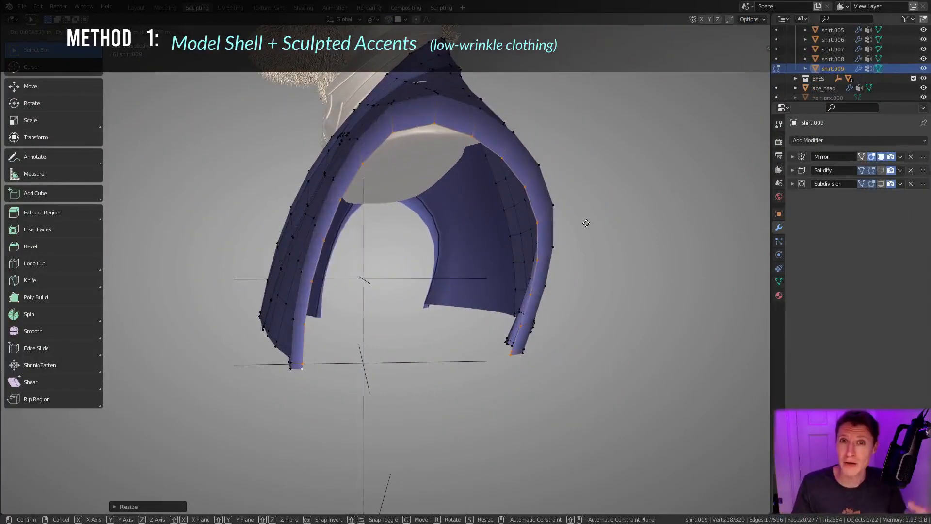
- Scale the selected edge loop of the jacket's arm opening and fill faces across the bottom of the opening
key(s)
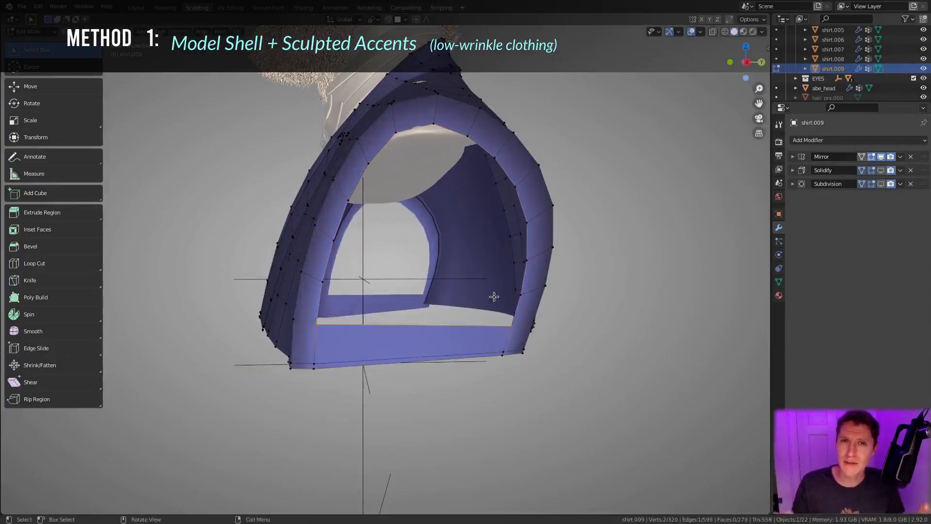
key(f)
key(f)
key(f)
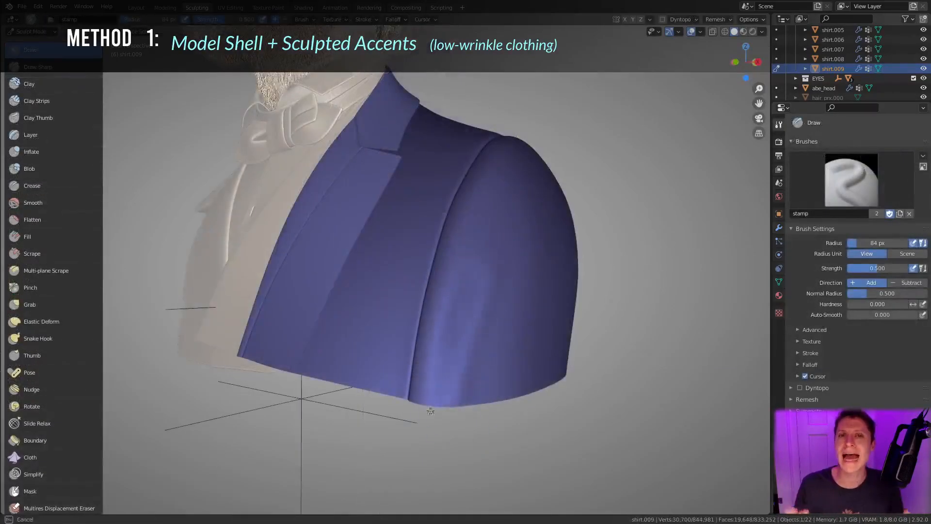
- Adjust the Draw brush's strength for sculpting accents on the jacket sleeve, and view the sculpted jacket from the side
key(shift+f)
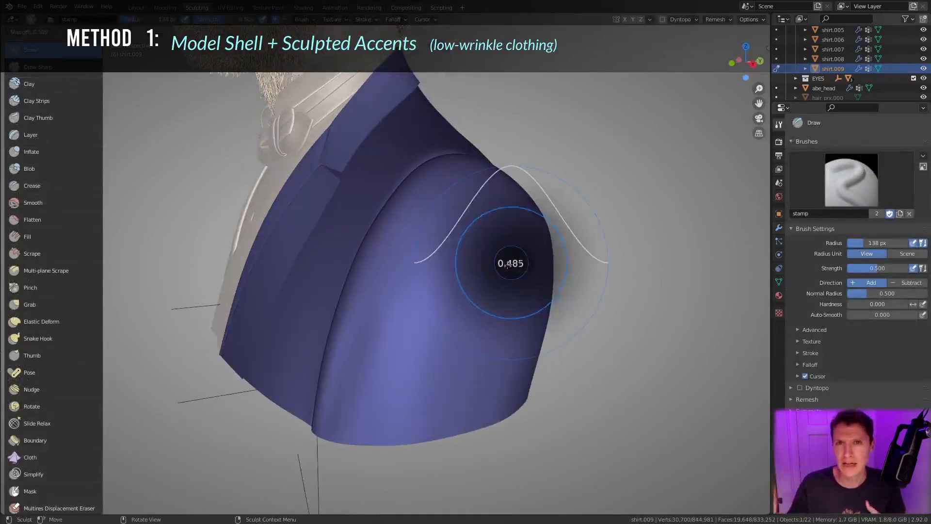
click(485, 271)
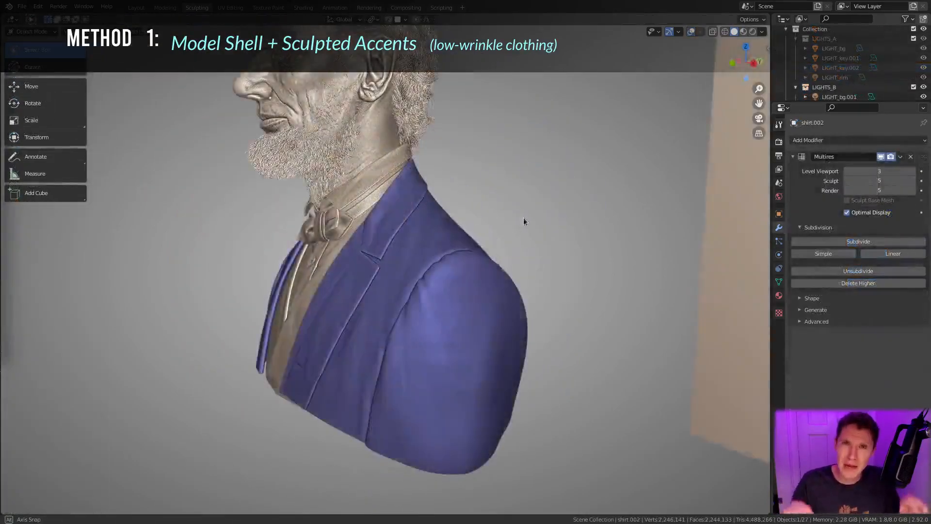
middle_drag(522, 217, 641, 224)
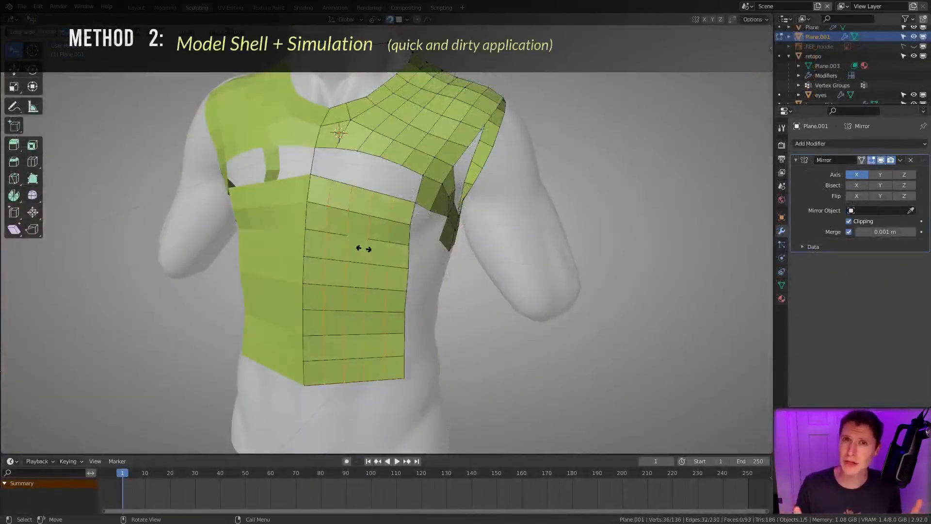
- Add vertical loop cuts to the front panel of the T-shirt mesh
key(ctrl+r)
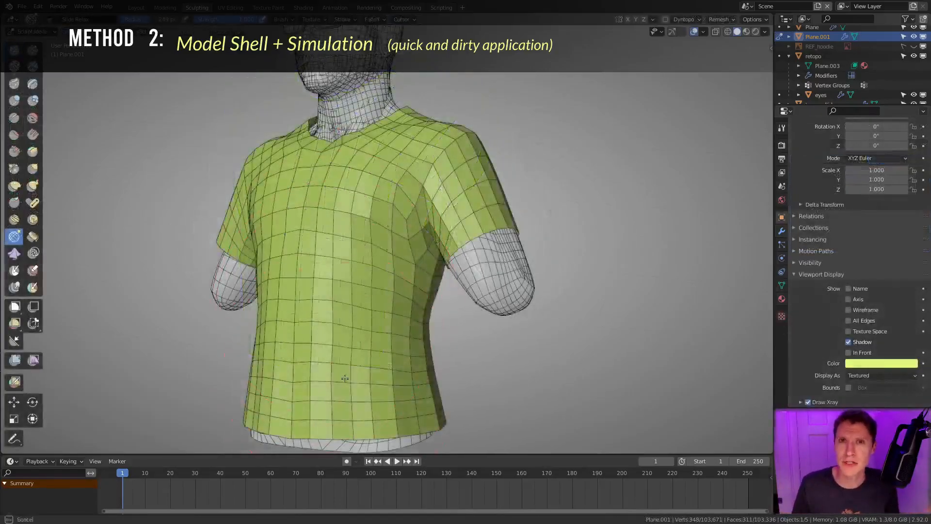
middle_drag(436, 228, 451, 214)
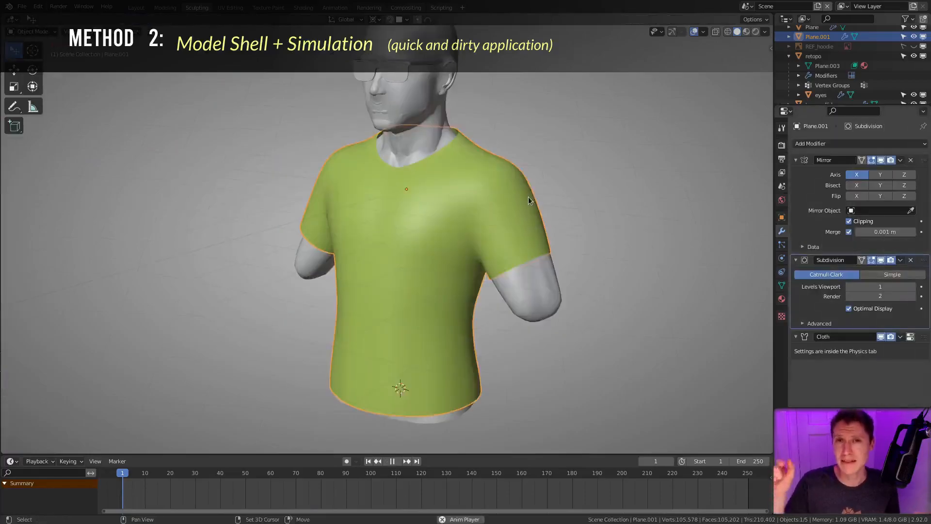
- Stop the cloth simulation, set the T-shirt's shrinking factor to 0.01 and run the simulation again
middle_drag(490, 195, 639, 197)
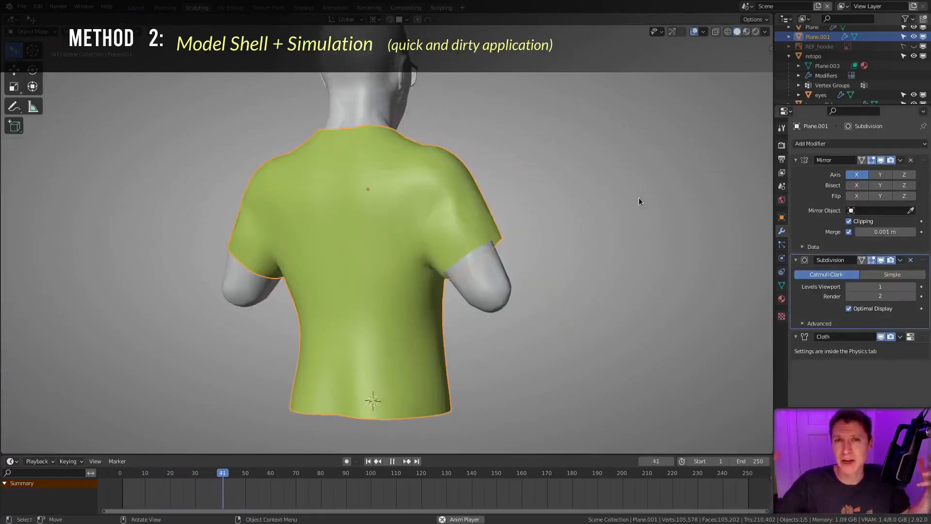
key(space)
click(781, 258)
scroll(844, 324, down, 4)
click(872, 364)
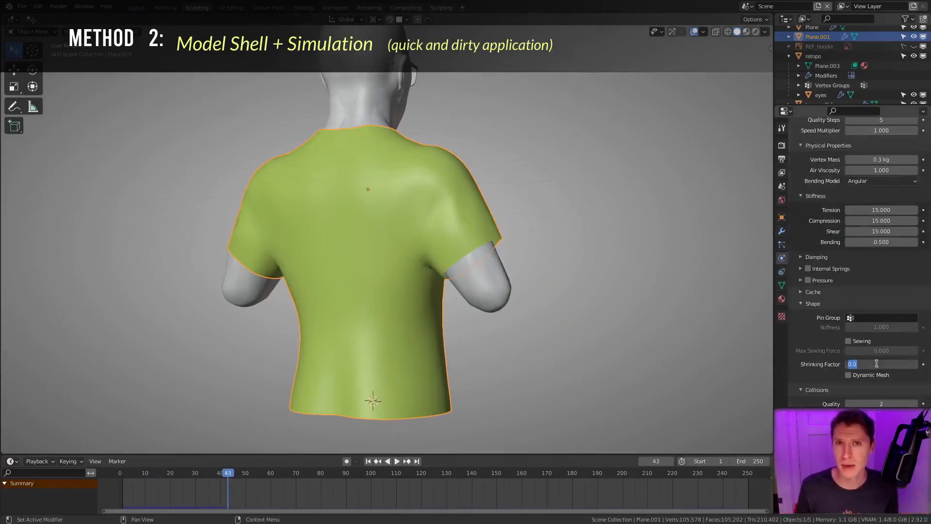
text(0.01)
key(Return)
key(space)
middle_drag(553, 268, 406, 262)
- Set the T-shirt cloth's shrinking factor to 0.02 and replay the simulation from the first frame with overlays briefly hidden
click(873, 365)
text(0.02)
key(Return)
middle_drag(502, 237, 403, 216)
key(shift+Left)
key(shift+alt+z)
middle_drag(572, 163, 652, 150)
key(shift+alt+z)
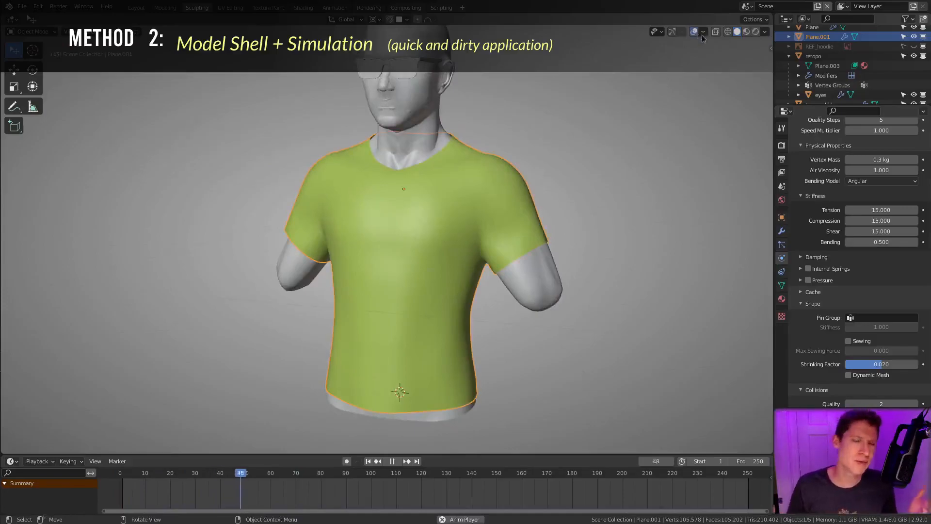
- Show the T-shirt's wireframe and set its Subdivision viewport level to 2 with Optimal Display off
click(781, 217)
click(848, 297)
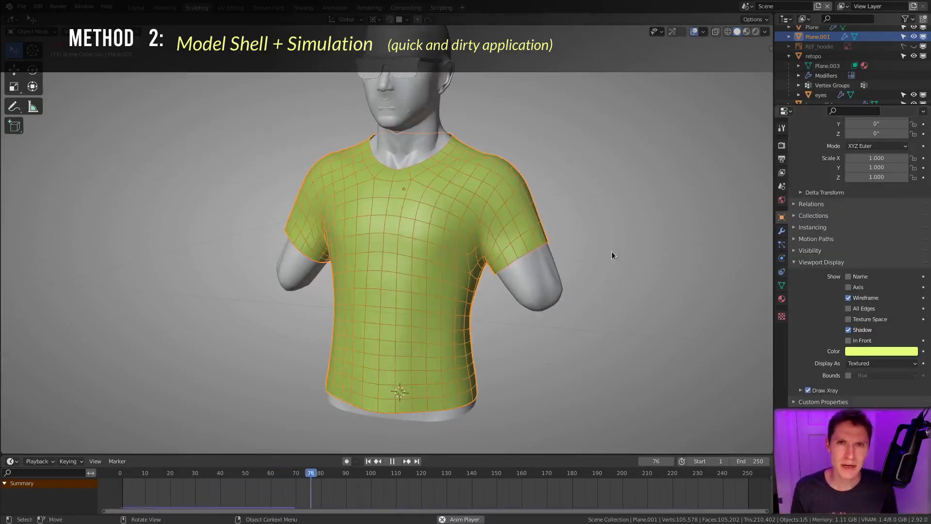
click(781, 231)
click(909, 287)
click(910, 287)
- Replay the T-shirt simulation from the first frame with viewport overlays turned off
key(shift+Left)
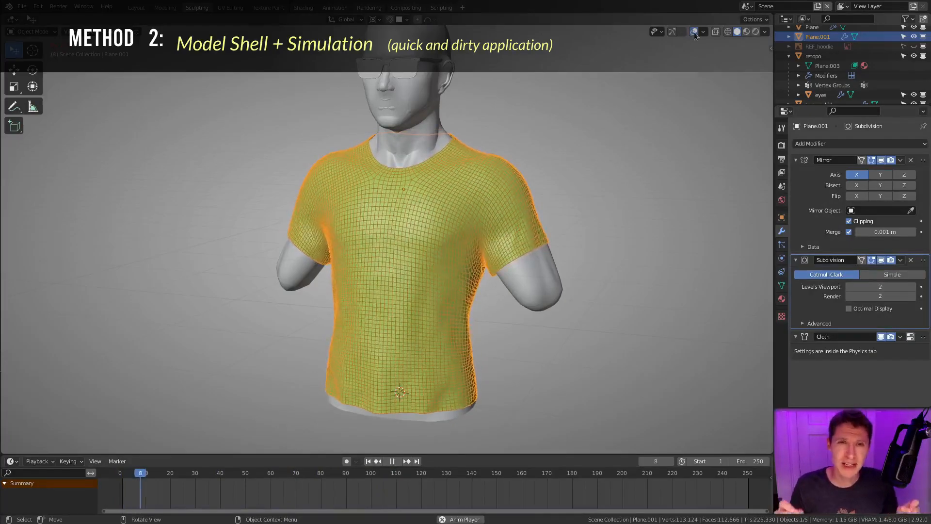
click(694, 31)
middle_drag(647, 189, 536, 214)
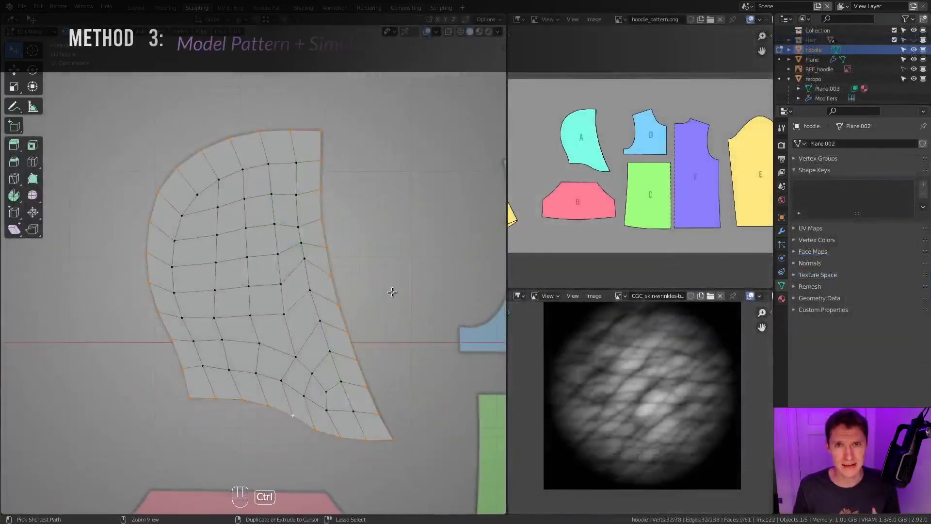
- Select the interior vertices of hood pattern piece A and smooth them, repeating the smoothing 21 times
key(ctrl+i)
key(ctrl+v)
click(233, 141)
key(shift+r)
key(shift+r)
key(shift+r)
key(shift+r)
key(shift+r)
key(shift+r)
key(shift+r)
key(shift+r)
key(shift+r)
key(shift+r)
key(shift+r)
key(shift+r)
key(shift+r)
key(shift+r)
key(shift+r)
key(shift+r)
key(shift+r)
key(shift+r)
key(shift+r)
key(shift+r)
key(shift+r)
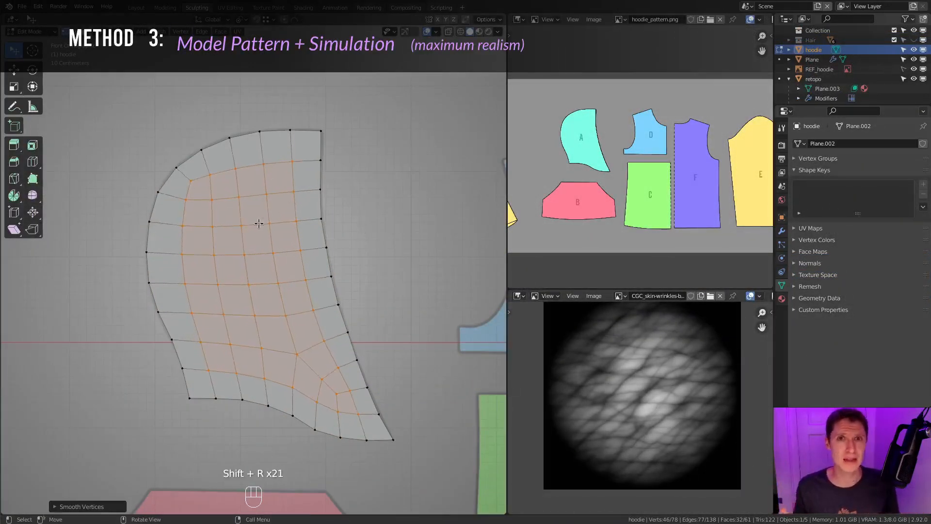
click(343, 210)
key(g)
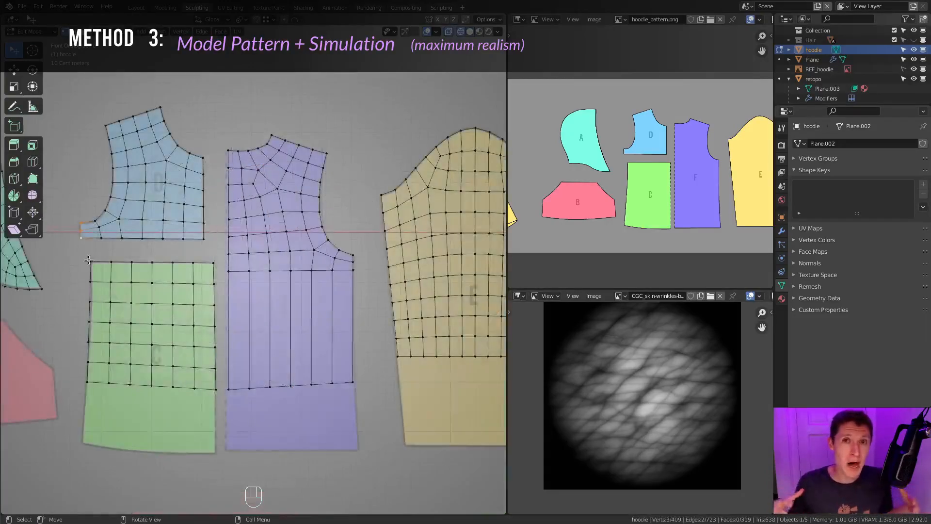
- Add evenly spaced horizontal loop cuts across the lower part of back piece F, using piece C's side edge as reference
click(90, 281)
ctrl+click(90, 301)
key(ctrl+r)
scroll(234, 310, up, 4)
click(235, 311)
right_click(235, 311)
click(353, 255)
ctrl+click(352, 382)
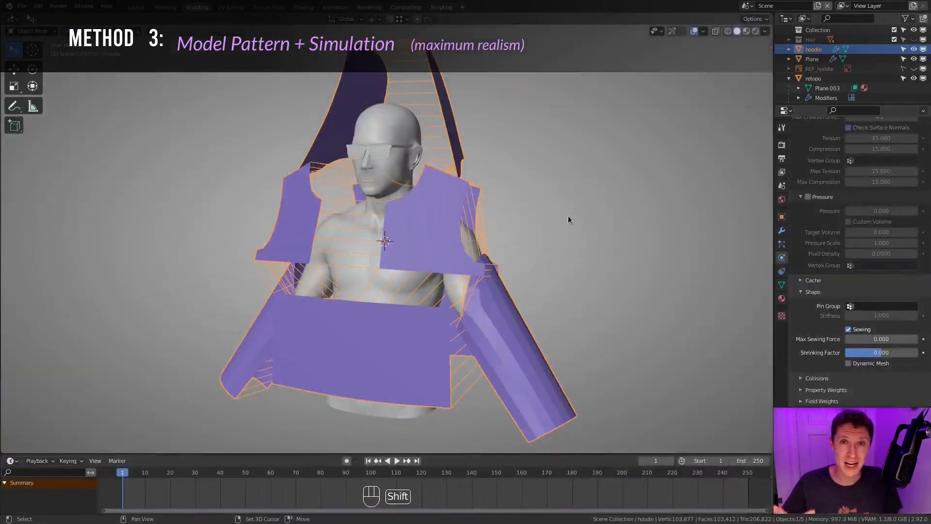
- Play the hoodie's sewing simulation from the first frame
key(shift+Left)
key(shift+space)
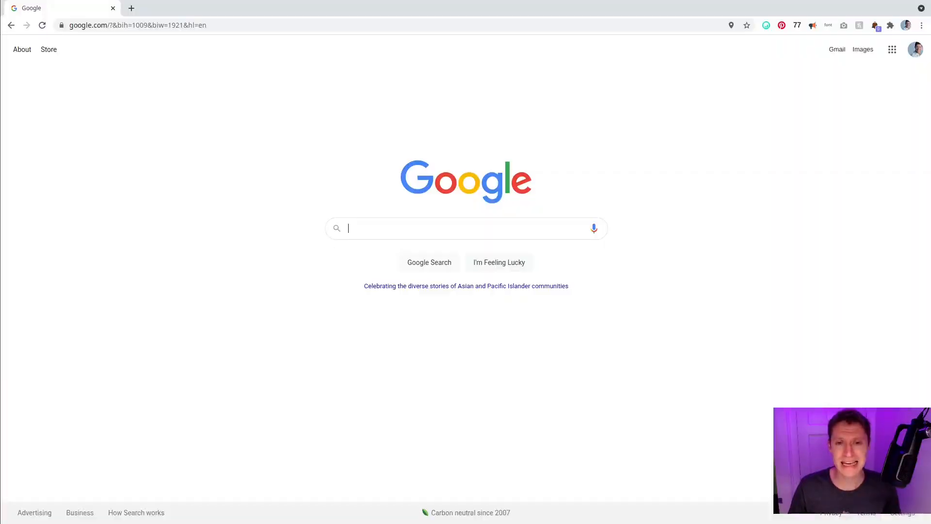
- In the browser, search Google for "hoodie pattern" and preview two sewing pattern diagrams from the image results
click(385, 236)
text(hoodie pattern)
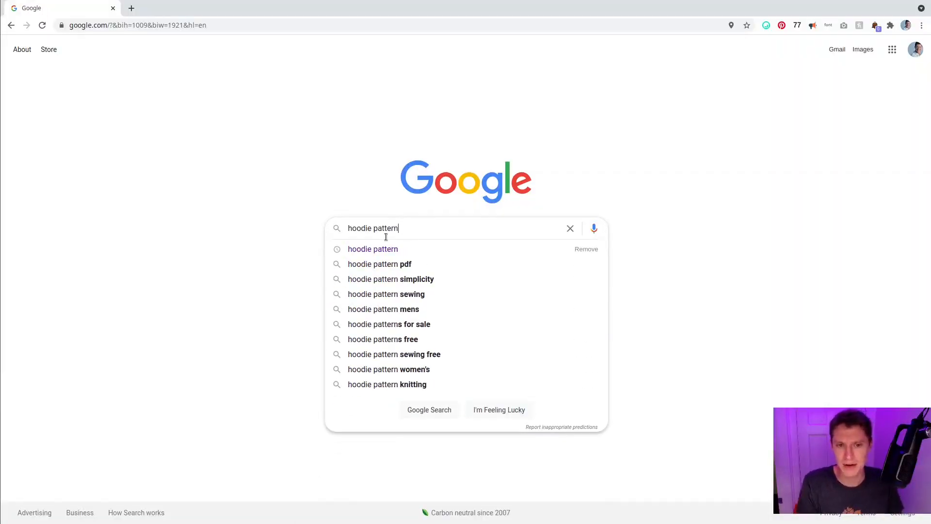
key(Return)
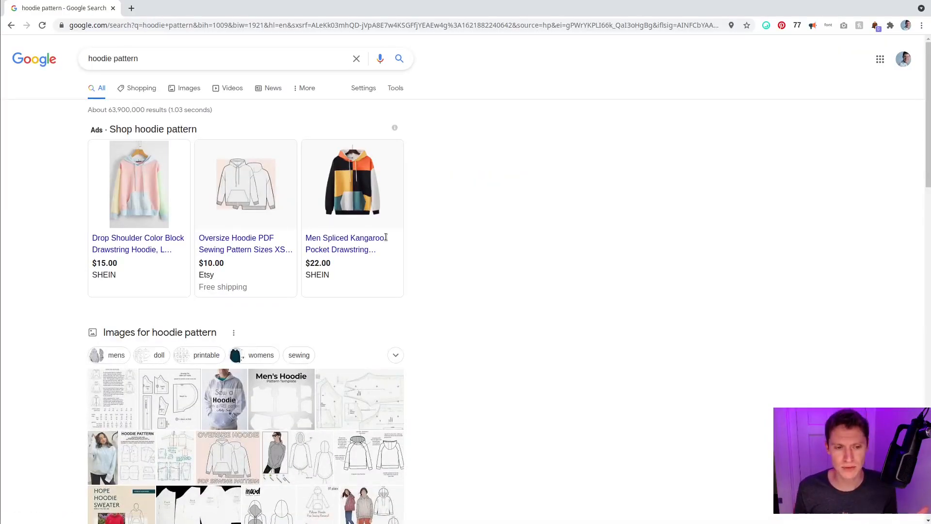
click(192, 413)
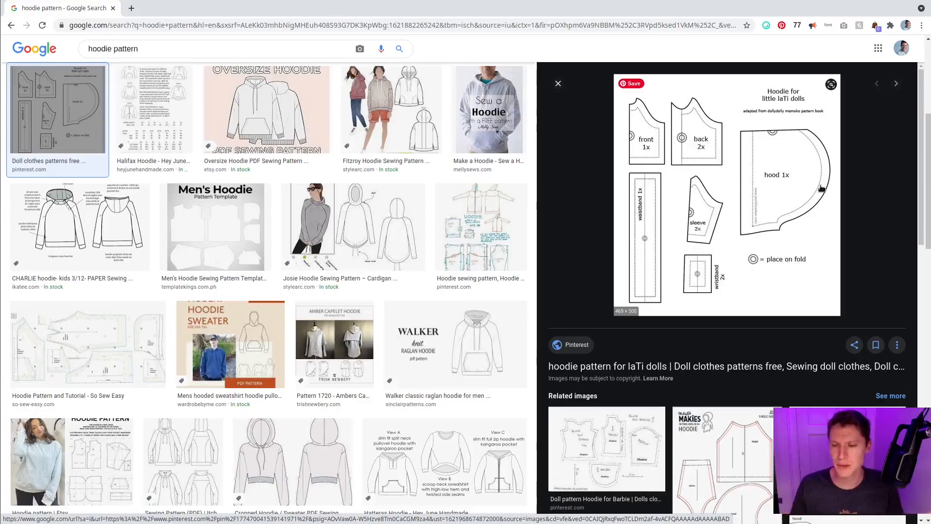
click(509, 232)
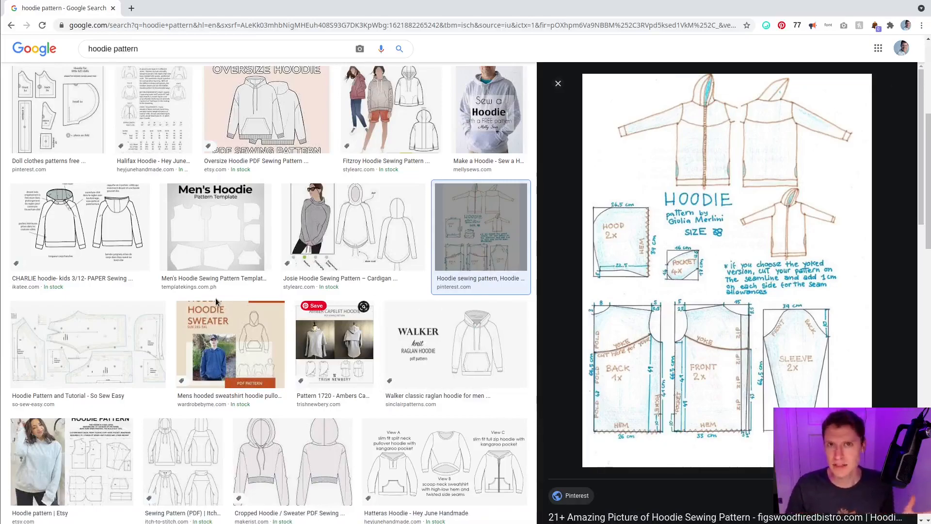
- Search Google Images for "dress pattern"
double_click(101, 49)
key(ctrl+a)
text(dress pat)
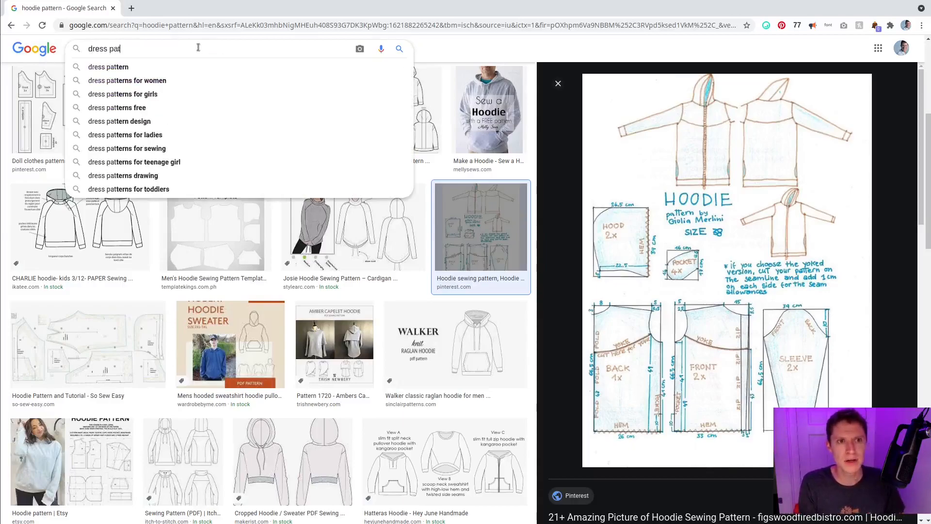
text(tern)
key(Return)
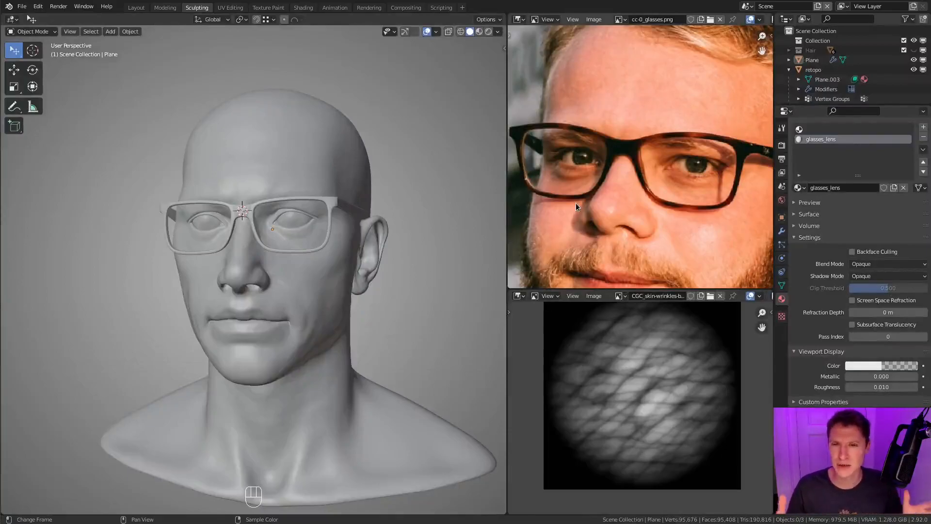
- In Blender, open hoodie_pattern.png in the Image Editor in place of the glasses reference
click(593, 20)
click(598, 37)
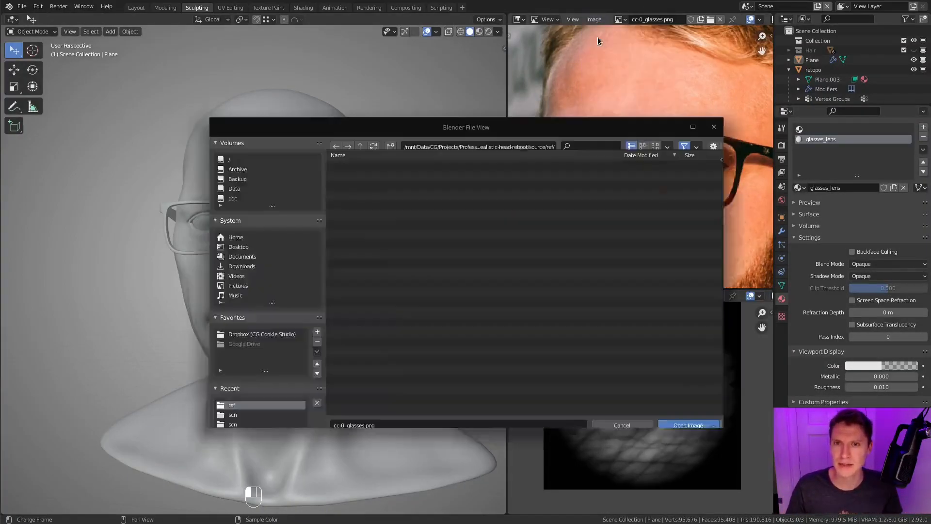
click(363, 195)
double_click(363, 196)
- Examine the hoodie pattern's lettered pieces in a maximized Image Editor, then restore the layout framed on the pieces
key(ctrl+space)
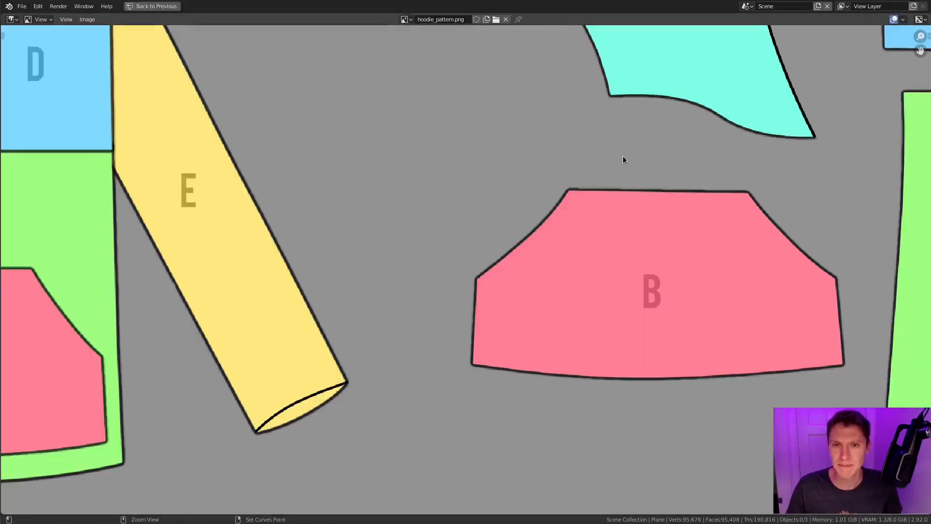
scroll(503, 231, down, 3)
scroll(530, 259, up, 1)
scroll(557, 252, down, 3)
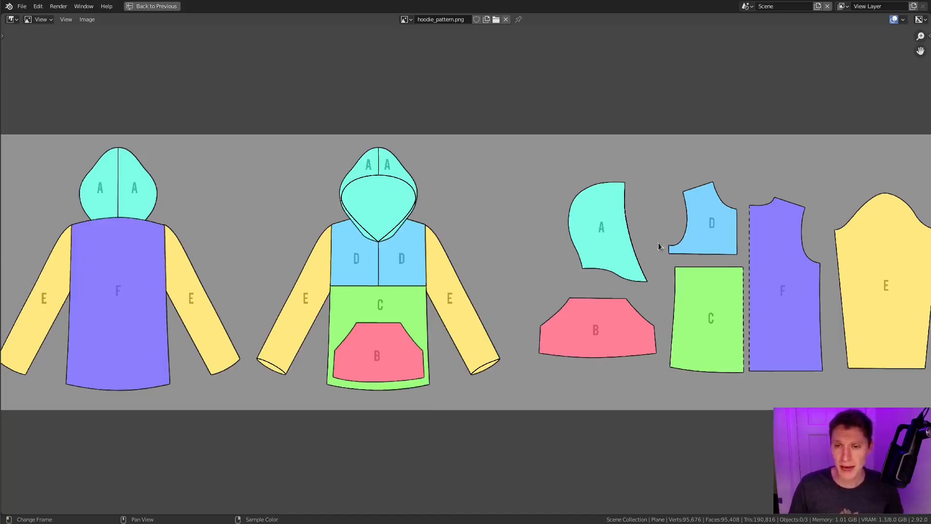
key(ctrl+space)
scroll(612, 156, up, 2)
scroll(612, 156, down, 3)
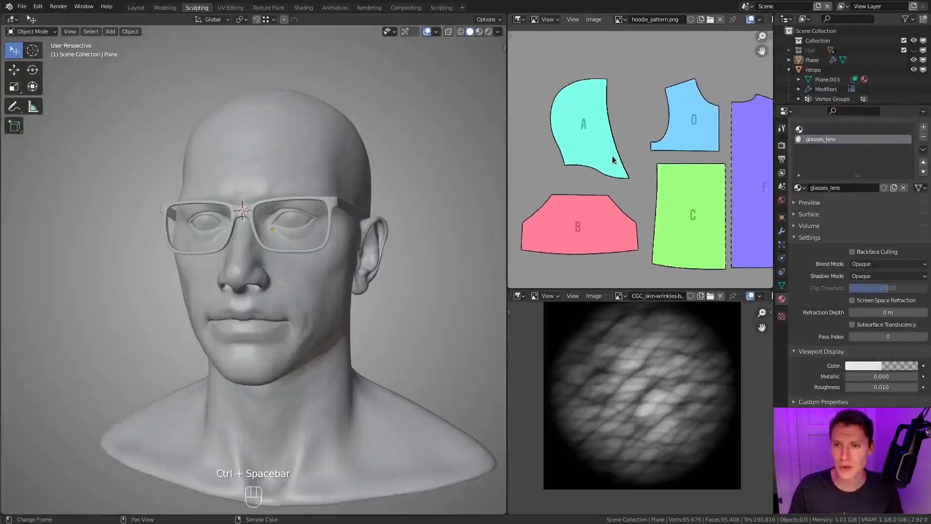
- In front view, add hoodie_pattern.png from the file manager's ref folder as a reference image below the bust
middle_drag(417, 255, 427, 238)
ctrl+middle_drag(428, 238, 406, 226)
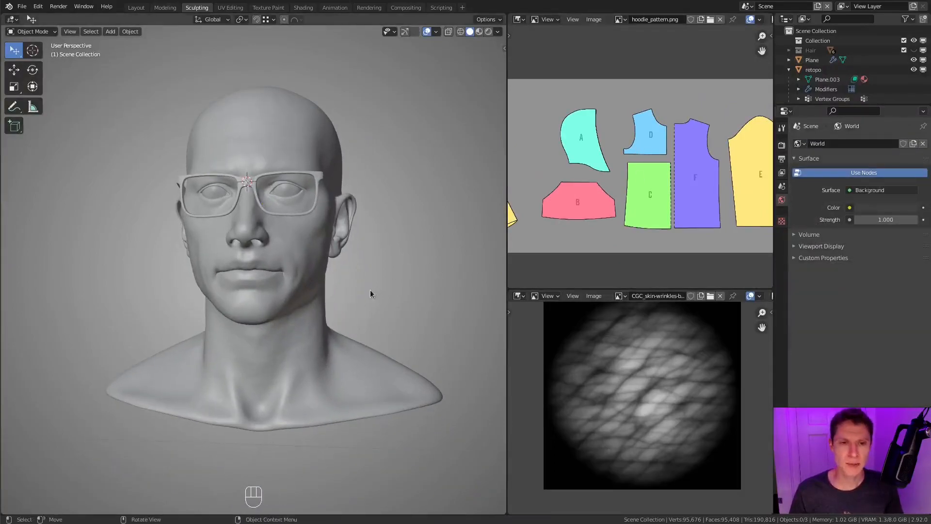
ctrl+middle_drag(370, 294, 368, 258)
key(KP_1)
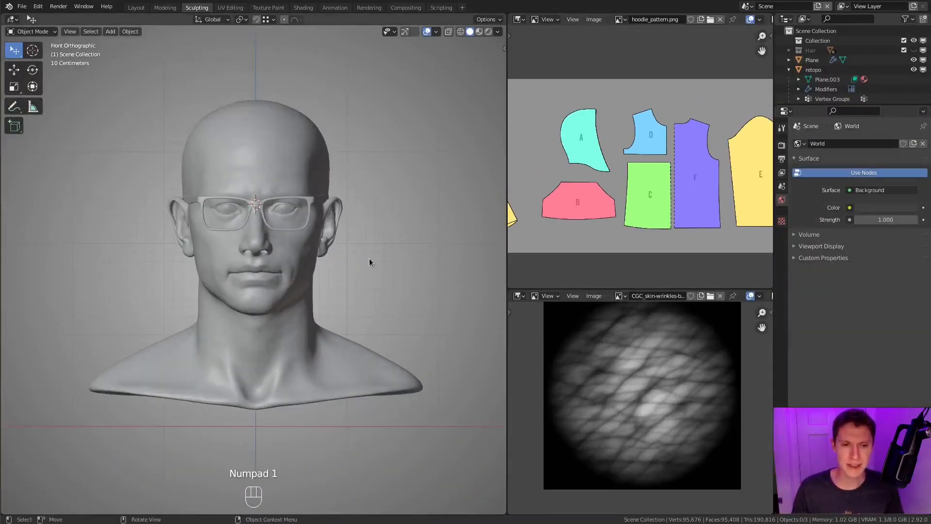
ctrl+middle_drag(381, 266, 384, 295)
shift+middle_drag(384, 258, 380, 177)
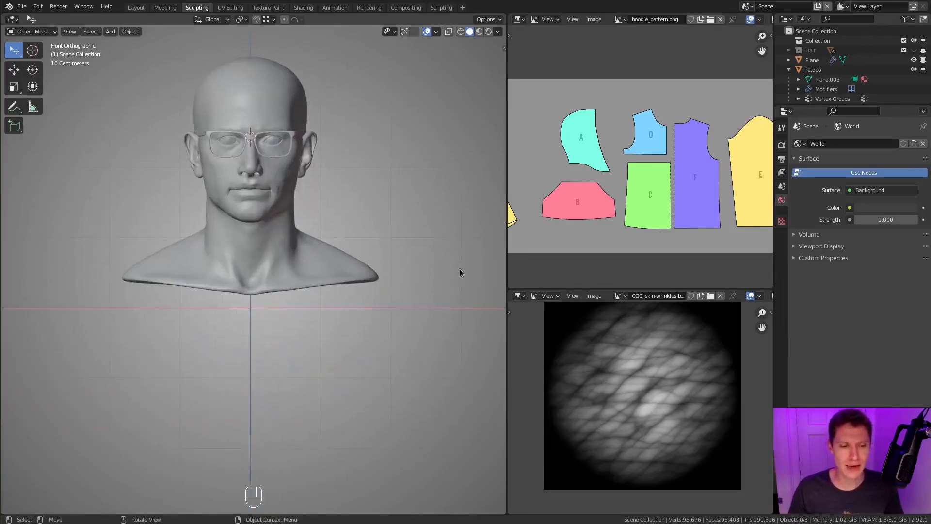
key(alt+Tab)
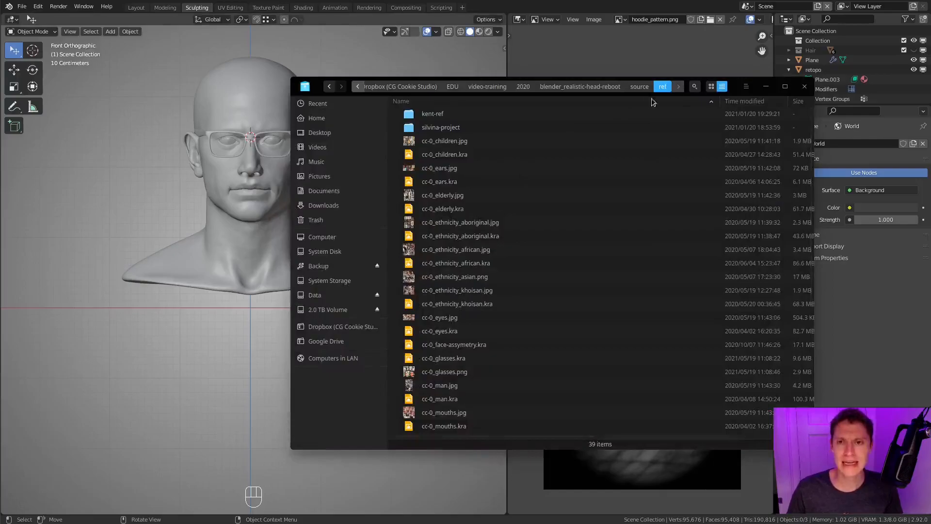
drag(691, 84, 717, 70)
scroll(613, 269, down, 5)
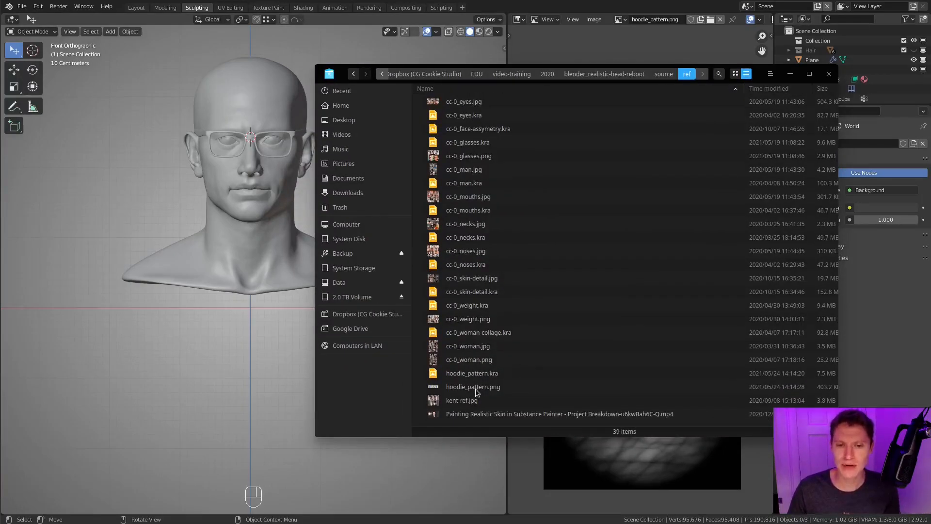
drag(478, 389, 247, 348)
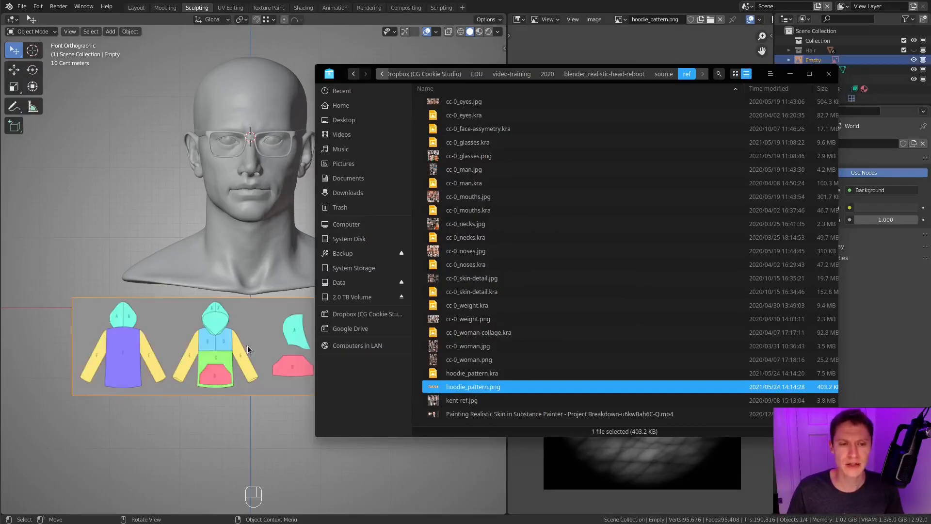
click(247, 345)
- Scale up the hoodie pattern reference image uniformly by about 2.2
mouse_move(242, 344)
ctrl+middle_down()
mouse_move(364, 327)
mouse_move(273, 310)
mouse_move(233, 332)
ctrl+middle_up()
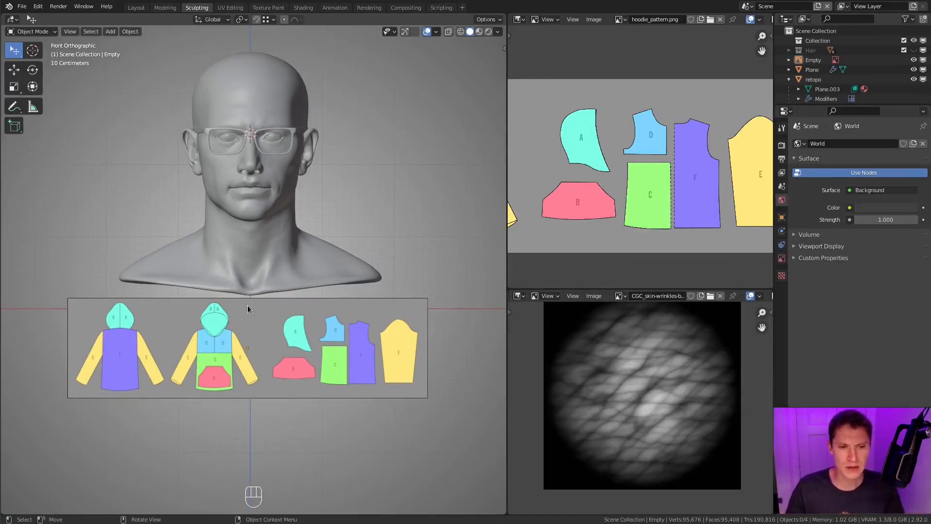
click(287, 298)
key(s)
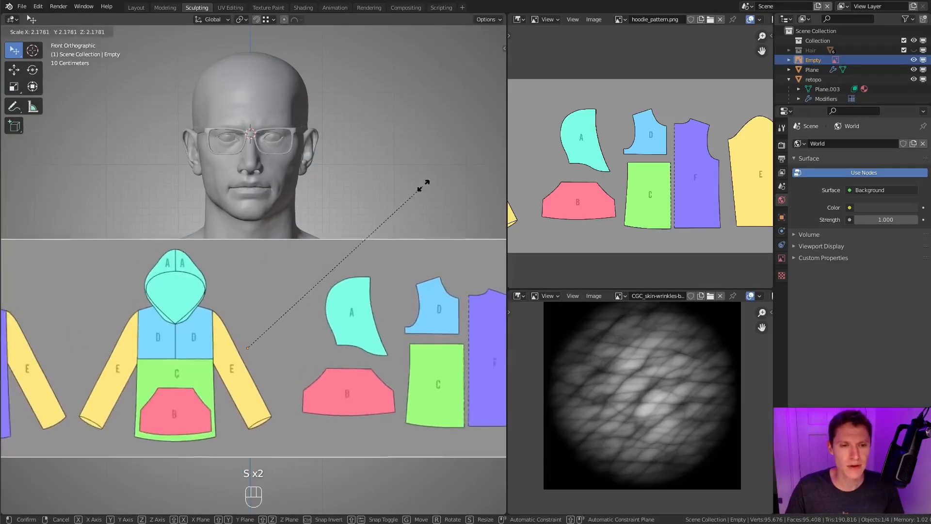
click(423, 183)
ctrl+middle_drag(423, 183, 310, 219)
scroll(307, 227, up, 1)
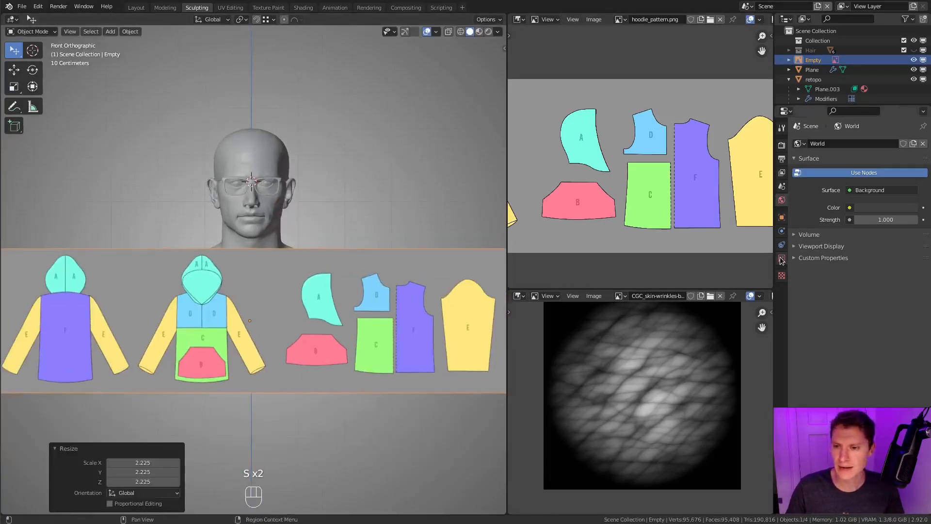
- Enable opacity on the hoodie reference image and set it to 0.3
click(782, 258)
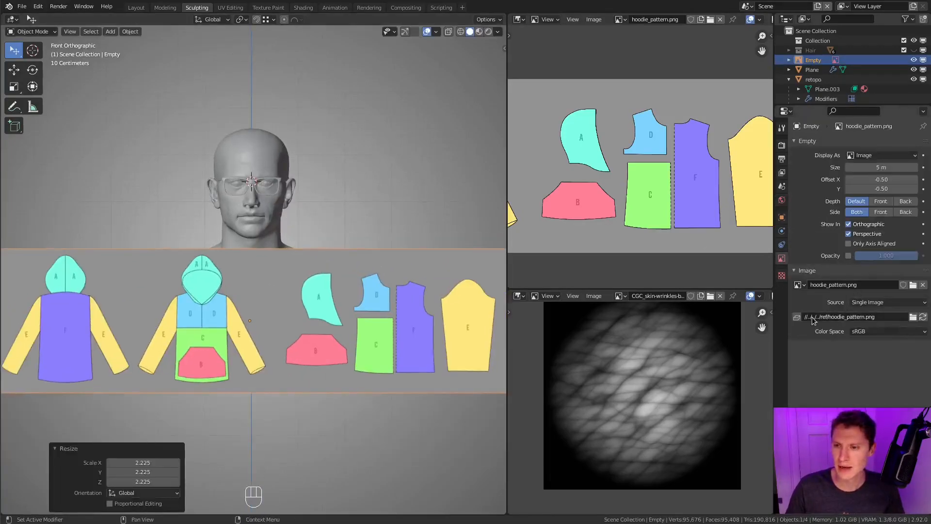
click(848, 255)
click(880, 257)
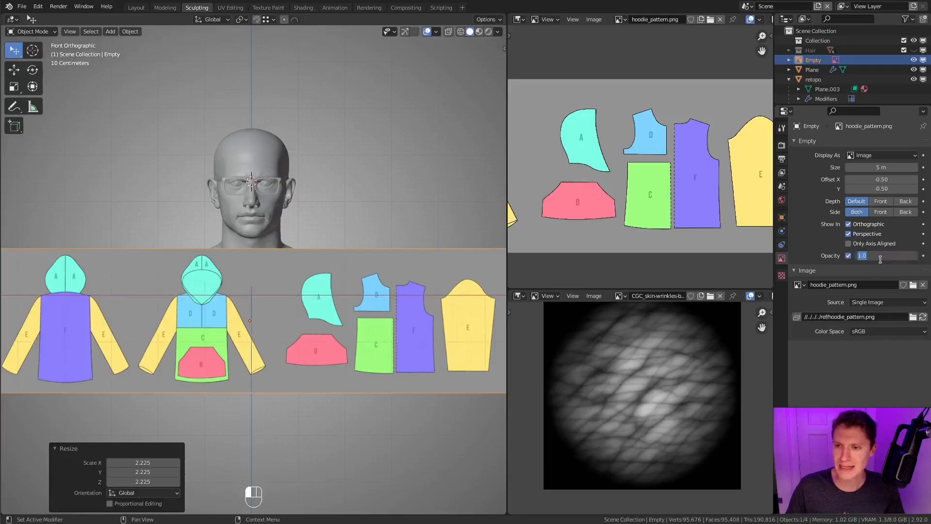
text(.3)
key(Return)
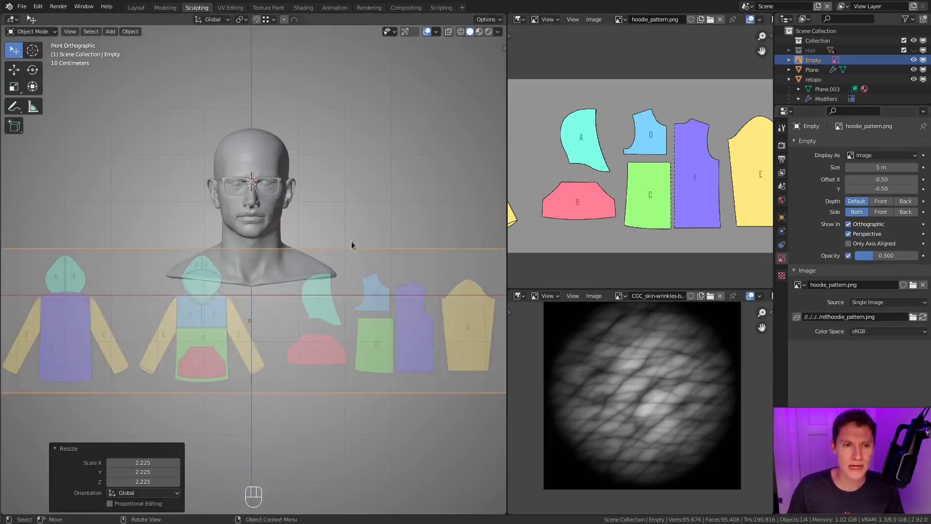
- Enlarge the reference by about 2.48 and 1.31, and move it so the front hoodie drawing's hood surrounds the bust's head
key(s)
click(374, 160)
key(g)
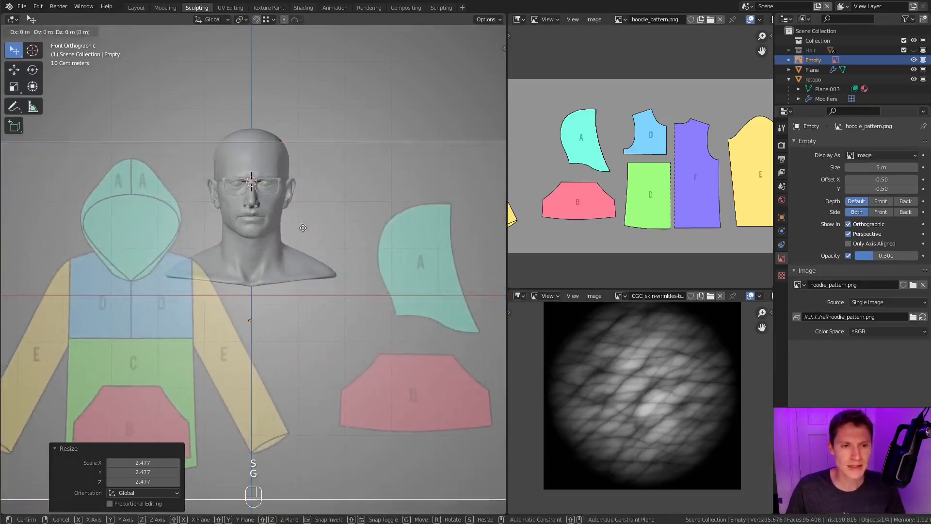
key(s)
click(380, 184)
key(g)
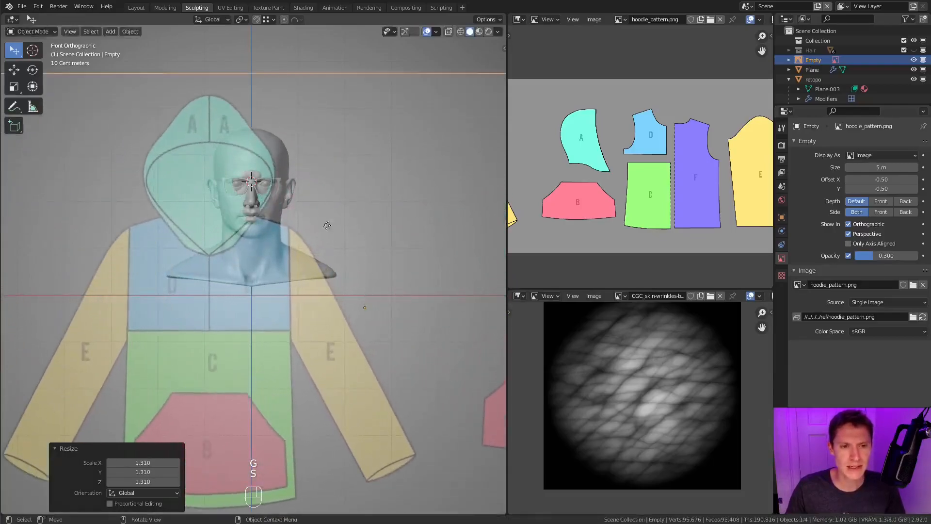
click(355, 243)
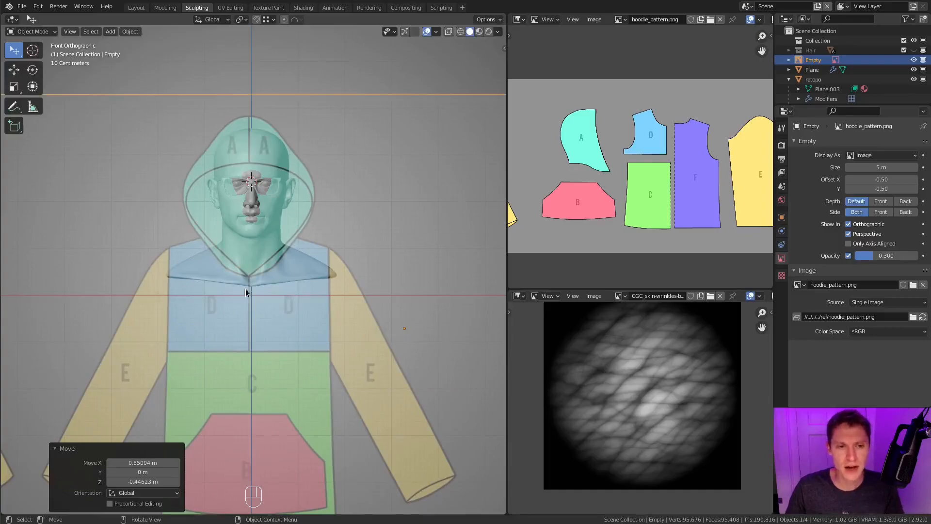
- Nudge the reference image so the hoodie's middle seam lines up with the bust's vertical center axis
key(g)
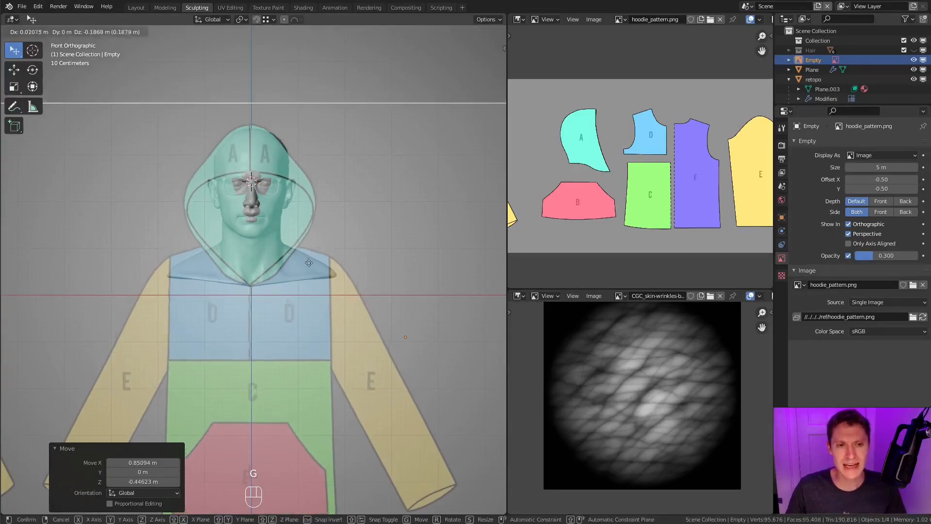
click(311, 260)
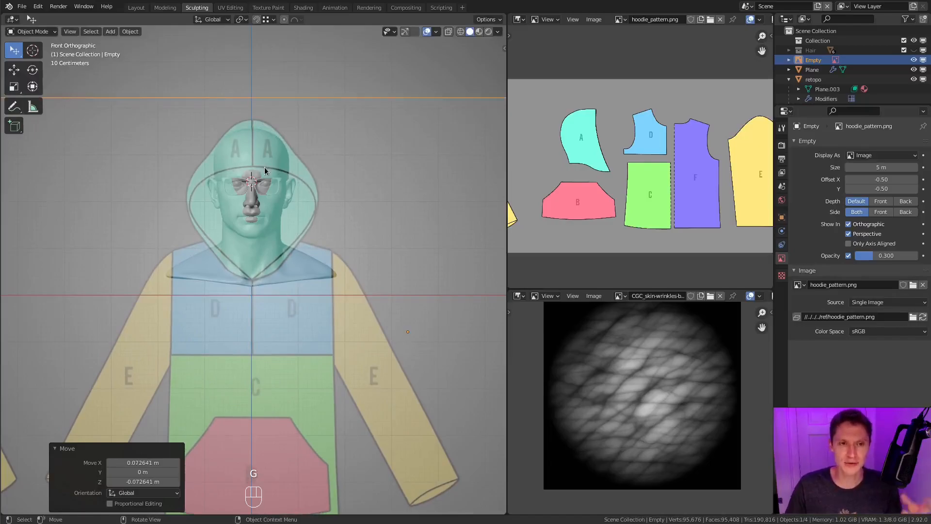
scroll(312, 147, down, 3)
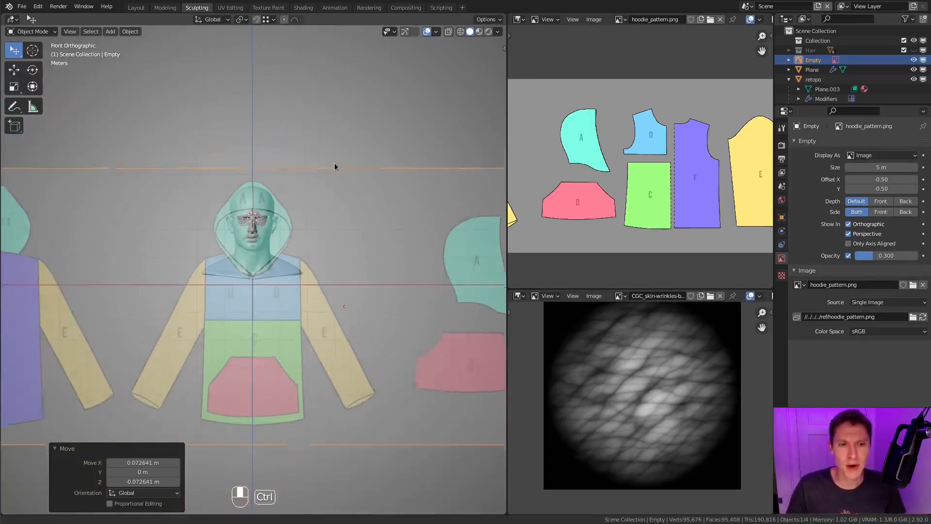
key(g)
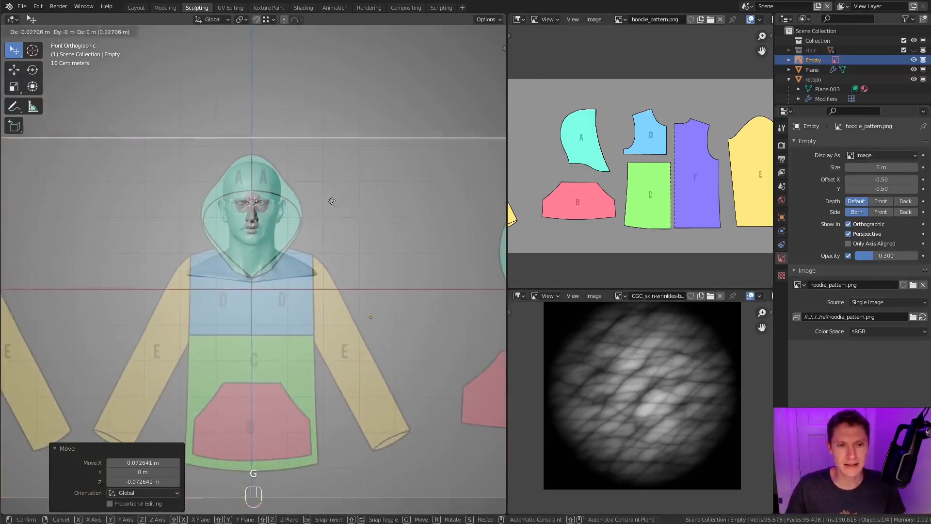
click(332, 202)
ctrl+middle_drag(344, 205, 363, 172)
shift+middle_drag(362, 173, 131, 133)
ctrl+middle_drag(297, 140, 258, 185)
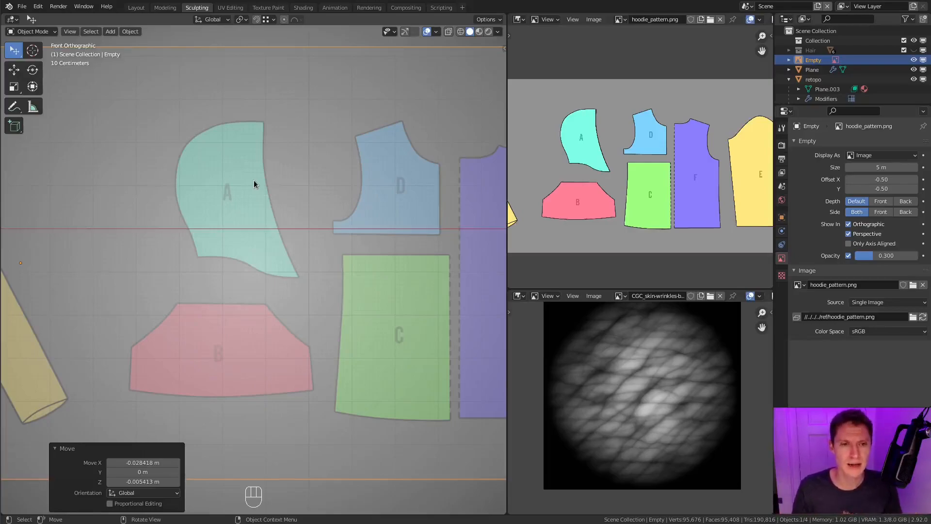
- Show the selectability toggles in the Outliner, make the reference image unselectable and rename it REF_hoodie
click(905, 19)
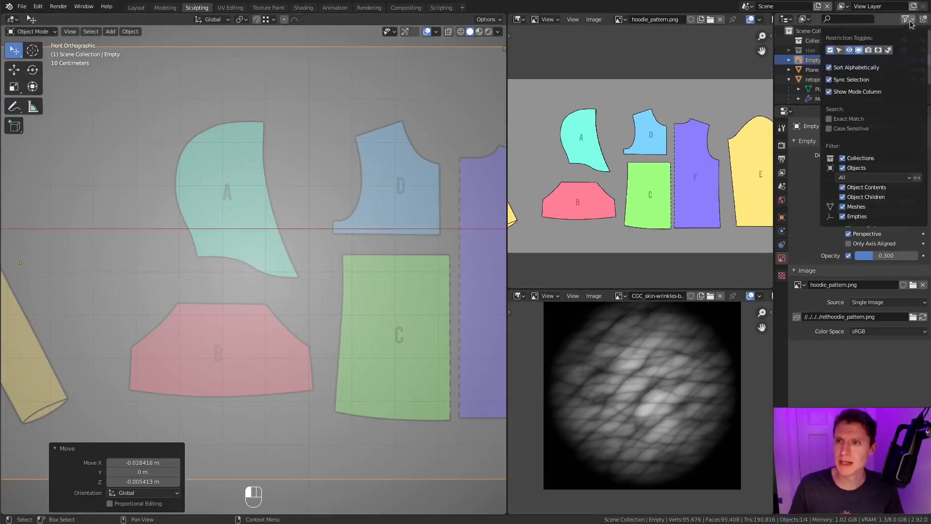
click(840, 51)
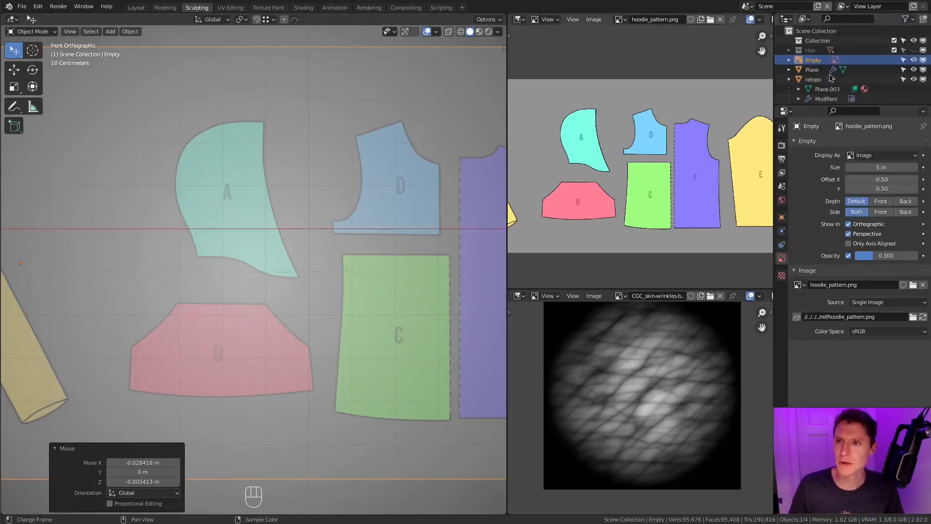
click(903, 60)
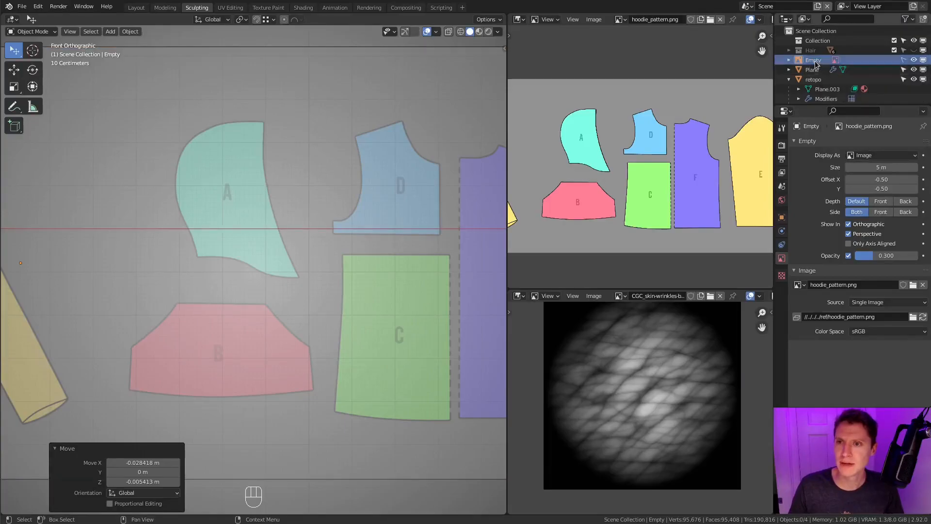
double_click(814, 60)
text(REF_hoodie)
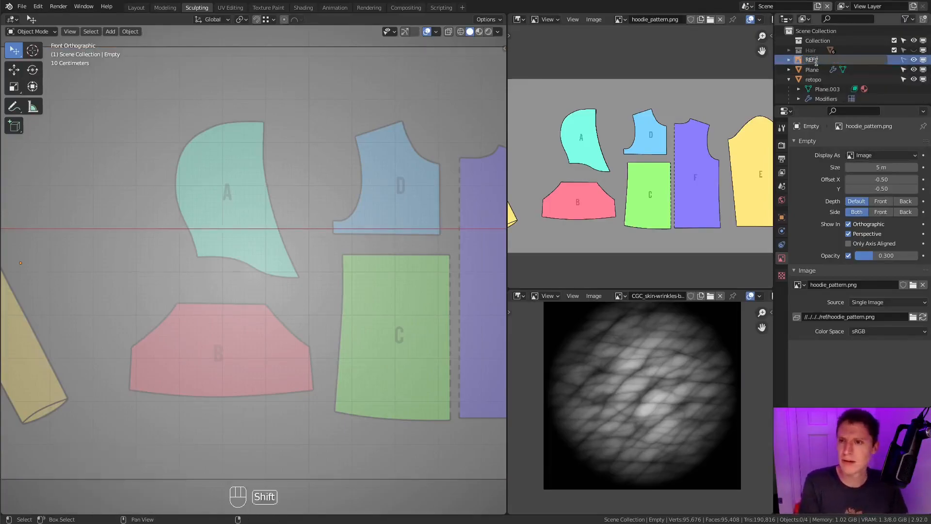
key(Return)
- Reset the 3D cursor to the world origin and add a plane mesh there
scroll(253, 244, down, 3)
shift+middle_drag(156, 206, 264, 196)
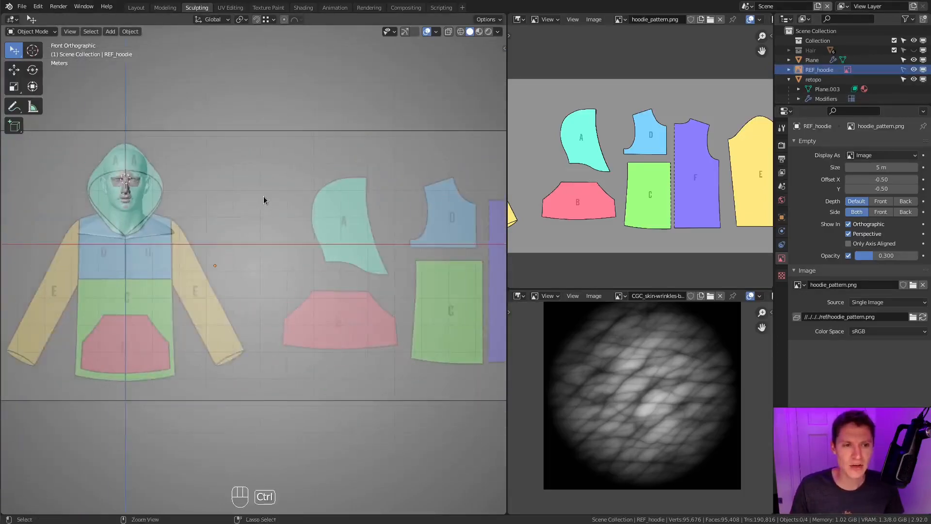
scroll(240, 201, up, 1)
key(shift+c)
ctrl+middle_drag(208, 222, 184, 221)
key(shift+a)
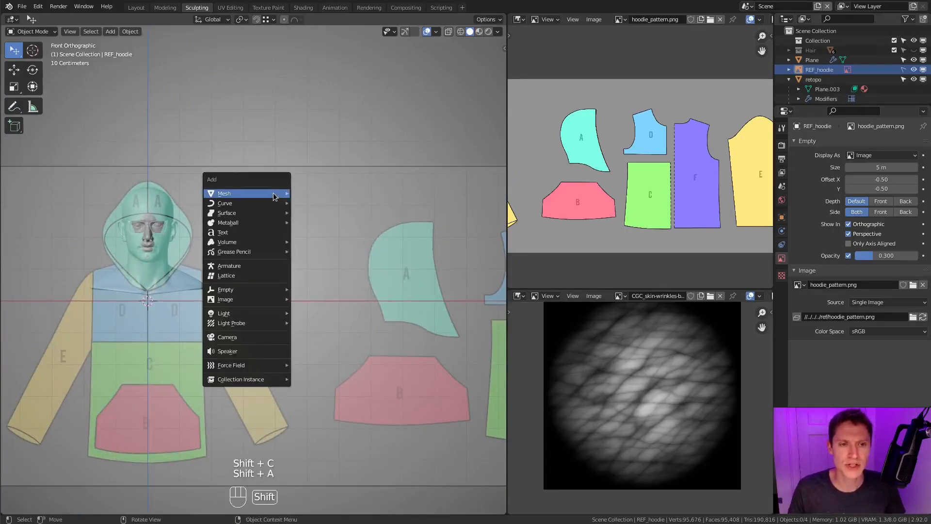
mouse_move(272, 193)
click(309, 193)
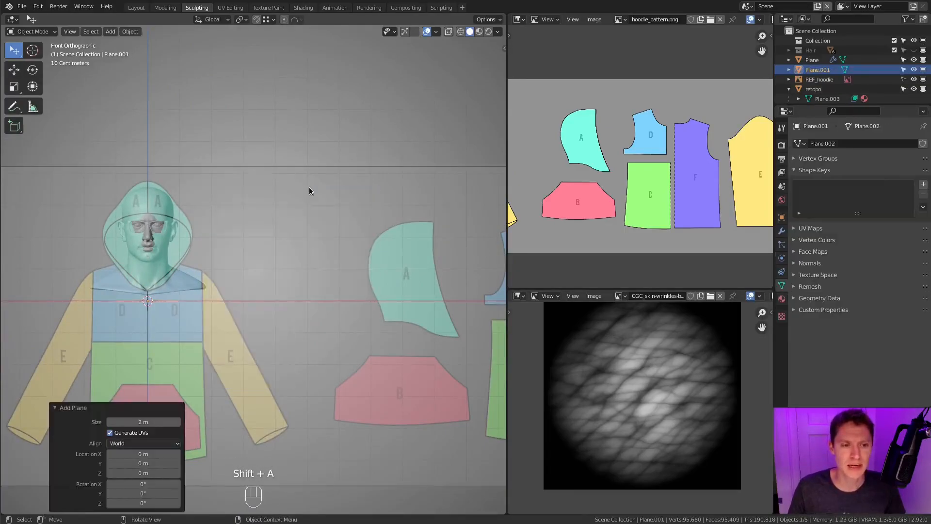
- Rename the new plane object hoodie
double_click(819, 59)
text(hoodie)
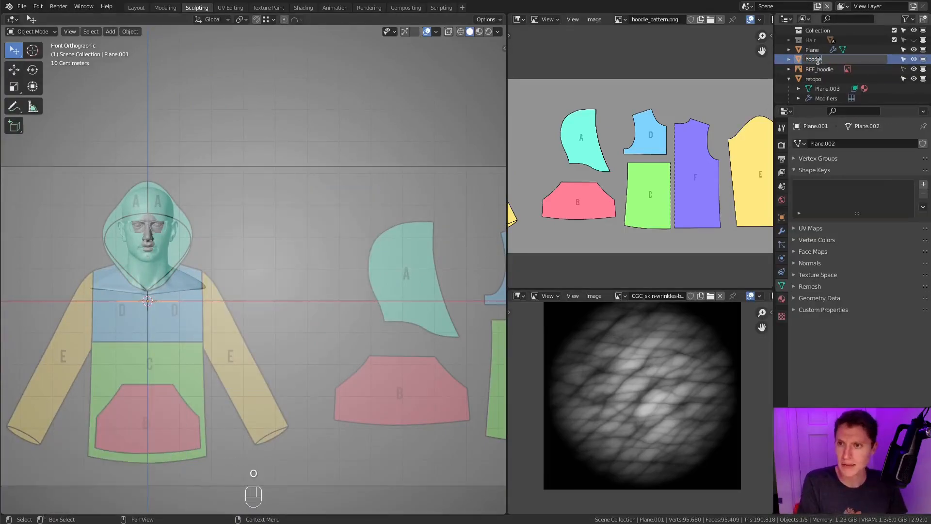
key(Return)
- In Edit Mode, duplicate one plane vertex toward pattern piece A and delete the plane's four original vertices
scroll(276, 292, up, 2)
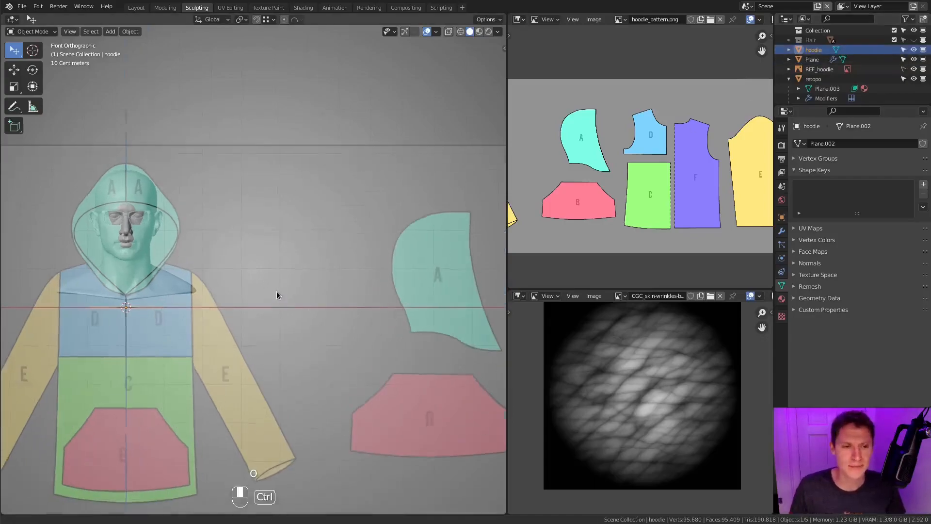
key(Tab)
scroll(123, 317, up, 3)
scroll(123, 317, down, 4)
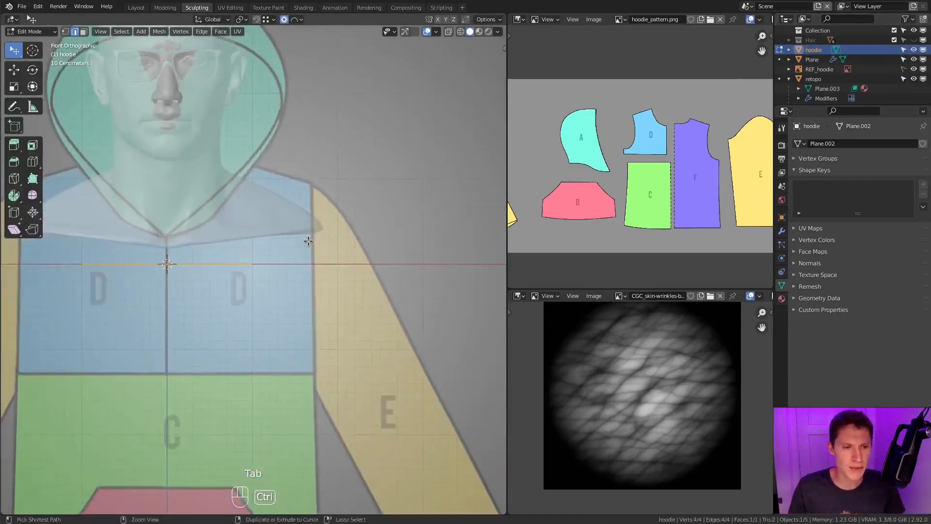
key(1)
click(260, 253)
scroll(352, 284, down, 3)
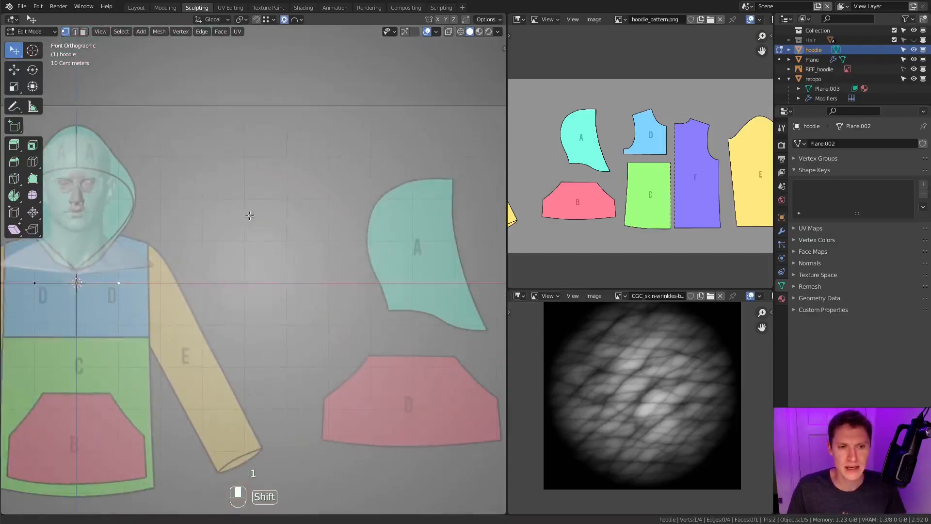
key(shift+d)
click(385, 170)
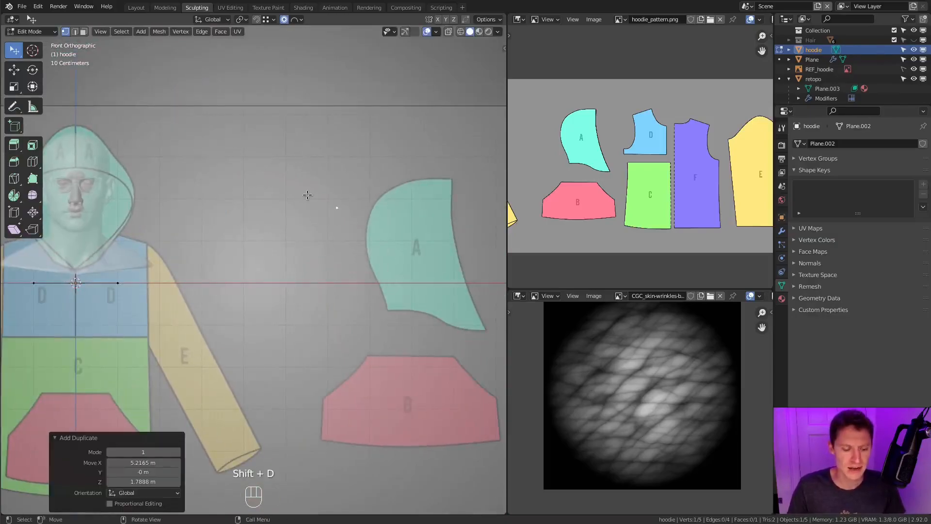
key(ctrl+i)
key(x)
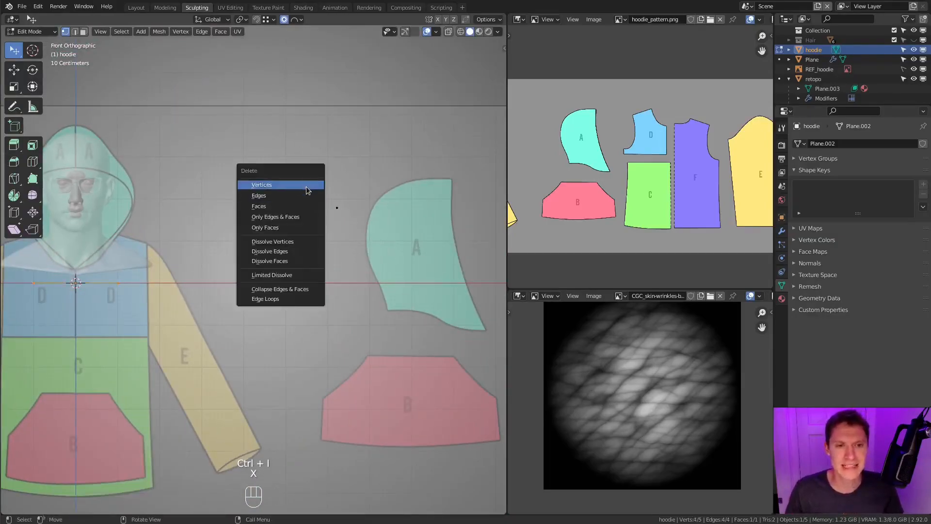
click(309, 196)
- Move the single remaining vertex onto piece A's upper corner, where the top curve meets the front edge
scroll(310, 202, up, 5)
click(214, 161)
key(g)
click(426, 104)
shift+middle_drag(427, 104, 255, 132)
key(g)
click(322, 128)
scroll(325, 124, down, 1)
key(g)
click(311, 144)
ctrl+middle_drag(311, 144, 342, 120)
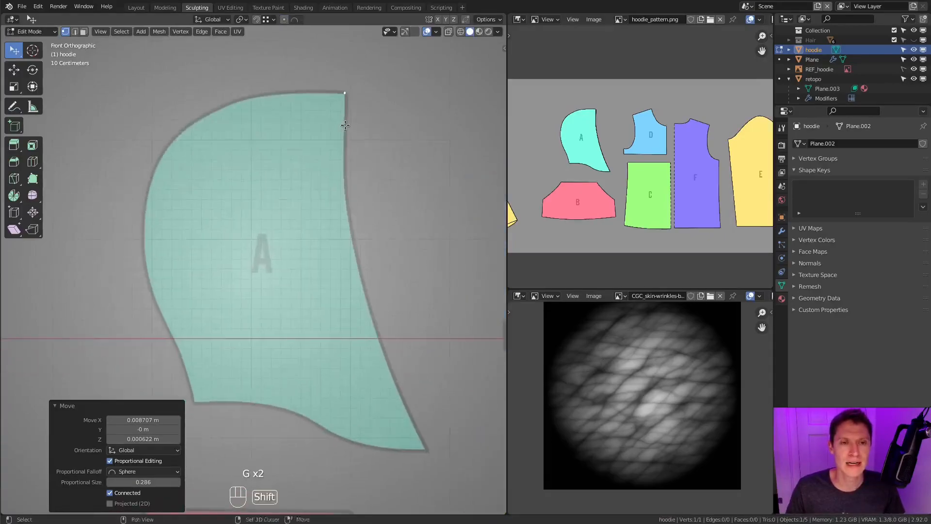
- Extrude nine evenly spaced vertices from the corner along piece A's curved top and down its back edge
ctrl+right_click(312, 92)
ctrl+right_click(268, 94)
ctrl+right_click(228, 104)
ctrl+right_click(198, 120)
ctrl+right_click(172, 141)
ctrl+right_click(153, 171)
ctrl+right_click(146, 203)
shift+middle_drag(172, 181, 164, 126)
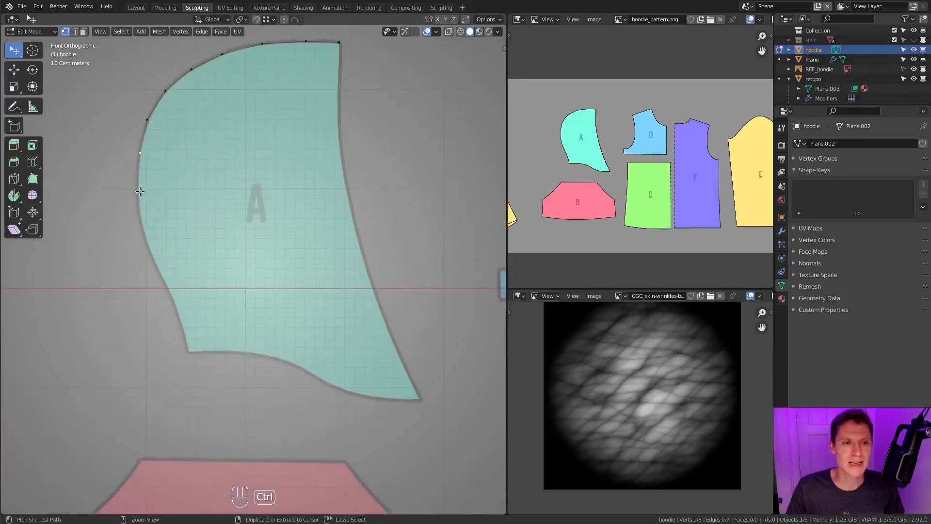
ctrl+right_click(139, 186)
ctrl+right_click(141, 217)
- Reposition the last few vertices so they sit evenly on piece A's back outline
key(g)
key(g)
click(198, 178)
click(154, 158)
key(g)
click(155, 145)
click(165, 207)
key(g)
click(209, 229)
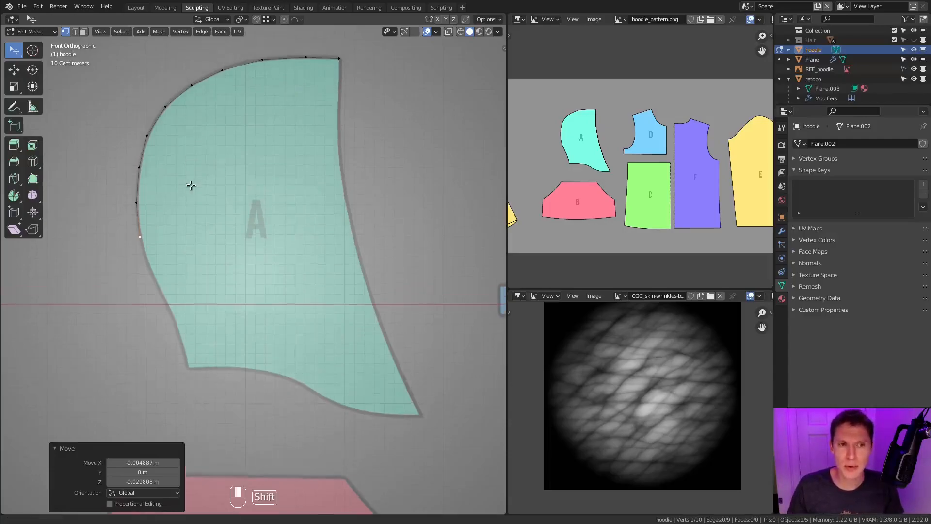
scroll(191, 185, up, 2)
click(112, 189)
ctrl+click(116, 231)
scroll(177, 216, down, 1)
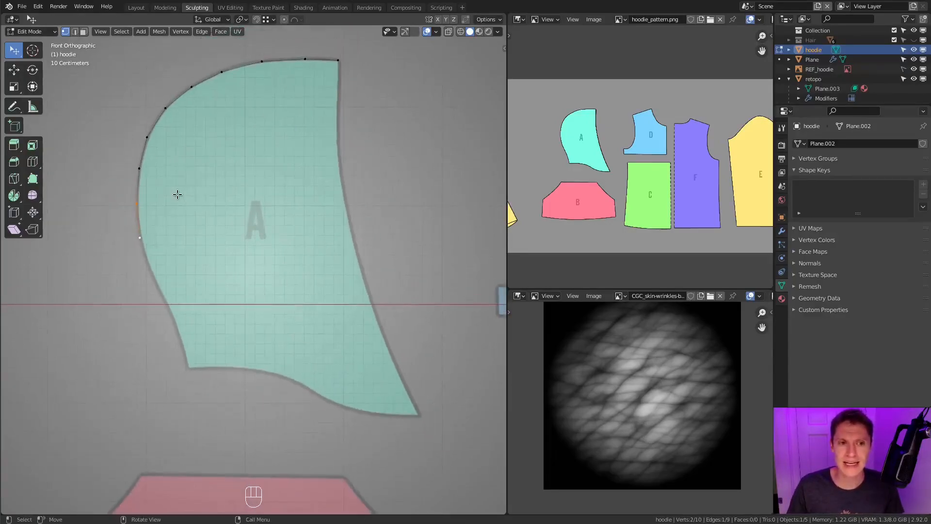
- Extend the outline with four more vertices down piece A's lower back edge to its bottom back corner
click(140, 237)
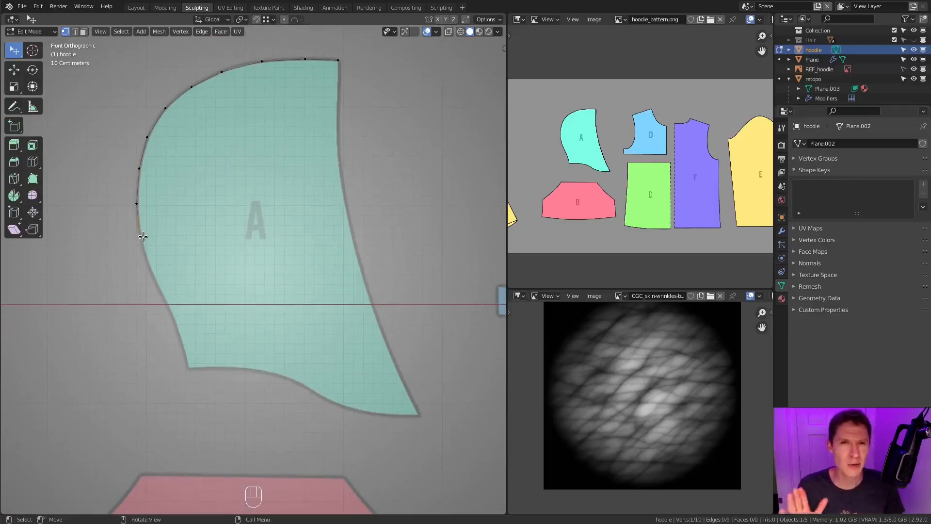
shift+middle_drag(214, 248, 218, 203)
shift+middle_drag(243, 241, 234, 278)
ctrl+middle_drag(233, 278, 231, 283)
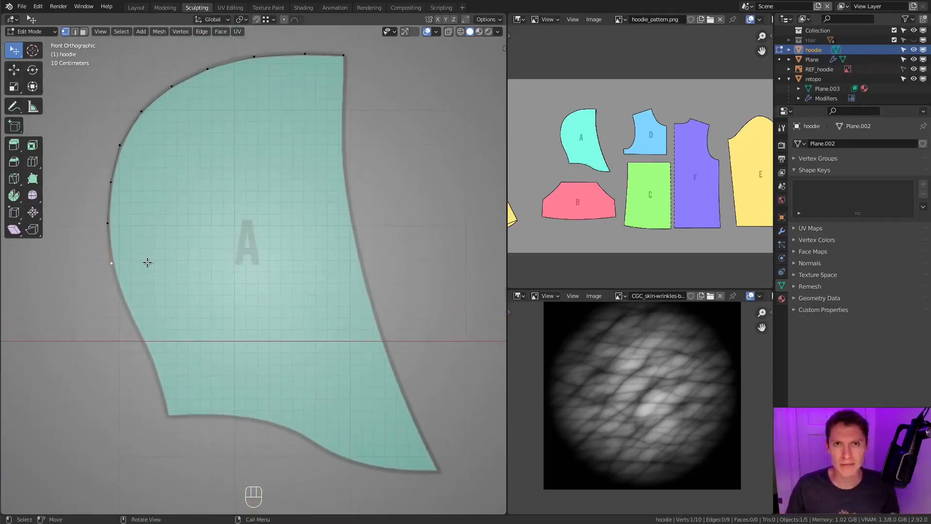
ctrl+right_click(125, 302)
ctrl+right_click(142, 338)
ctrl+right_click(155, 375)
ctrl+right_click(166, 416)
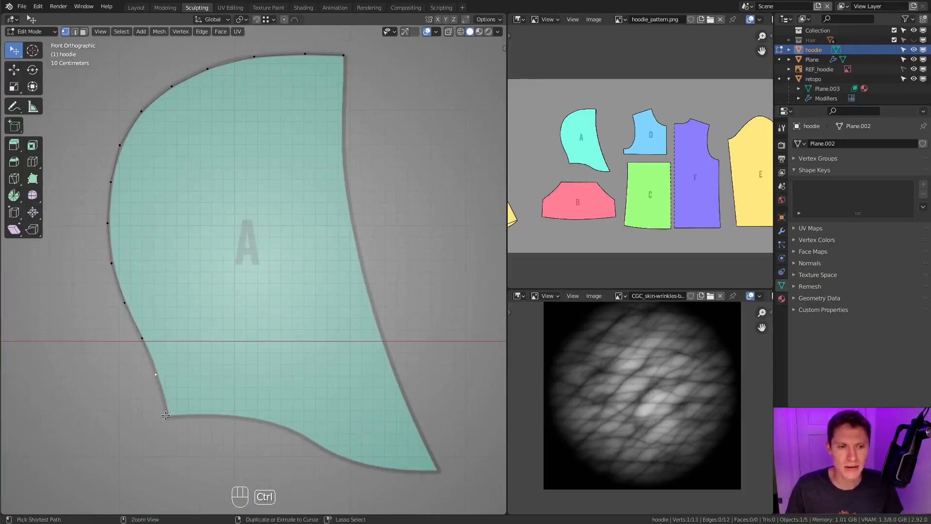
- Trace piece A's curved bottom edge and its front edge with extruded vertices, closing the outline at the upper corner
ctrl+right_click(196, 417)
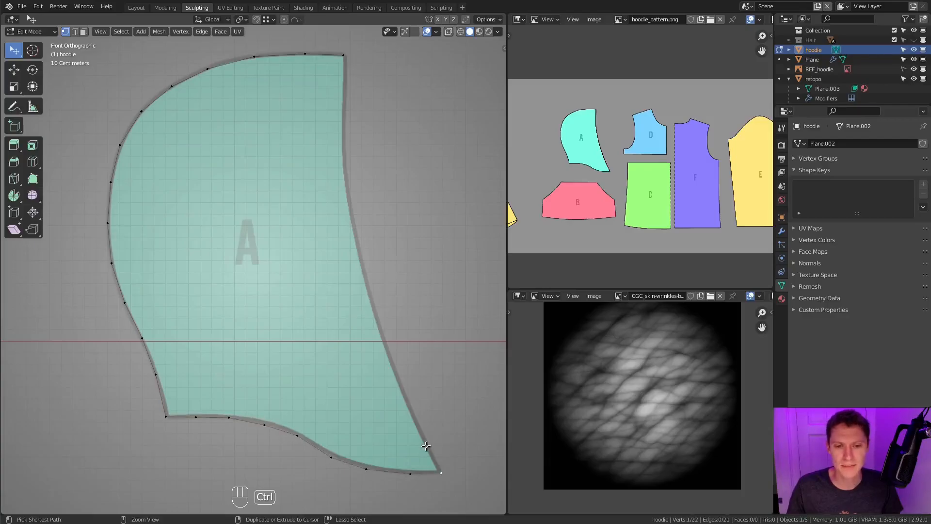
ctrl+right_click(363, 273)
ctrl+right_click(355, 236)
ctrl+right_click(345, 184)
ctrl+right_click(343, 123)
ctrl+right_click(343, 78)
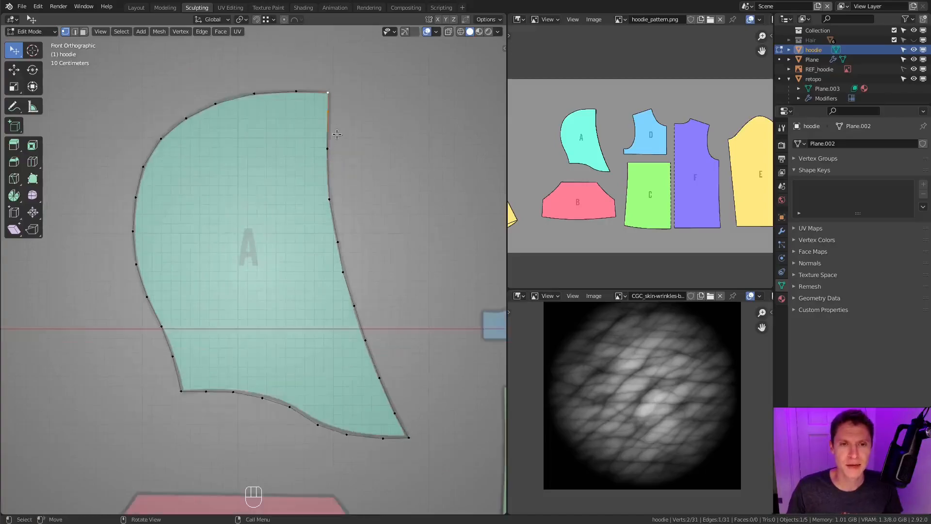
click(329, 113)
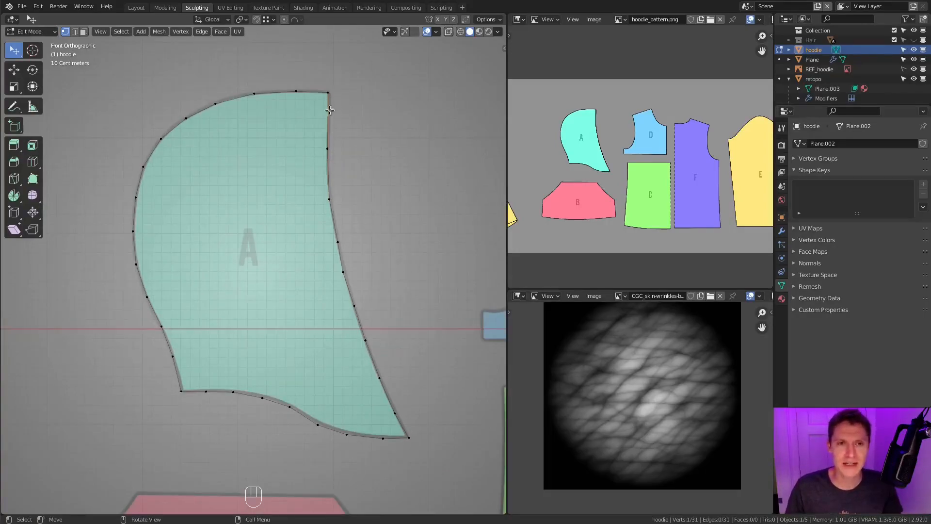
shift+click(327, 148)
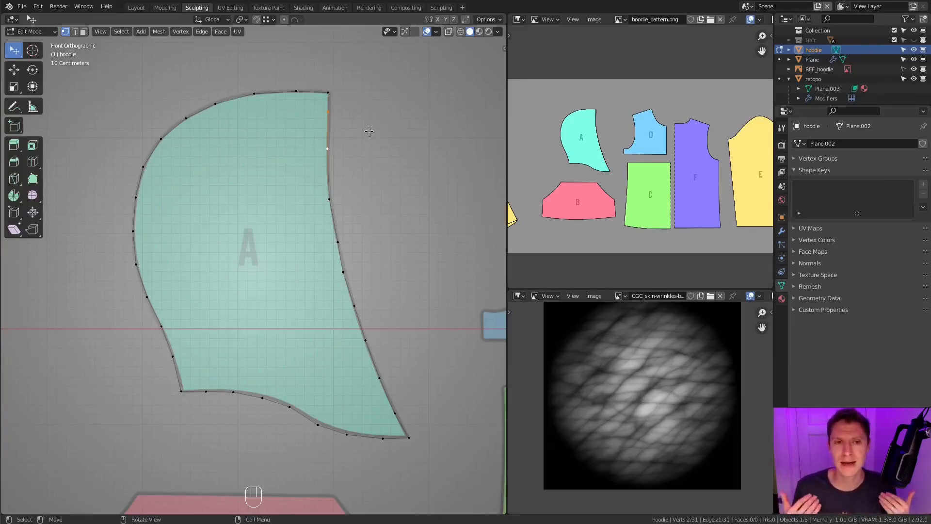
- Search the add-on preferences for "loop" and check that the LoopTools add-on is enabled
click(38, 6)
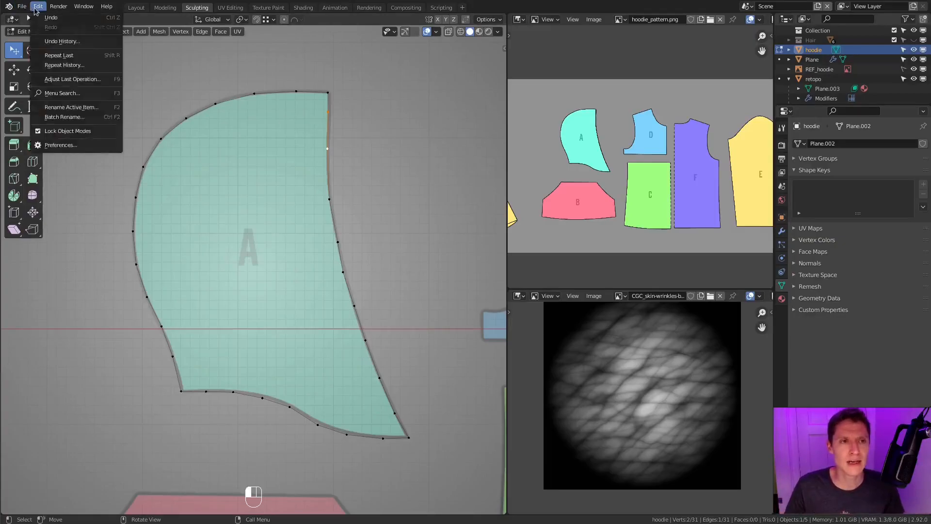
click(52, 148)
drag(81, 28, 179, 72)
click(127, 162)
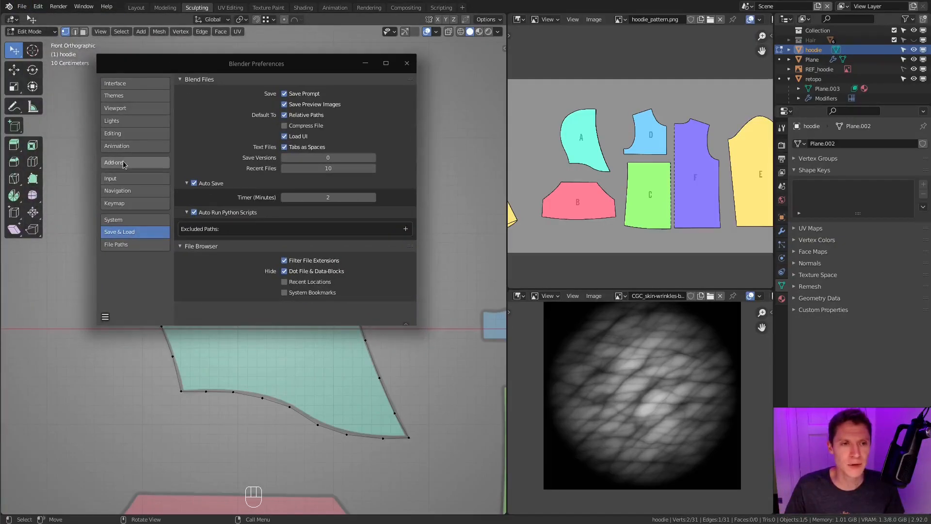
click(362, 93)
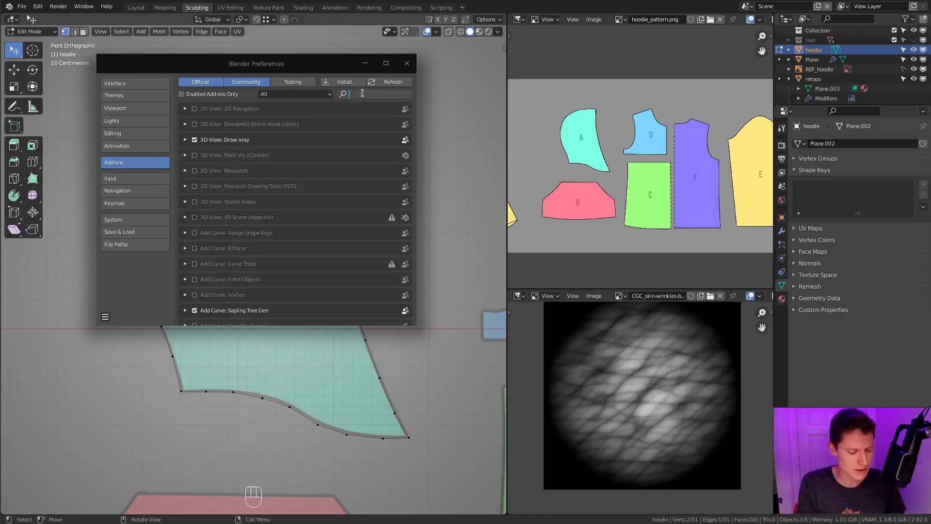
text(loop)
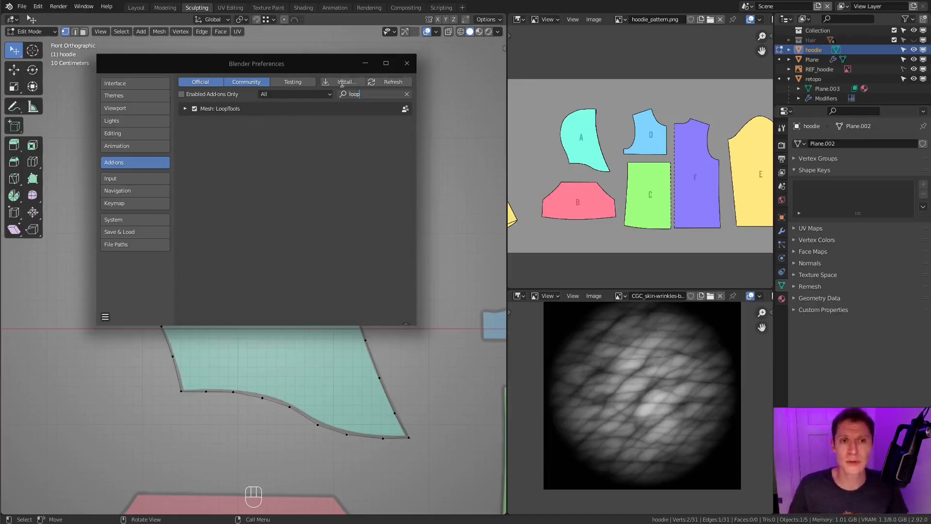
click(183, 109)
click(183, 109)
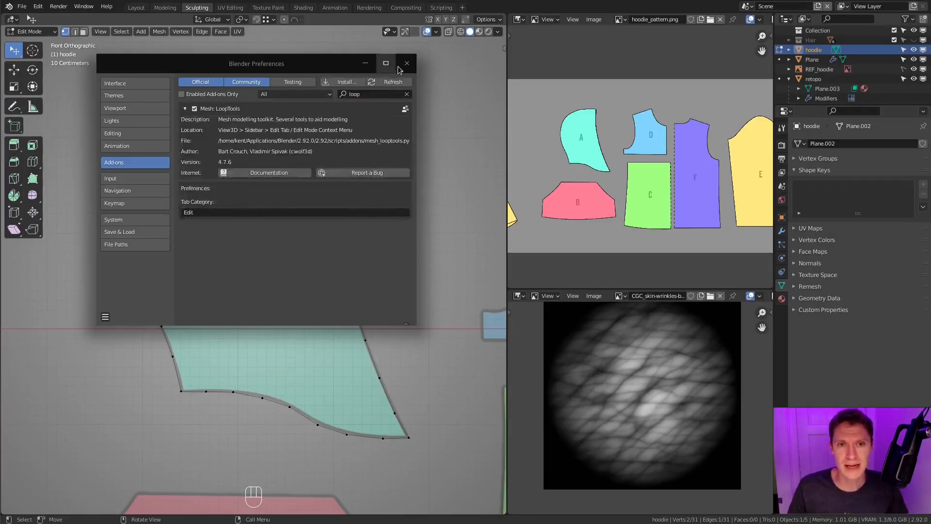
click(406, 63)
- Try to even out the spacing of the whole outline's vertices with LoopTools Space
key(a)
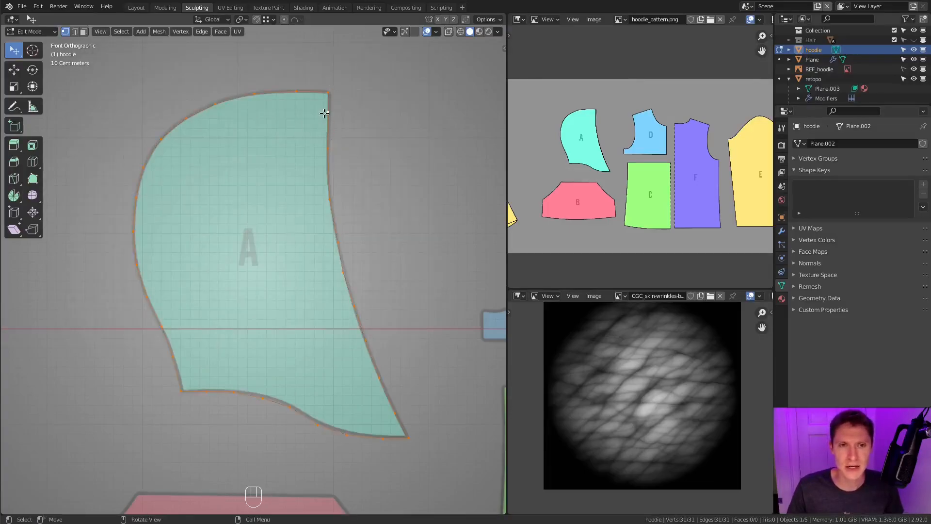
right_click(324, 113)
mouse_move(324, 113)
click(377, 184)
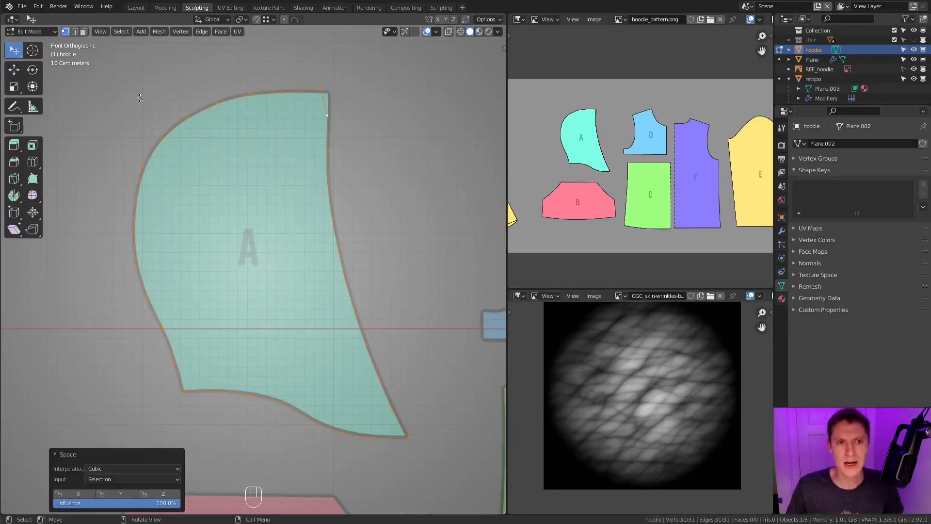
key(ctrl+z)
- Evenly space the vertices along piece A's front edge, from upper to lower corner, with LoopTools Space
click(329, 91)
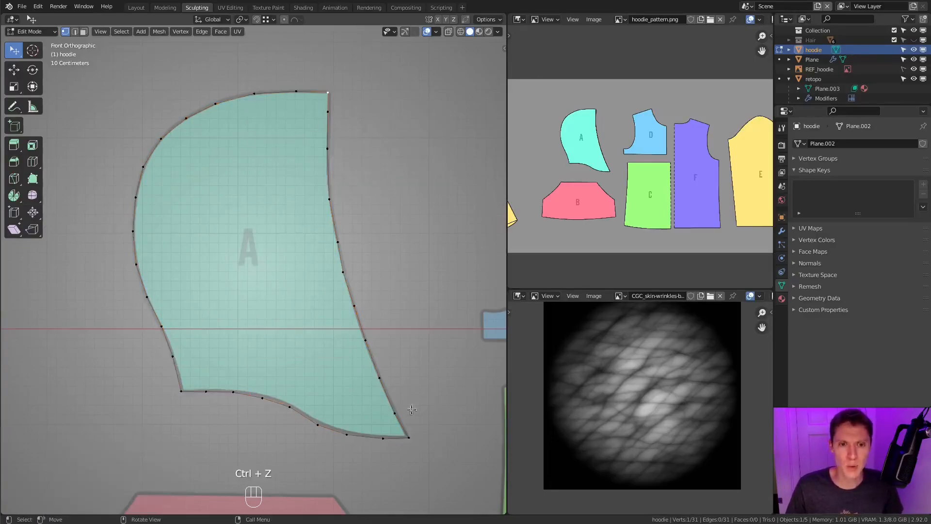
ctrl+click(409, 437)
right_click(359, 144)
mouse_move(359, 145)
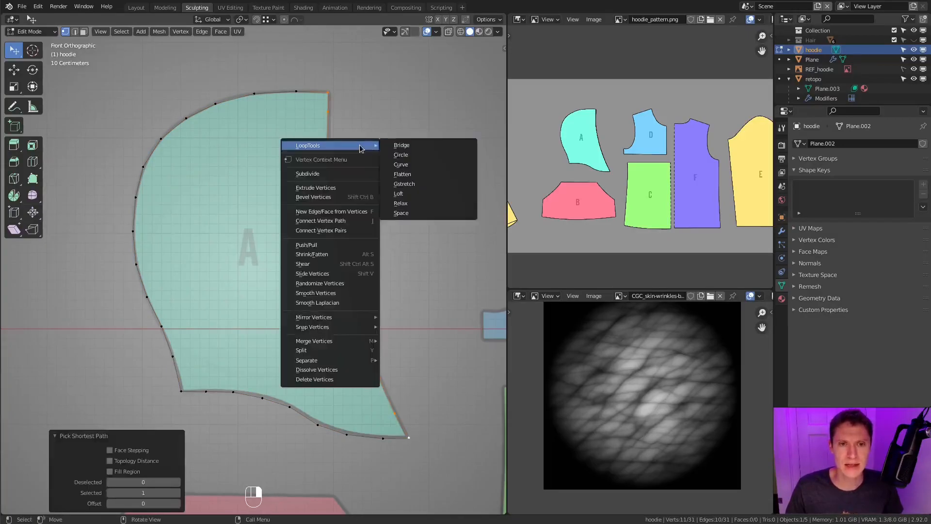
click(403, 213)
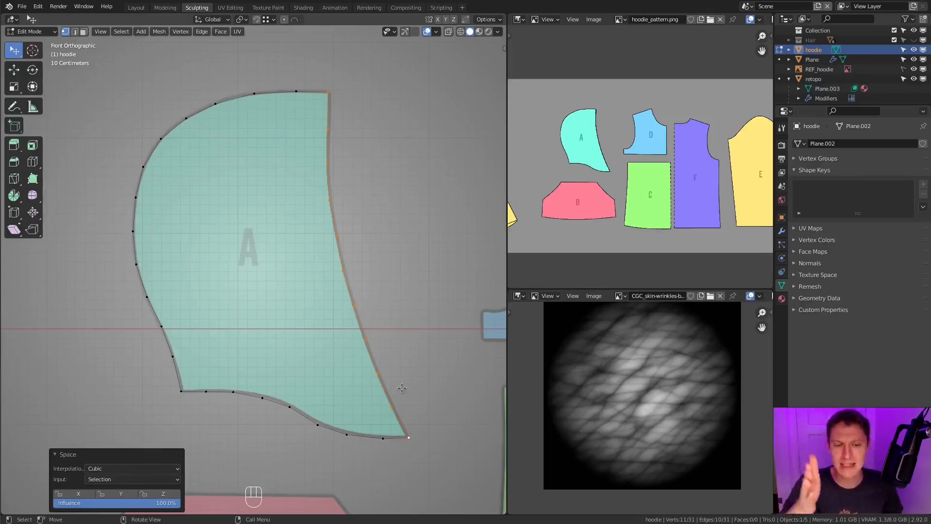
- Evenly space the vertices along piece A's curved bottom edge, between its two lower corners, with LoopTools Space
click(410, 443)
ctrl+click(181, 390)
right_click(300, 293)
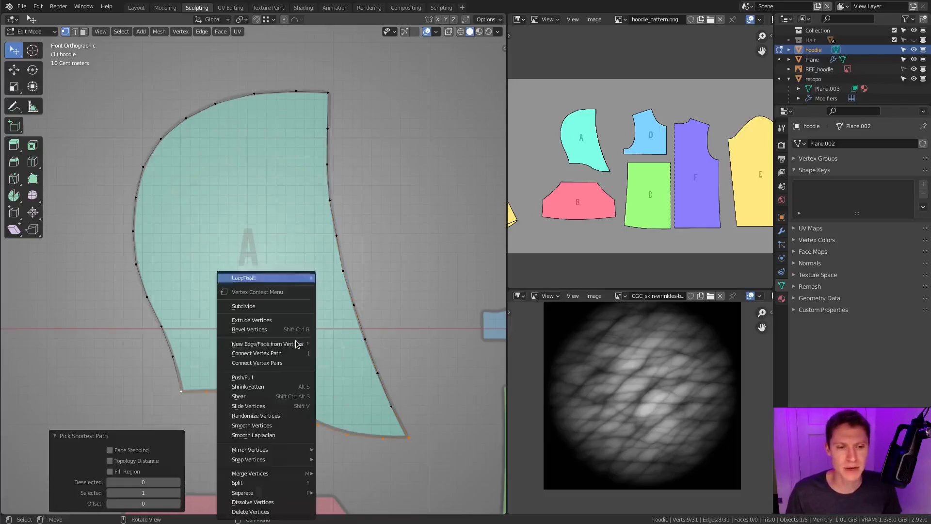
click(300, 277)
click(357, 348)
- Evenly space the vertices from the bottom back corner around the back and top to the upper front corner with LoopTools Space
click(181, 387)
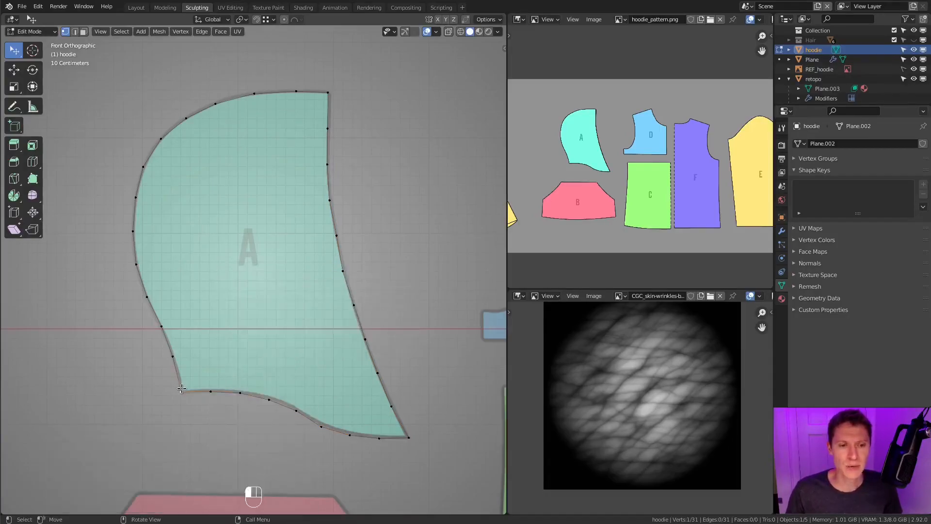
ctrl+click(328, 92)
right_click(219, 125)
mouse_move(221, 125)
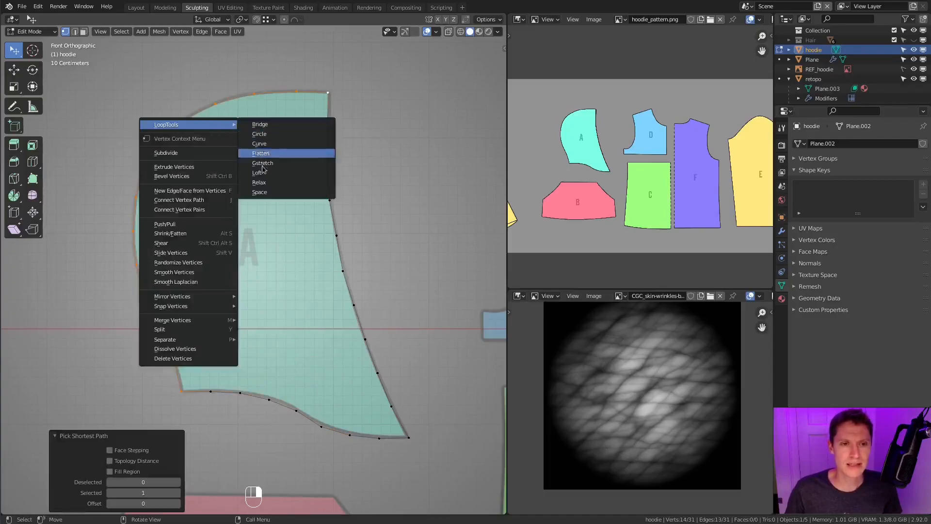
click(259, 192)
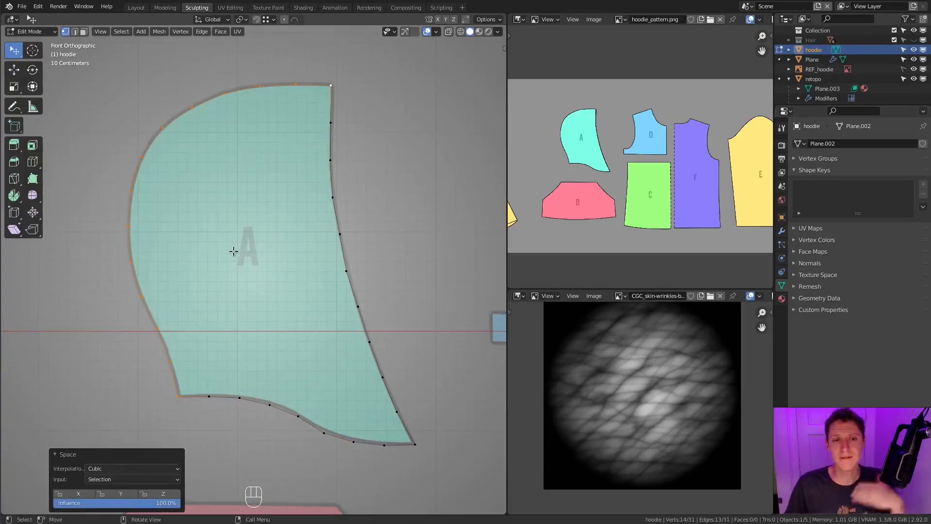
click(60, 454)
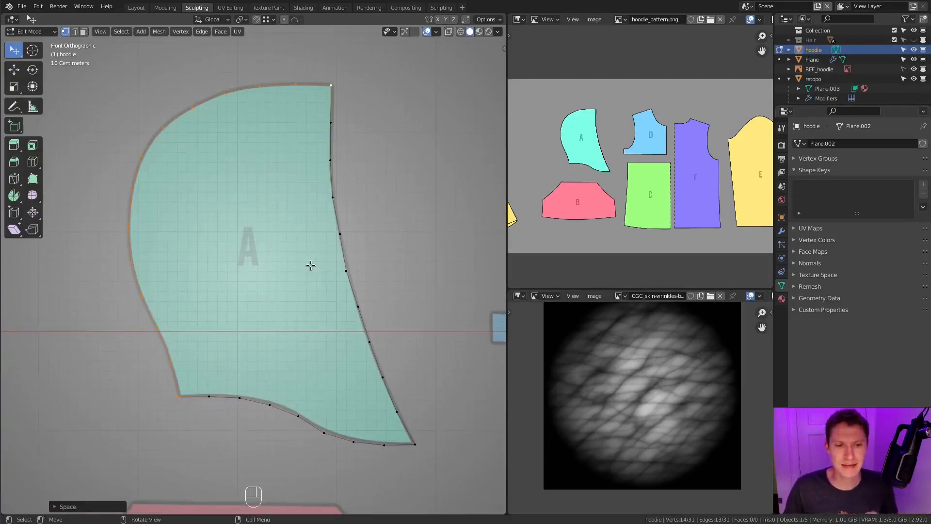
- Extrude the front edge's vertices, excluding both corners, about 0.28 m inward to form a strip of faces
click(331, 122)
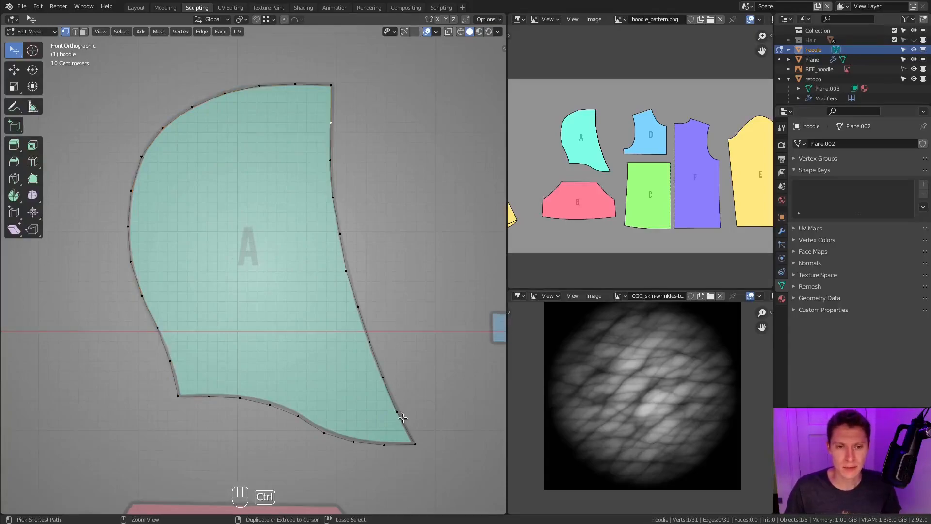
ctrl+click(397, 411)
key(e)
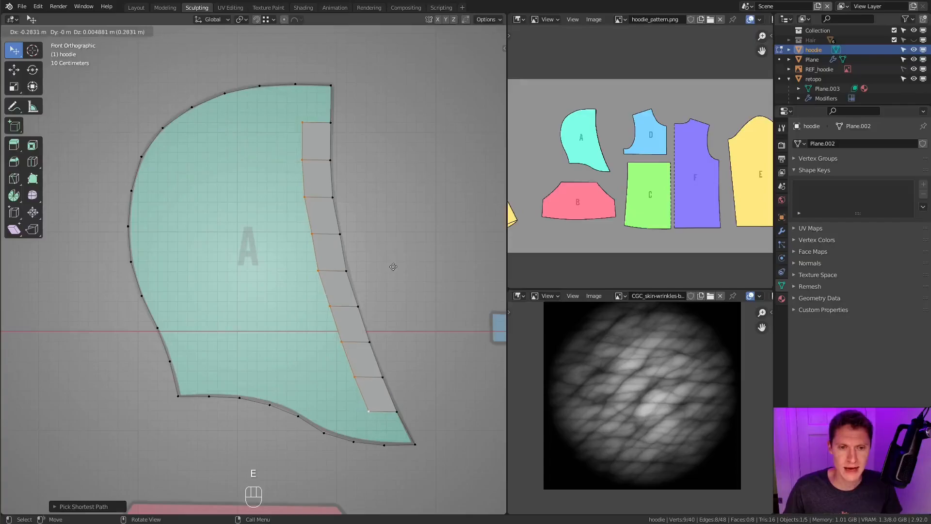
click(393, 267)
- Fill the faces that join the front strip to the outline at piece A's upper and lower front corners
click(302, 112)
shift+click(296, 90)
key(f)
key(f)
key(f)
key(f)
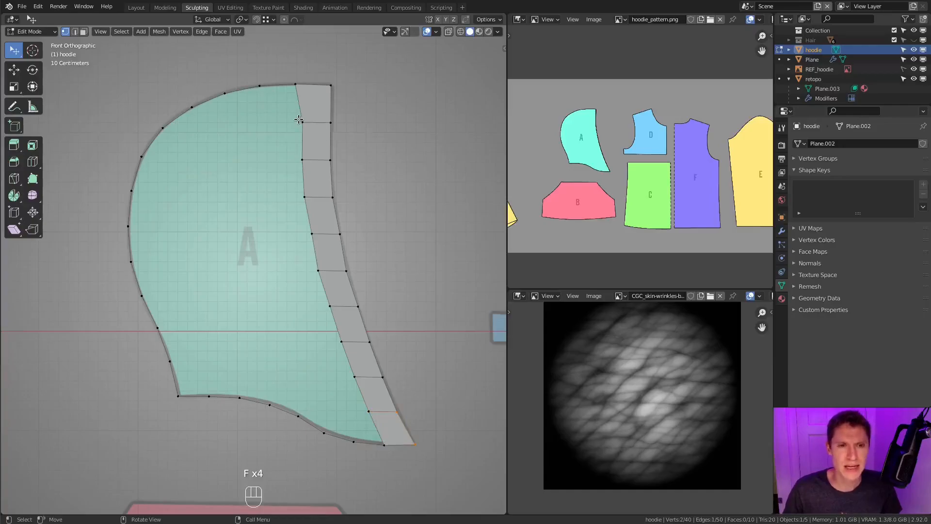
- Extrude the top and back edge vertices inward and scale them about the active top vertex into an even strip of faces
click(259, 86)
ctrl+click(170, 361)
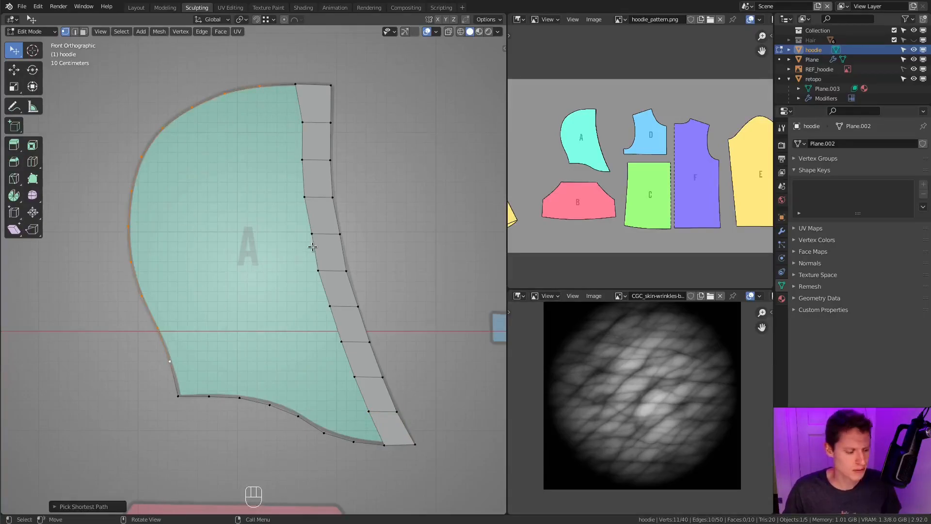
key(e)
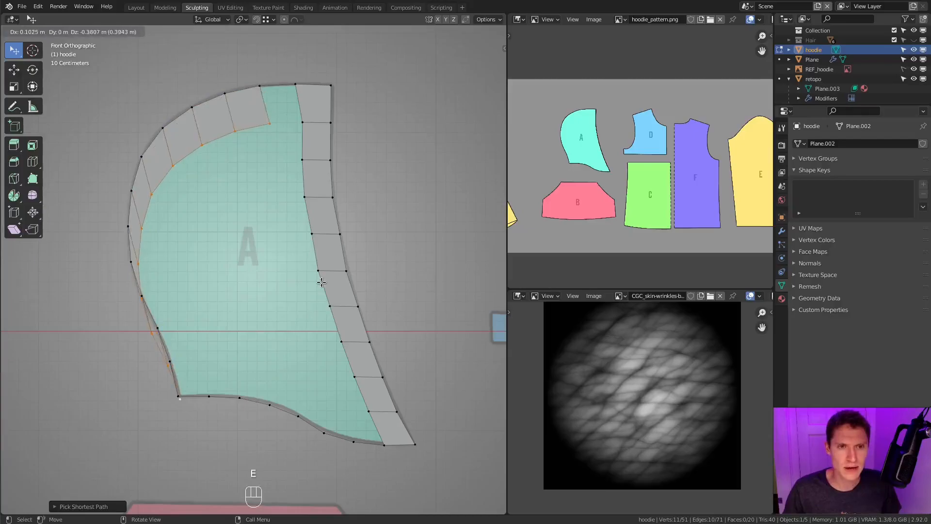
click(322, 281)
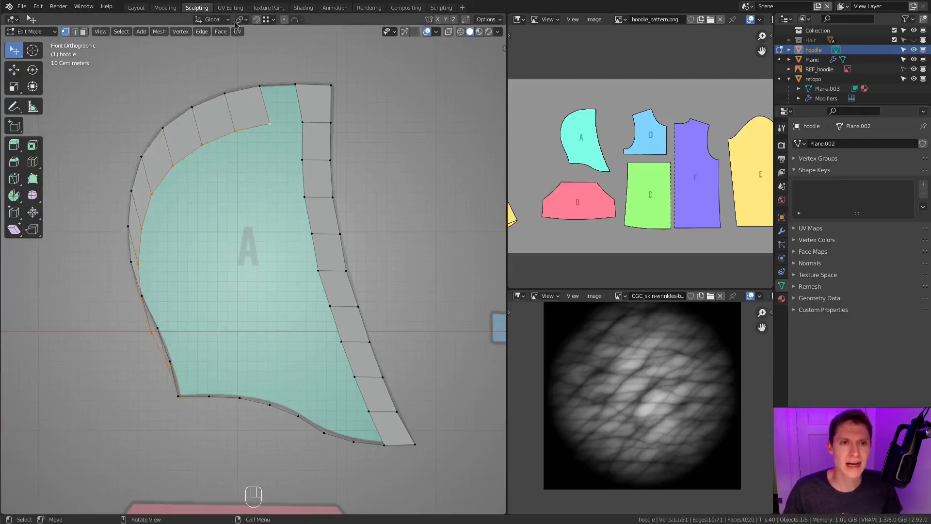
click(241, 19)
click(265, 73)
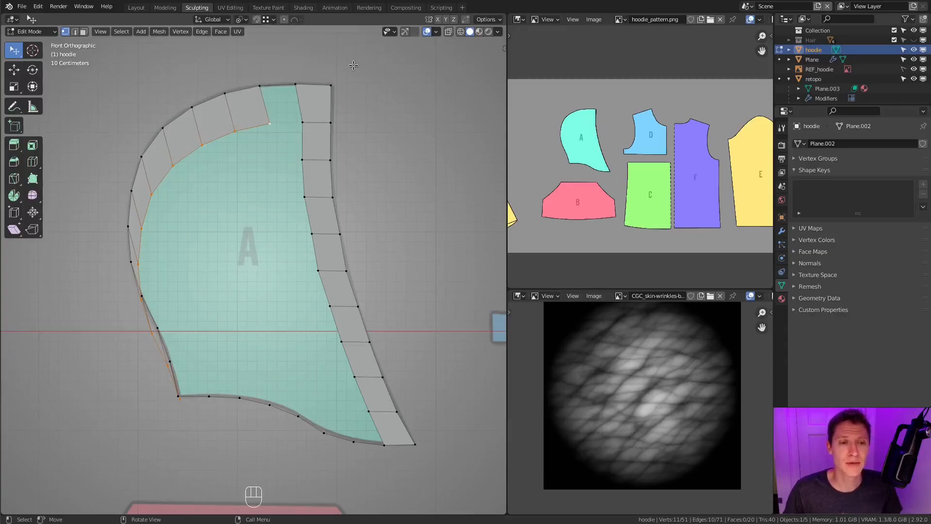
key(s)
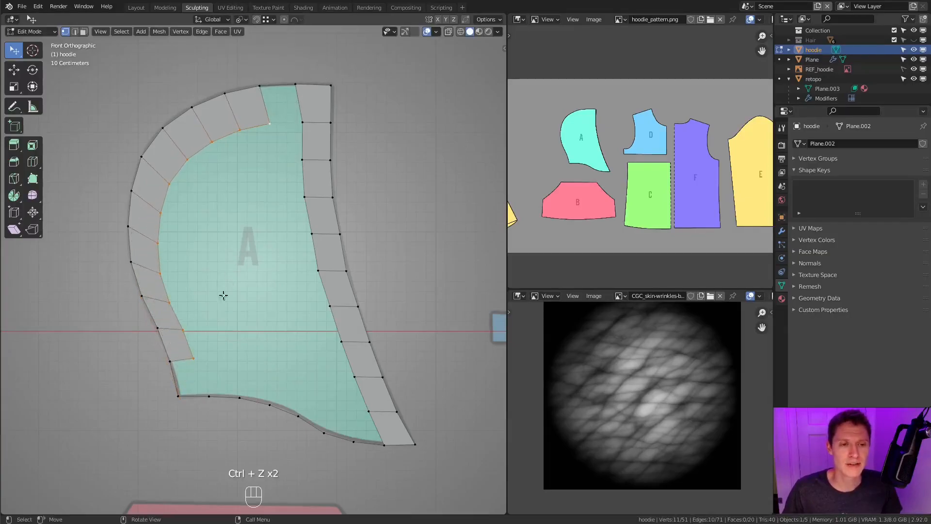
- Fill the face joining the back strip to the outline at piece A's bottom back corner
click(172, 362)
shift+click(181, 392)
key(f)
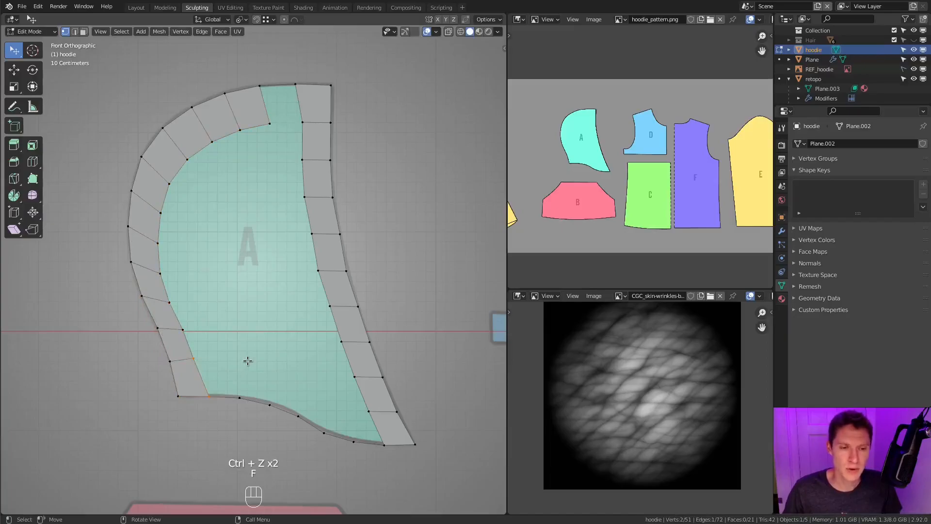
- Extrude four vertices above the bottom edge, connect them to the front strip, and insert one more vertex in the connecting edge
click(200, 360)
ctrl+right_click(233, 364)
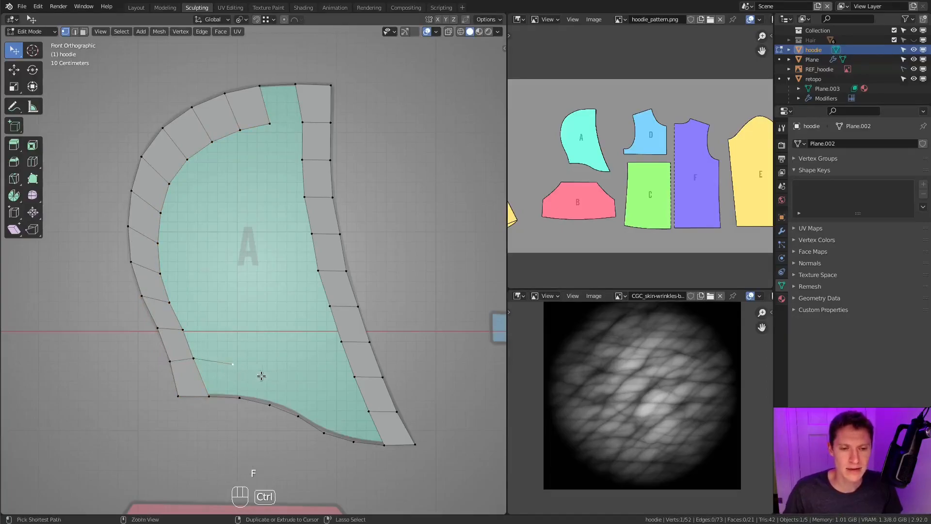
ctrl+right_click(274, 371)
ctrl+right_click(307, 390)
ctrl+right_click(339, 410)
shift+click(373, 410)
key(f)
key(ctrl+r)
click(358, 410)
- Fill the row of six faces between the new inner vertices and piece A's bottom edge
click(367, 410)
shift+click(385, 444)
key(f)
key(f)
key(f)
key(f)
key(f)
key(f)
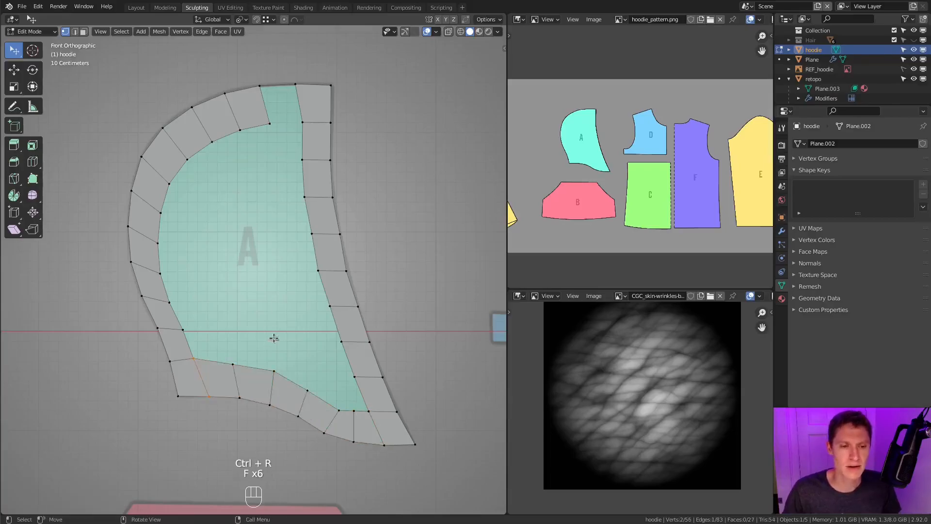
- Evenly space the bottom strip's inner row of vertices with LoopTools Space
ctrl+click(369, 411)
right_click(272, 329)
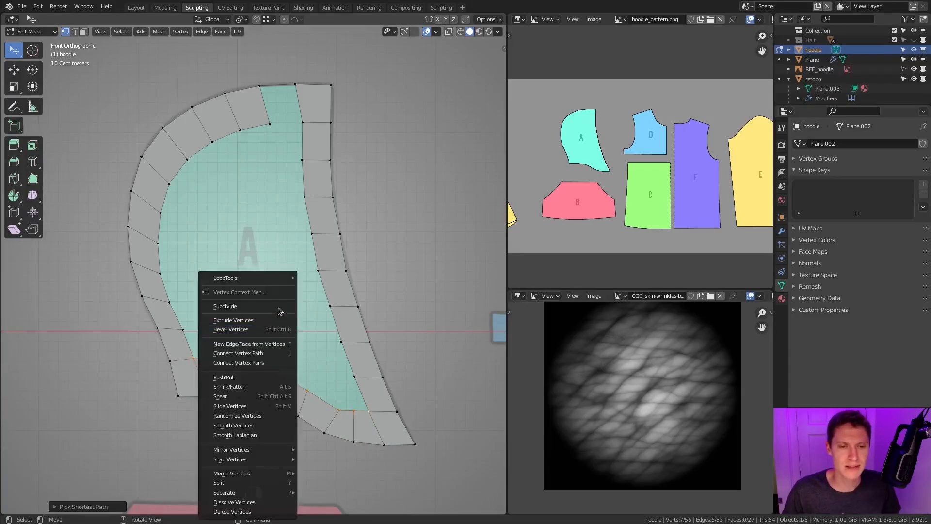
mouse_move(275, 277)
click(388, 344)
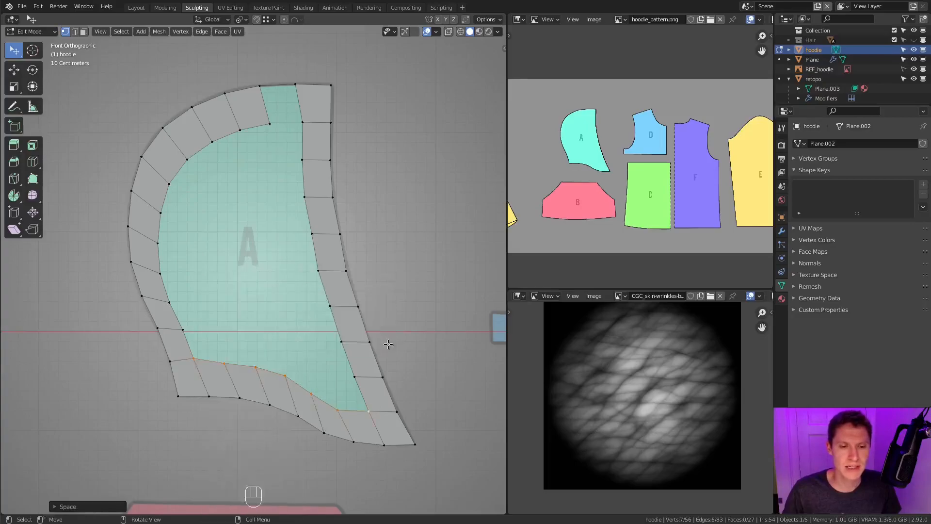
- Extrude two vertices inside piece A's bottom front tip and connect them to the front strip and the bottom strip
click(339, 410)
ctrl+right_click(337, 388)
shift+click(350, 378)
key(f)
click(338, 387)
ctrl+right_click(320, 367)
shift+click(341, 342)
key(f)
click(321, 366)
shift+click(312, 391)
key(f)
- Extrude one more vertex up from the bottom strip and fill the faces around piece A's bottom front tip
click(286, 375)
ctrl+right_click(302, 348)
key(f)
key(f)
key(f)
key(f)
key(f)
key(f)
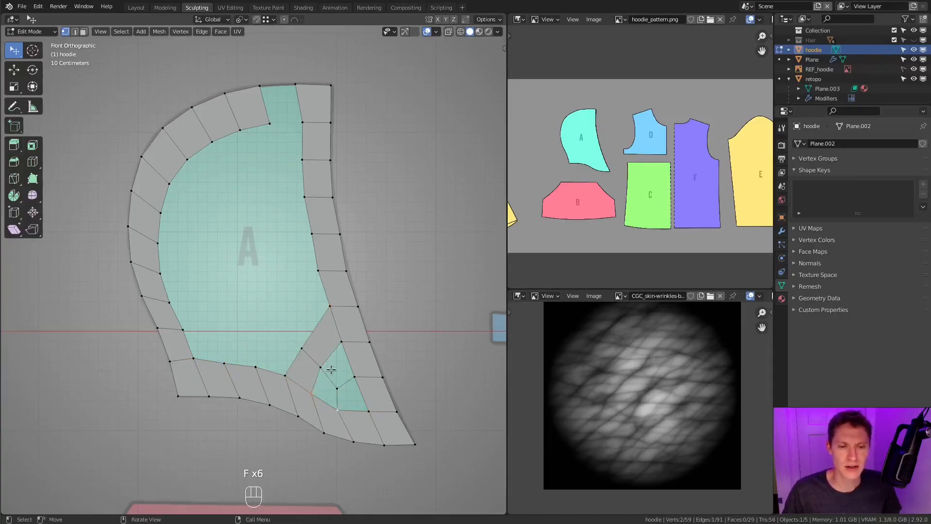
- Extrude two vertices toward the back strip and fill the row of faces above piece A's bottom strip
click(301, 348)
ctrl+right_click(259, 332)
ctrl+right_click(217, 328)
key(f)
key(f)
key(f)
key(f)
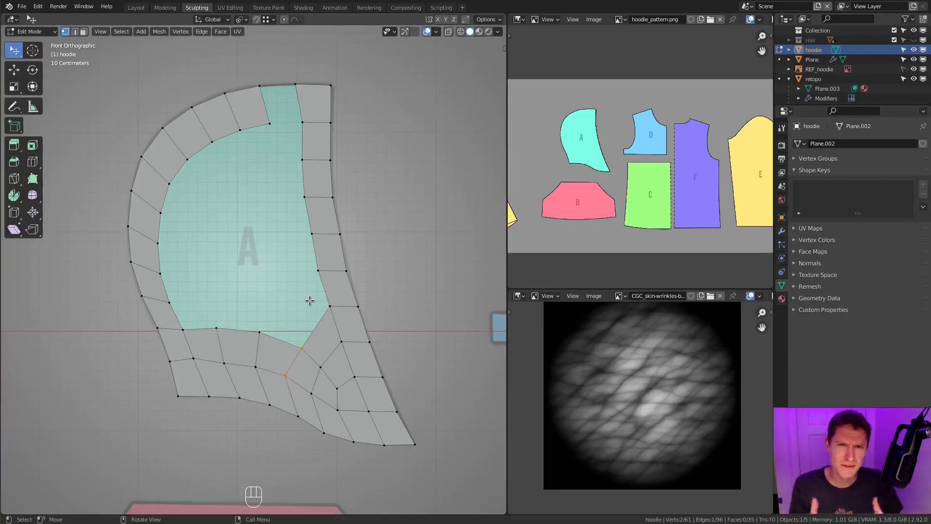
- Extrude two vertices across piece A from the front strip toward the back strip and fill the row of faces below them
click(328, 305)
ctrl+right_click(273, 301)
ctrl+right_click(215, 303)
shift+click(169, 301)
key(f)
click(169, 301)
shift+click(184, 329)
key(f)
key(f)
key(f)
- Fill the gap between the curved back strip and the front strip at the top of piece A
shift+middle_drag(274, 133, 272, 173)
key(f)
key(f)
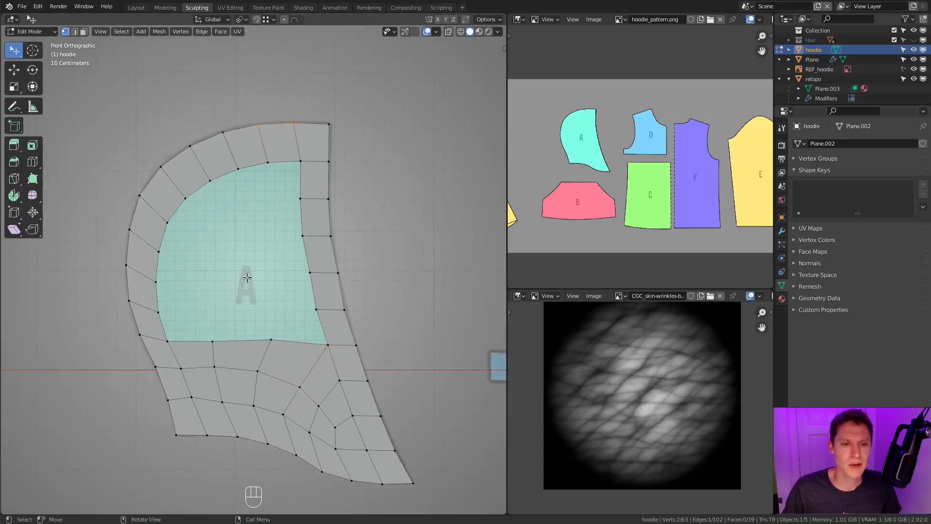
- Move the row's vertex nearest the back strip slightly toward that strip
shift+click(271, 339)
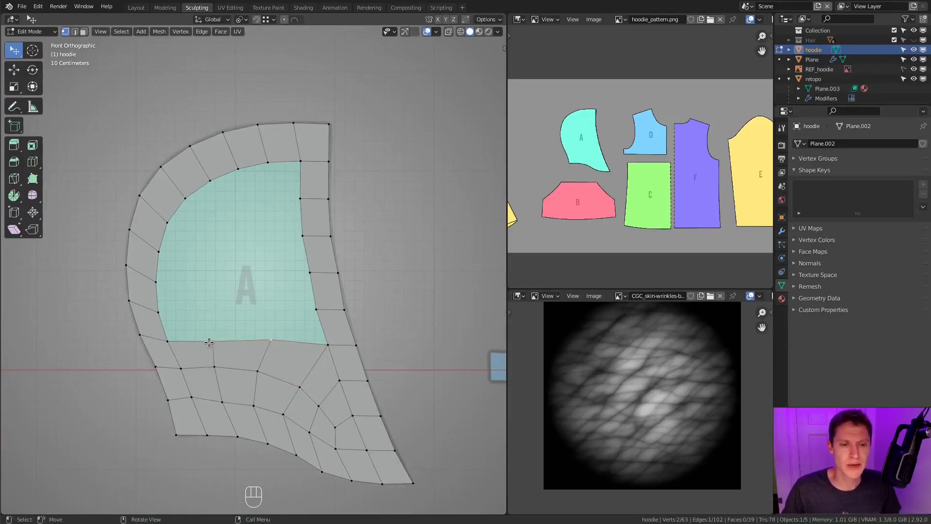
ctrl+click(267, 161)
click(206, 341)
key(g)
click(199, 340)
key(ctrl+r)
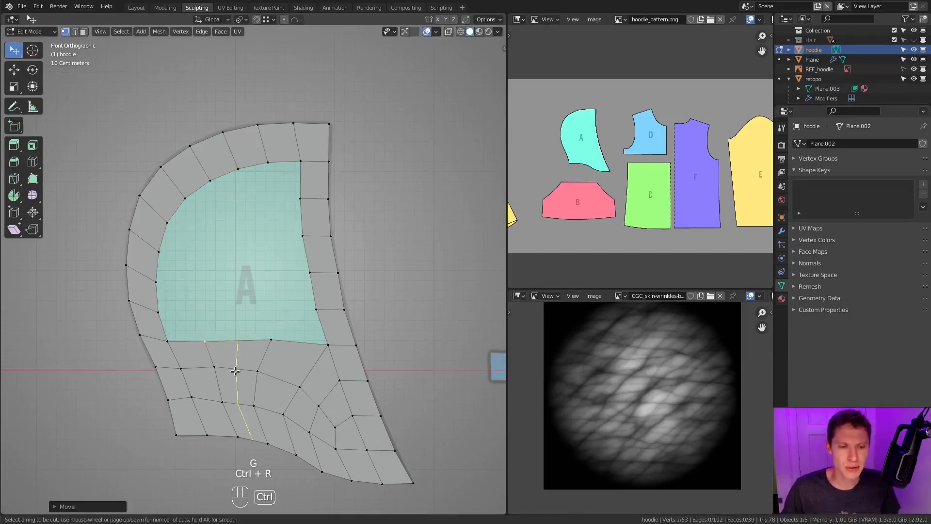
right_click(260, 354)
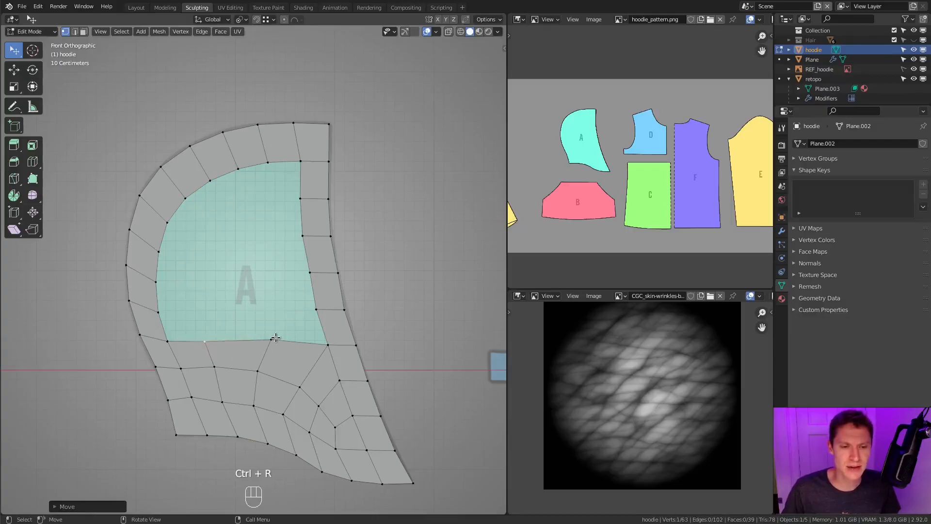
- Replace the row's vertex nearest the front strip with two evenly spaced vertices and fill the three faces beside them
click(272, 339)
key(x)
click(269, 333)
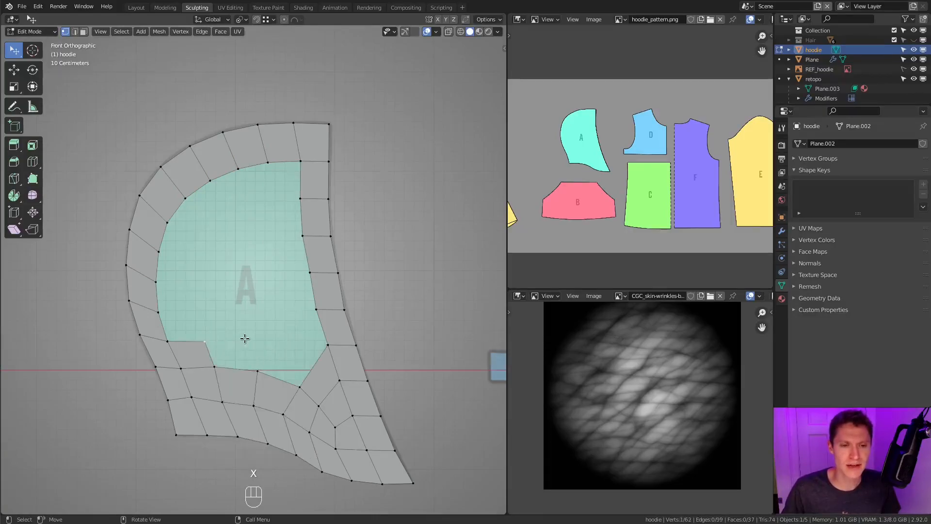
ctrl+right_click(247, 339)
ctrl+right_click(286, 337)
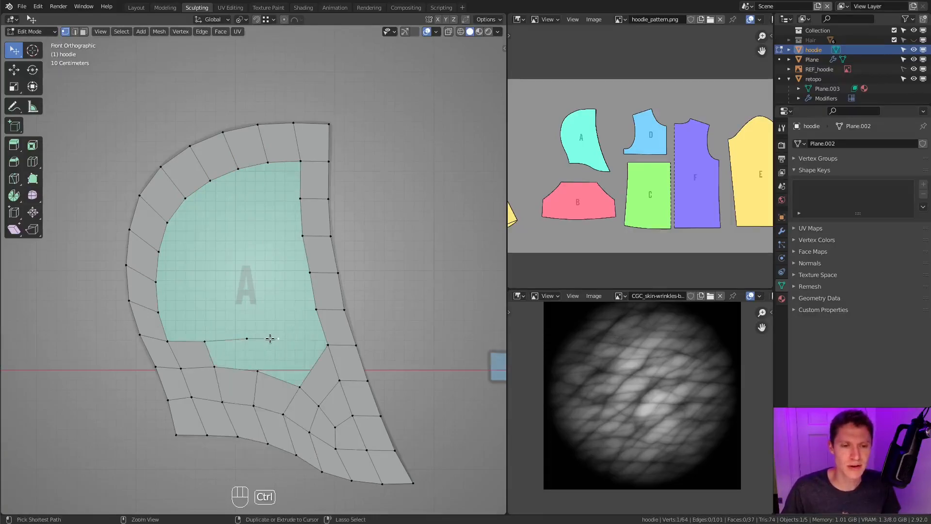
key(f)
key(f)
key(f)
- Connect the lower row's three inner vertices to the top strip and fill the two tall faces between them
click(284, 341)
shift+click(244, 342)
shift+click(209, 342)
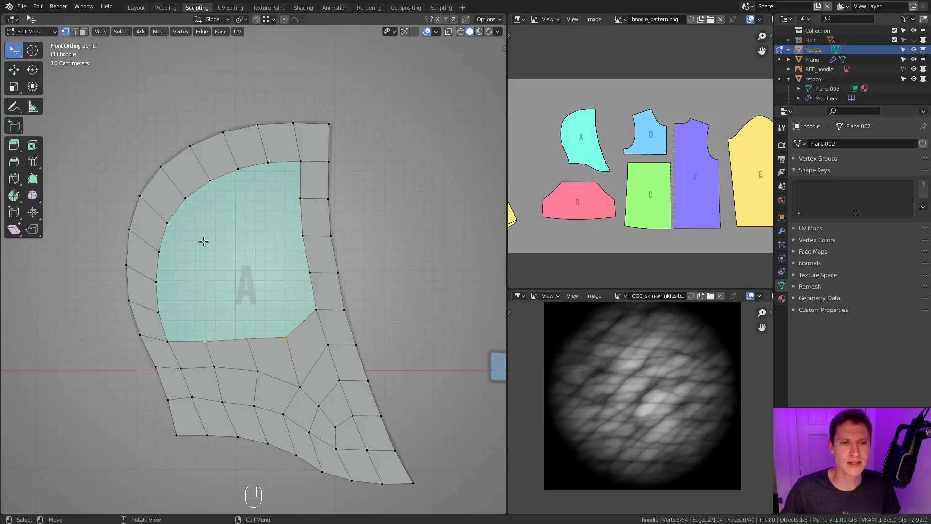
click(268, 161)
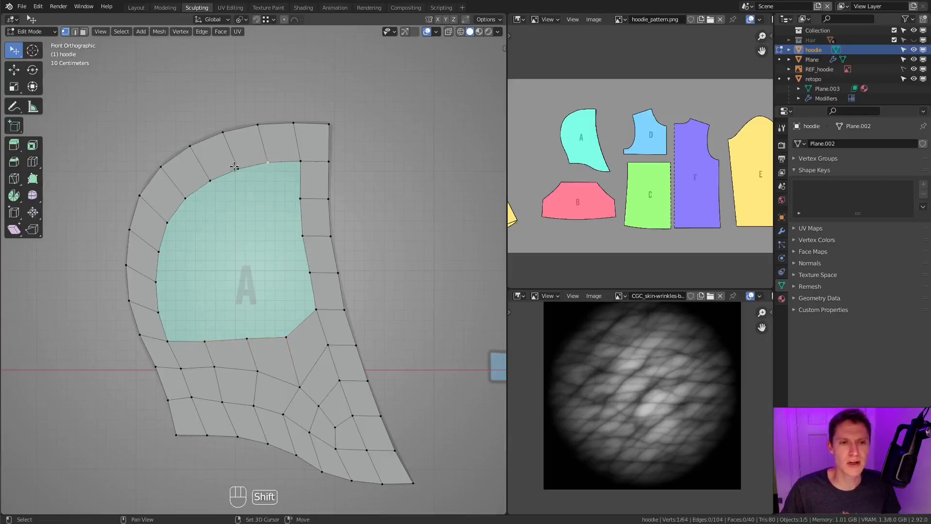
shift+click(207, 342)
key(f)
key(f)
key(f)
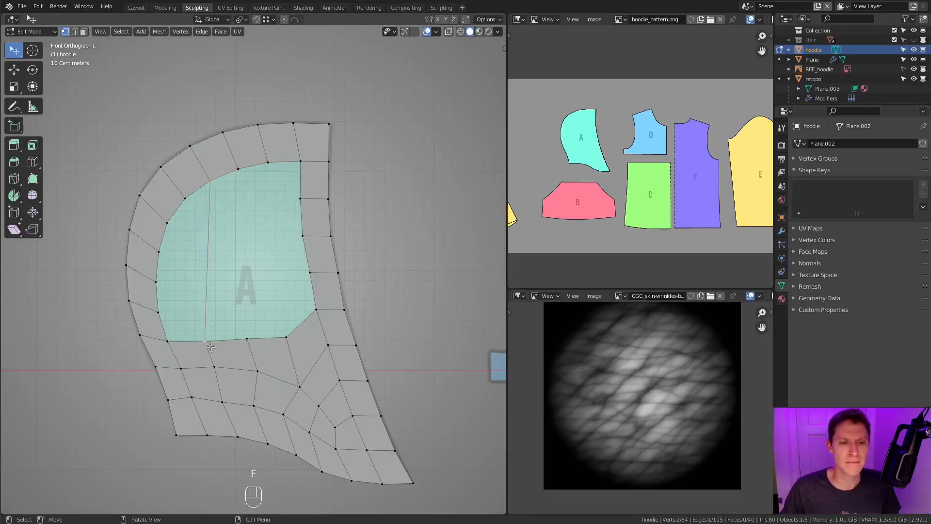
key(ctrl+z)
key(ctrl+z)
key(f)
key(f)
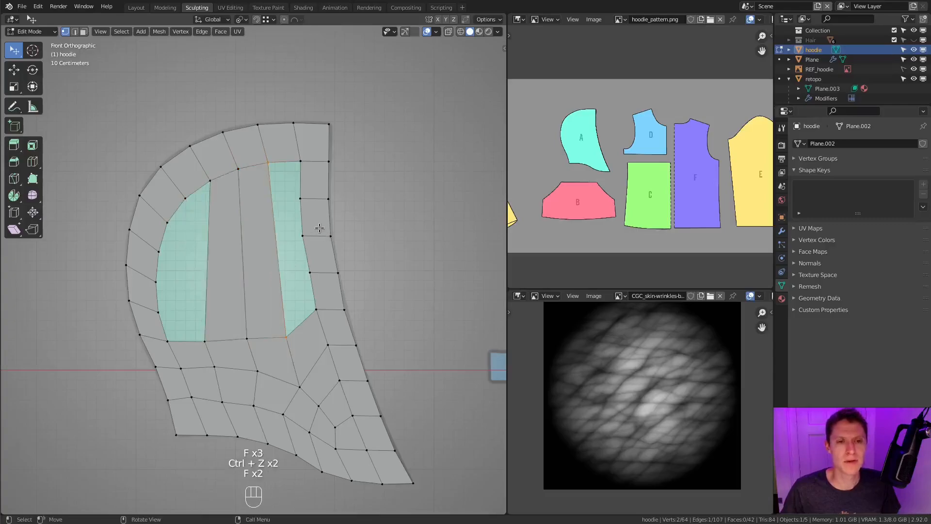
- Add a centred loop cut across the front strip about midway down the remaining gap
ctrl+click(301, 194)
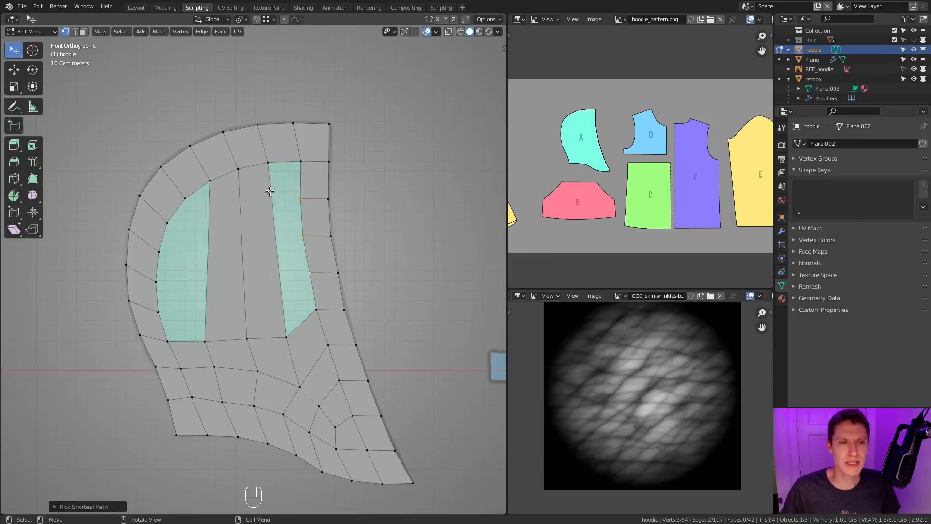
click(167, 224)
shift+click(158, 252)
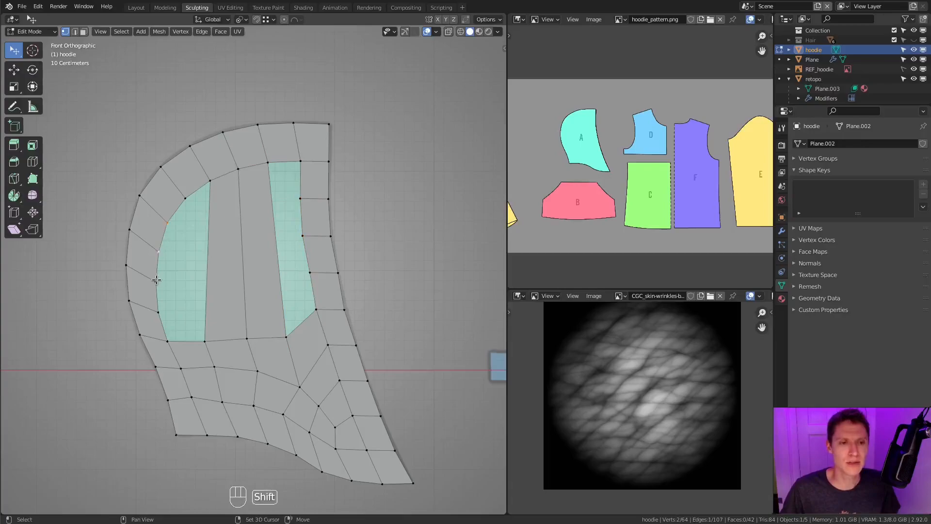
key(ctrl+r)
click(314, 251)
right_click(314, 250)
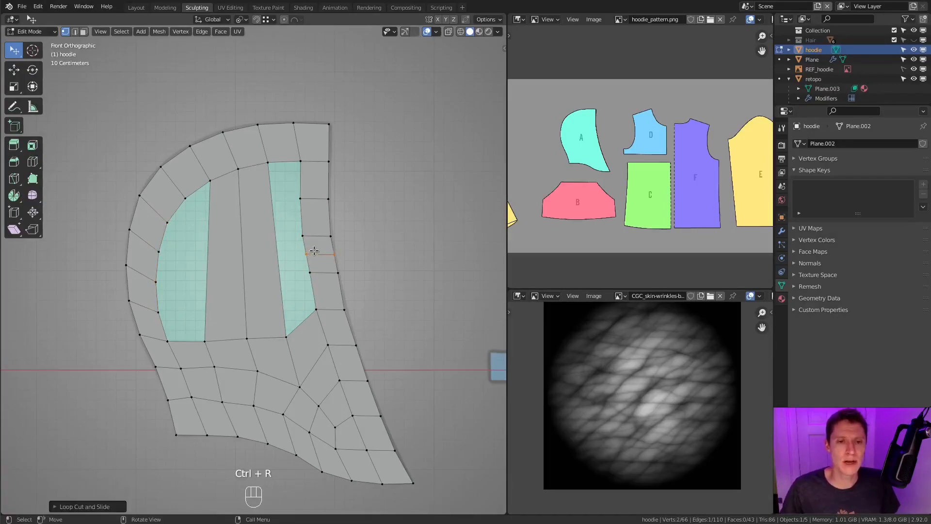
- Divide the two tall faces in the middle of piece A with four evenly spaced horizontal loop cuts
click(307, 160)
key(ctrl+r)
scroll(262, 203, up, 3)
click(262, 204)
right_click(262, 204)
- Fill the remaining gaps on both sides of piece A's middle columns with faces
click(209, 182)
shift+click(185, 201)
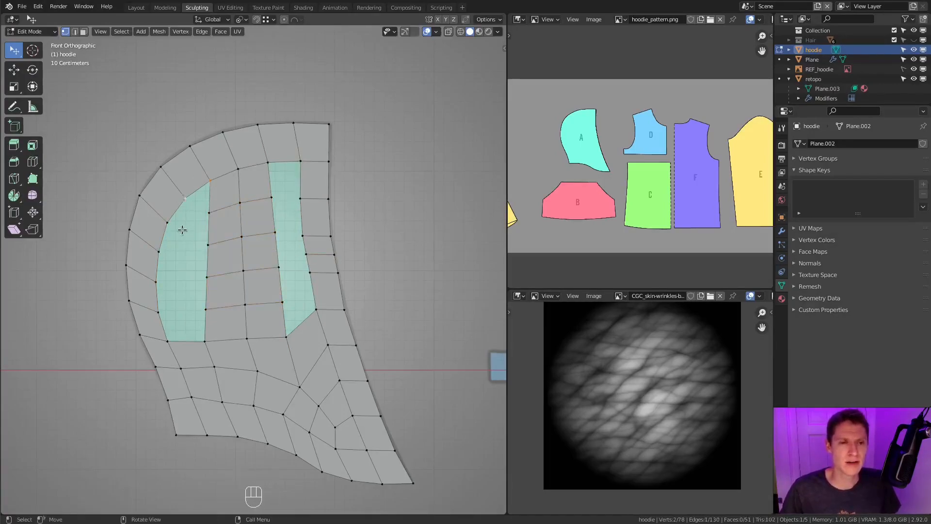
key(f)
key(f)
key(f)
key(f)
key(f)
key(f)
key(f)
key(f)
key(f)
key(f)
ctrl+middle_drag(297, 296, 322, 199)
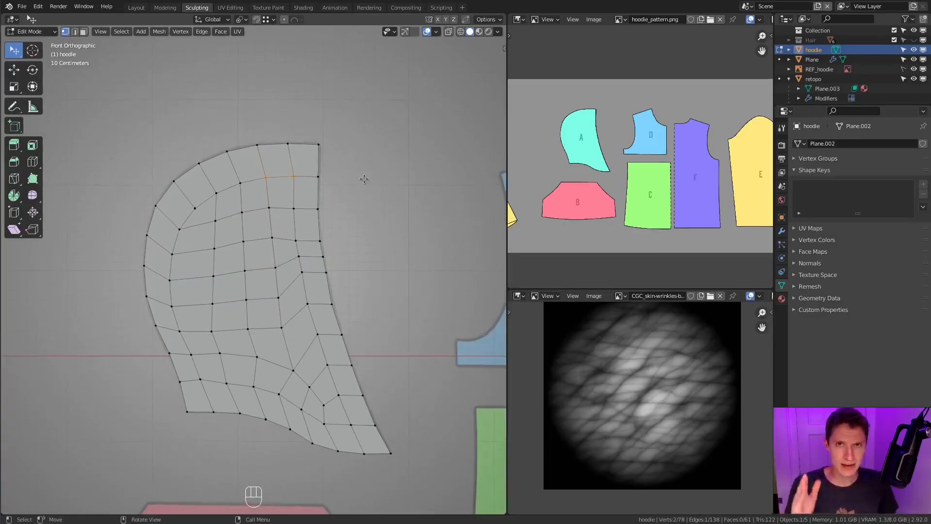
- Evenly space the vertices along piece A's front edge with LoopTools Space
key(alt)
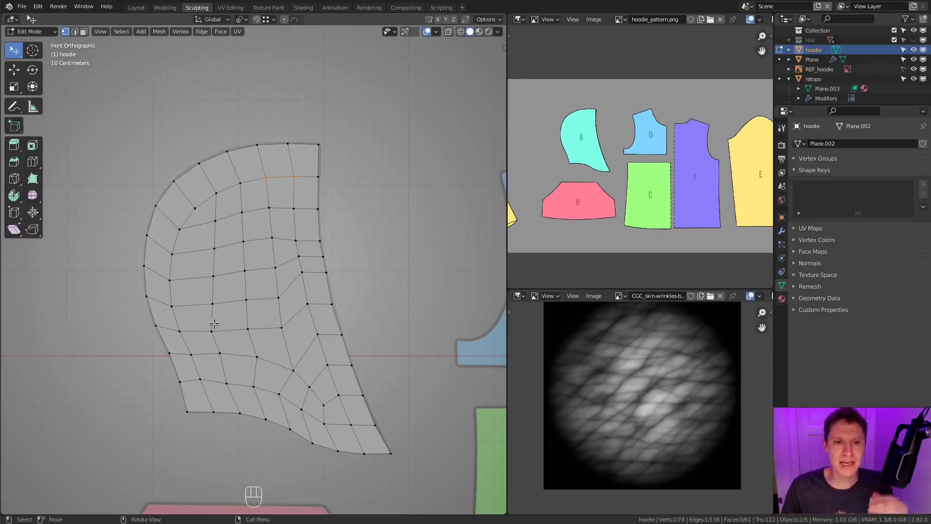
key(ctrl+z)
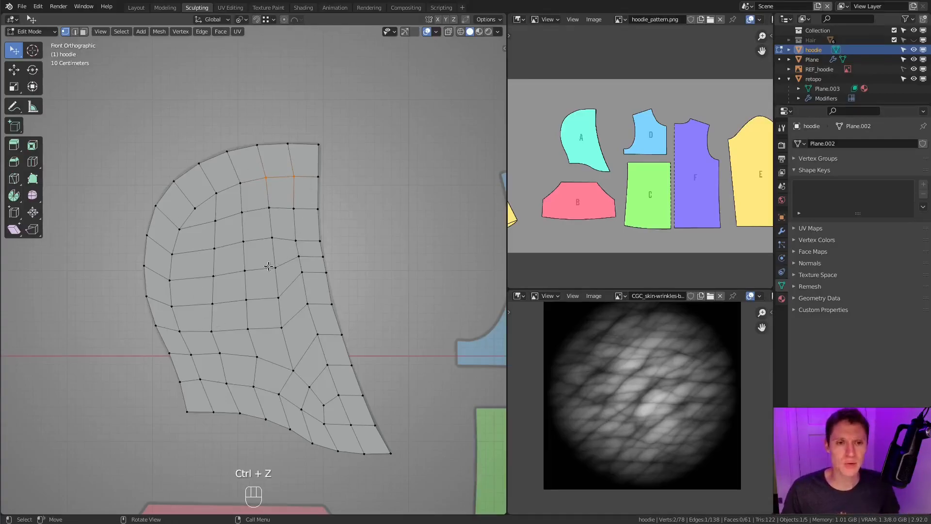
alt+click(318, 190)
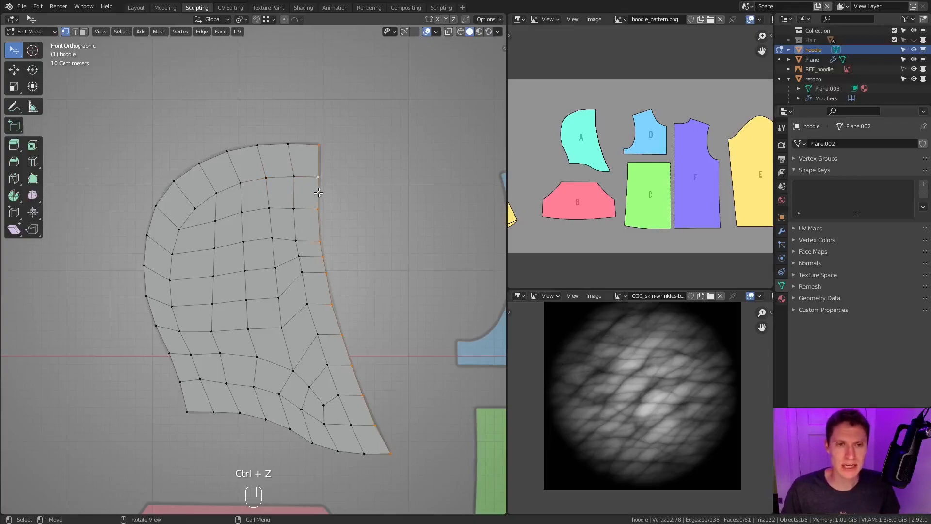
right_click(320, 189)
mouse_move(334, 187)
click(361, 255)
- Apply LoopTools Space to piece A's bottom edge and to its curved back edge
alt+click(329, 286)
right_click(329, 286)
mouse_move(328, 280)
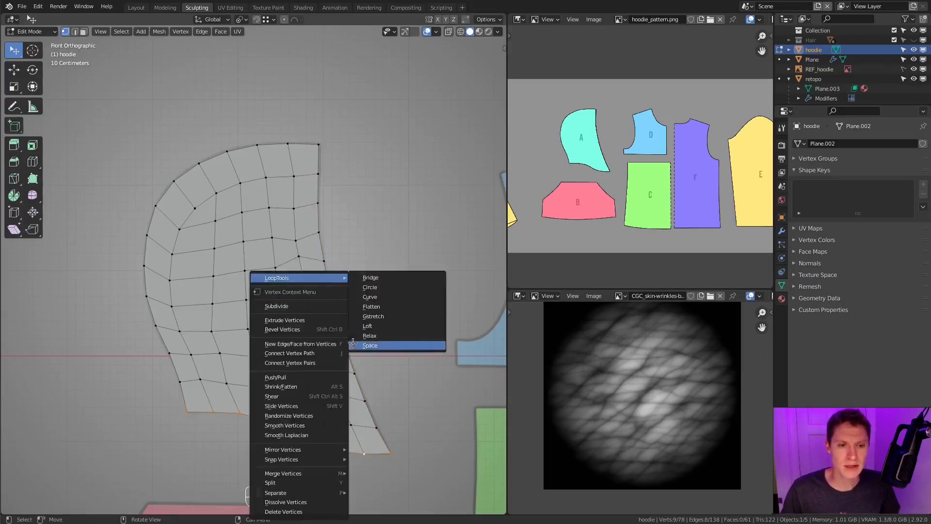
click(370, 344)
alt+click(163, 335)
key(shift+r)
- Select all of piece A's interior vertices, excluding the outline, and apply Smooth Vertices repeatedly to even out the grid
alt+shift+click(318, 187)
alt+shift+click(299, 436)
shift+middle_drag(373, 293, 375, 280)
key(ctrl+i)
click(180, 31)
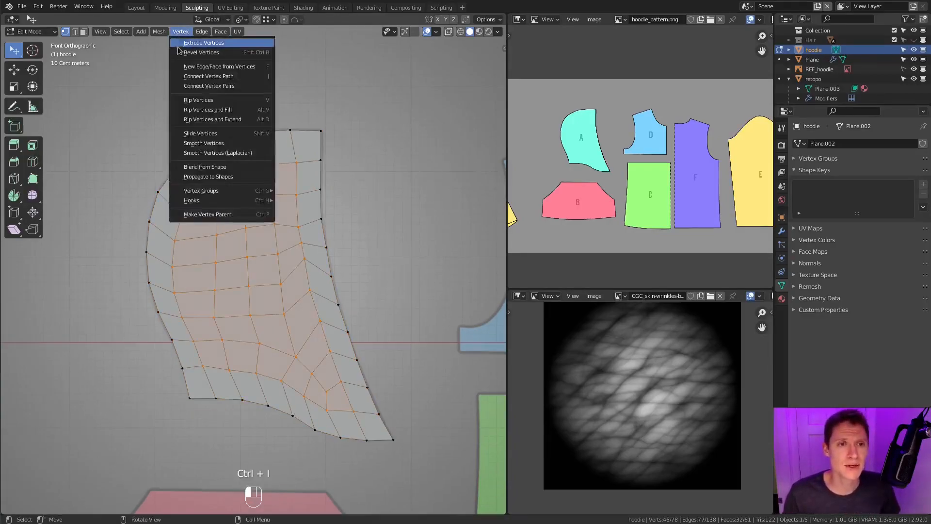
click(204, 143)
key(shift+r)
key(shift+r)
key(shift+r)
key(shift+r)
key(shift+r)
key(shift+r)
key(shift+r)
key(shift+r)
key(shift+r)
key(shift+r)
key(shift+r)
key(shift+r)
key(shift+r)
key(shift+r)
key(shift+r)
key(shift+r)
key(shift+r)
key(shift+r)
key(shift+r)
key(shift+r)
key(shift+r)
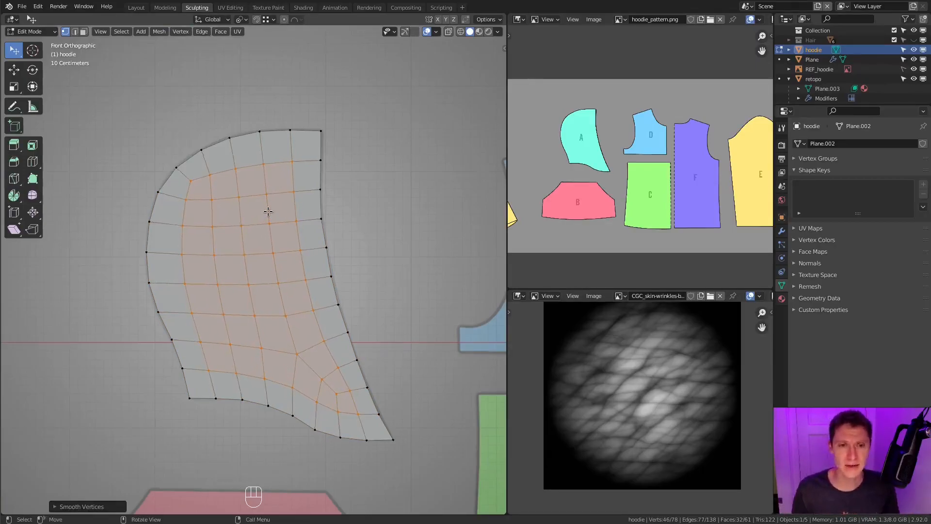
- Nudge a single vertex on the upper part of piece A's front edge
click(327, 217)
key(g)
click(347, 212)
- Duplicate the selected vertex to piece D's top corner and extrude it along the slanted shoulder edge to the other corner
ctrl+middle_drag(347, 212, 218, 205)
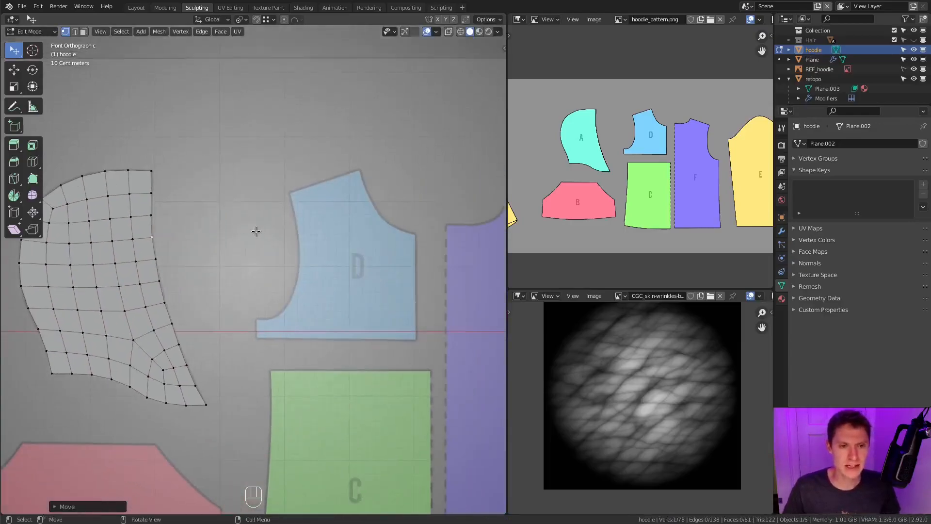
key(shift+d)
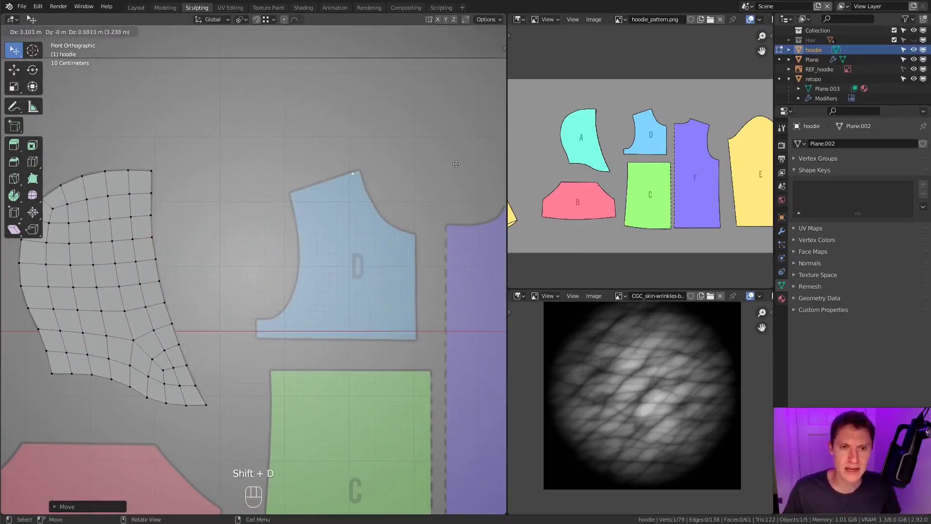
click(464, 159)
shift+middle_drag(421, 164, 360, 236)
ctrl+middle_drag(354, 202, 350, 176)
shift+middle_drag(350, 176, 331, 181)
ctrl+right_click(228, 205)
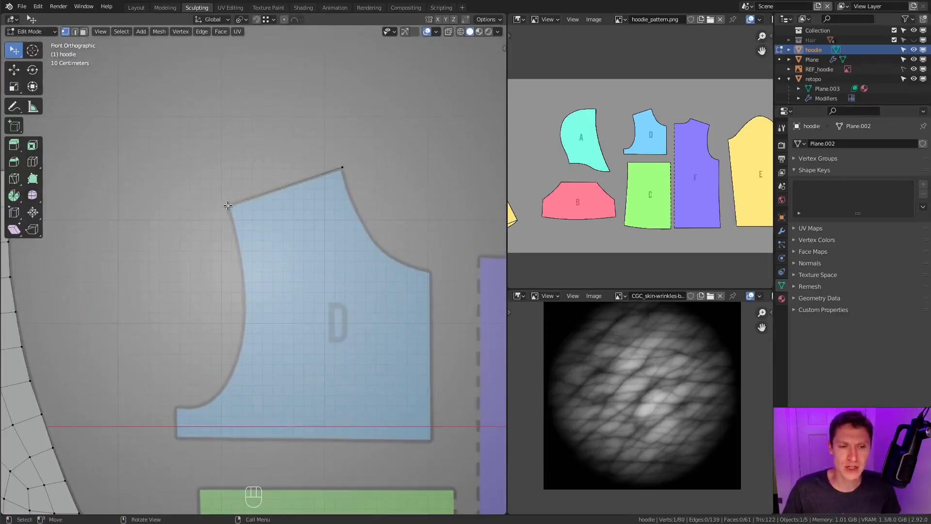
- Place a vertex at the lower end of piece D's right curve and extrude it around the straight side, bottom and short left edges
shift+middle_drag(288, 155, 285, 131)
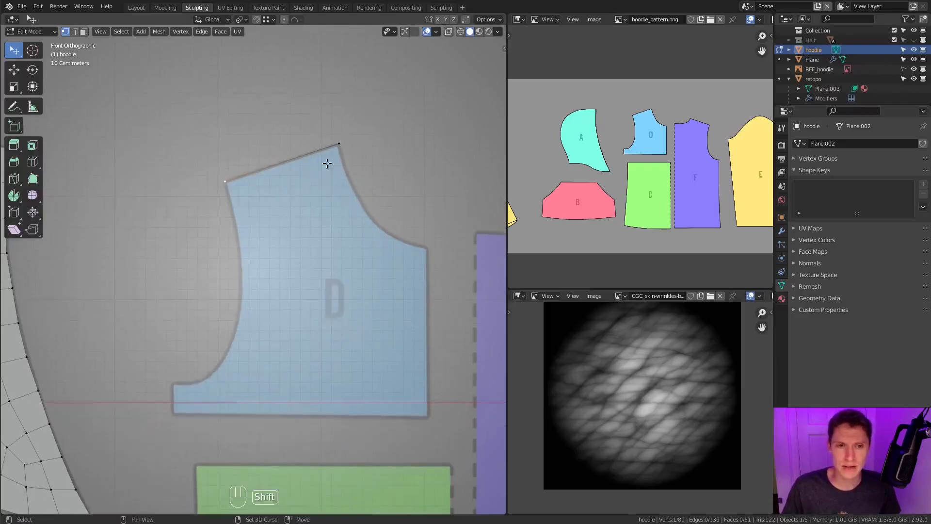
click(444, 248)
shift+scroll(422, 204, down, 2)
key(e)
click(428, 360)
key(e)
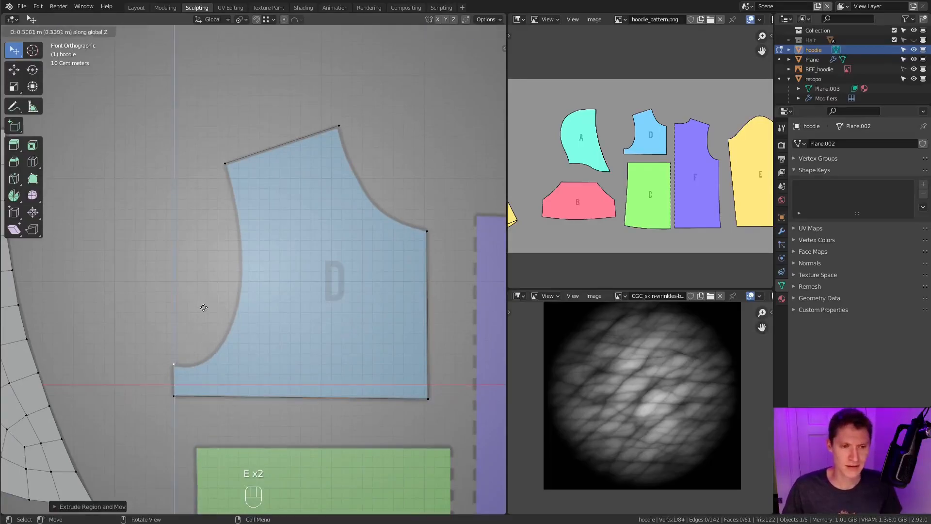
click(202, 309)
- Extrude a chain of vertices along piece D's left curve and connect it to the shoulder corner
ctrl+right_click(186, 364)
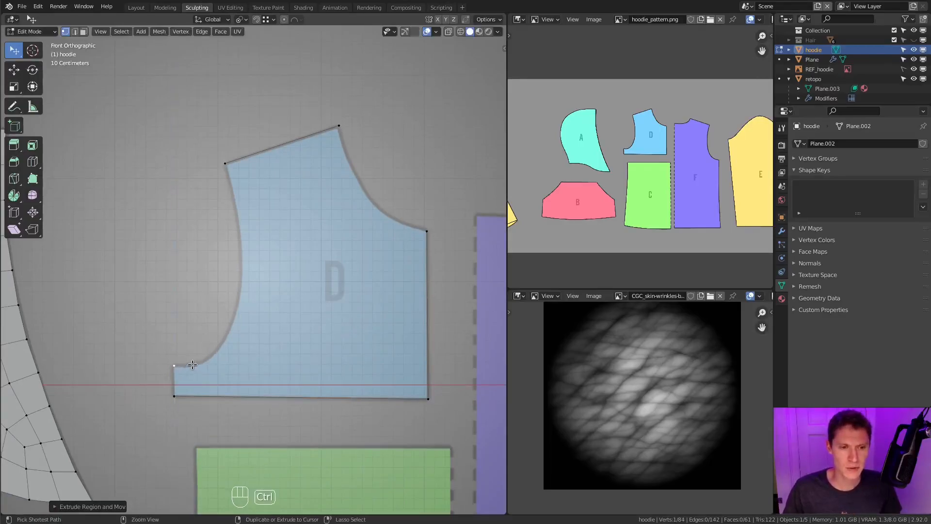
ctrl+right_click(193, 364)
ctrl+right_click(216, 351)
ctrl+right_click(231, 323)
shift+middle_drag(230, 292, 262, 311)
ctrl+right_click(265, 313)
ctrl+right_click(265, 280)
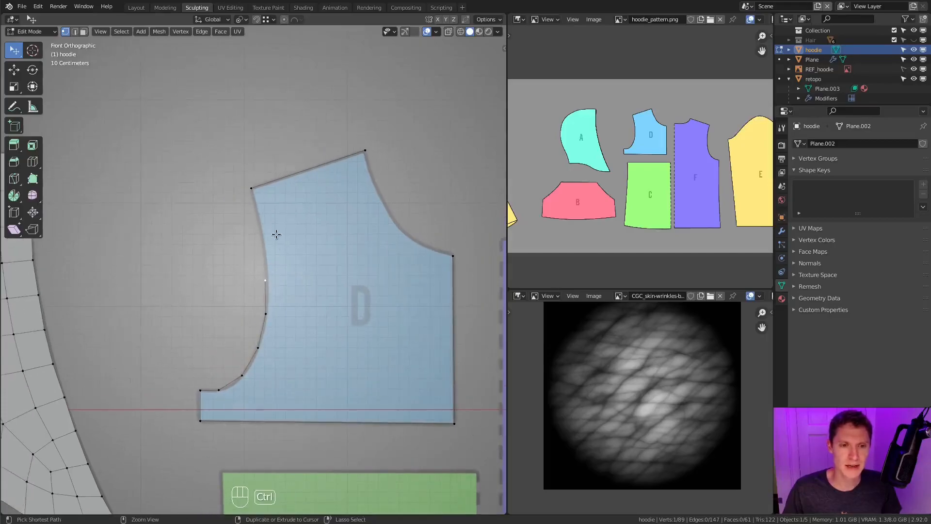
ctrl+right_click(257, 213)
shift+click(251, 189)
key(f)
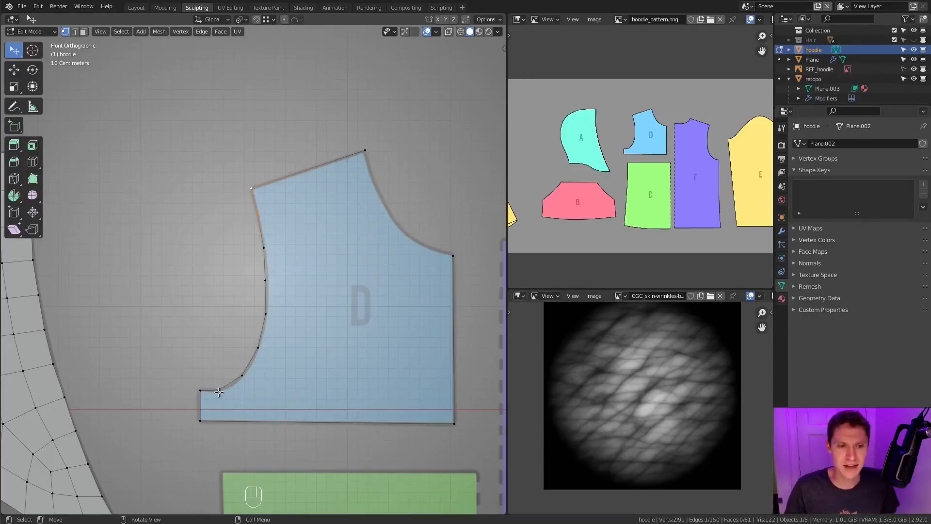
- Reposition vertices along piece D's left curve so they follow the pattern outline with more even gaps
click(284, 243)
key(g)
click(287, 237)
click(276, 278)
key(g)
click(291, 273)
- Extrude a vertex chain down piece D's right curve, dissolve the extra one near the lower corner and adjust its neighbours
shift+middle_drag(363, 154, 304, 176)
click(258, 199)
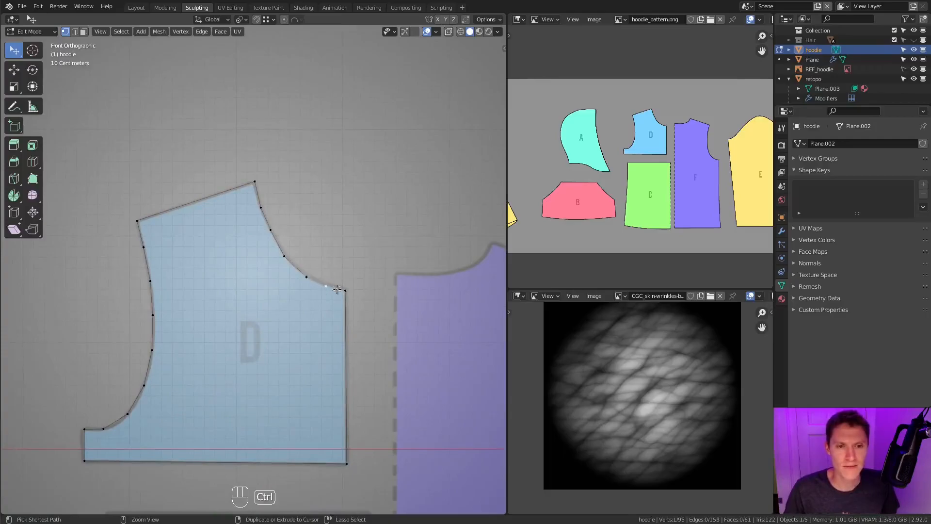
key(ctrl+x)
key(g)
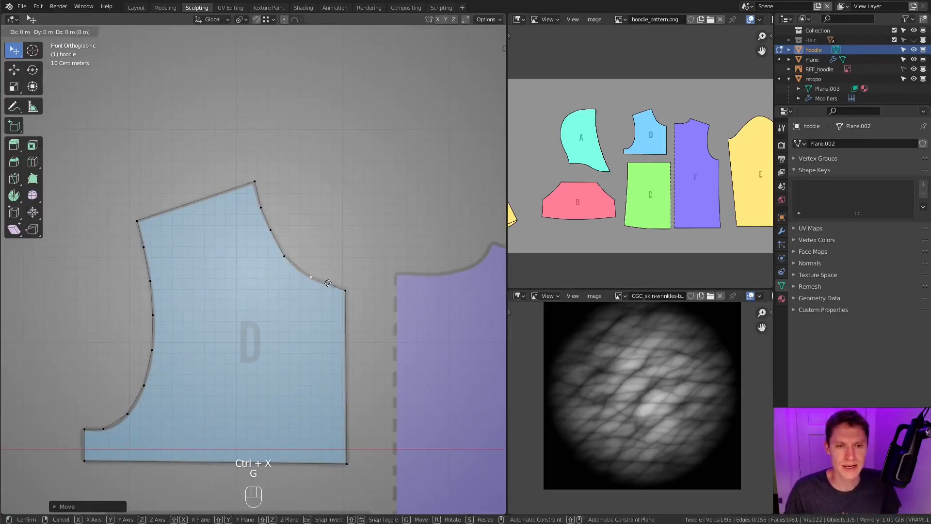
shift+click(348, 295)
click(289, 255)
key(g)
shift+click(335, 270)
- Select the vertex path along piece D's right curve and distribute it evenly with LoopTools Space
alt+click(281, 206)
right_click(282, 204)
click(254, 182)
ctrl+click(345, 289)
right_click(324, 200)
mouse_move(334, 197)
click(362, 264)
- Connect the upper vertices of piece D's left and right curves with cross edges, filling two face strips below the shoulder
shift+middle_drag(337, 196, 386, 171)
ctrl+middle_drag(386, 170, 383, 160)
click(315, 179)
shift+click(186, 220)
key(f)
key(f)
key(f)
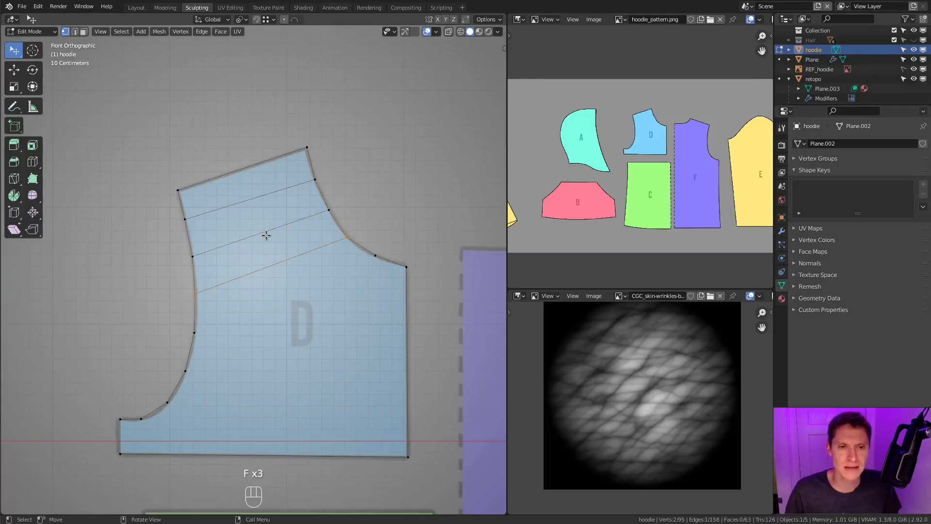
- Add three loop cuts across the upper strips of piece D and three matching vertices on the shoulder edge
key(ctrl+r)
scroll(252, 237, up, 2)
click(251, 237)
right_click(252, 237)
key(ctrl+r)
scroll(216, 182, up, 2)
click(217, 183)
right_click(217, 183)
- Connect piece D's shoulder vertices to the row below and fill the shoulder row with quads
click(208, 180)
shift+click(212, 208)
key(f)
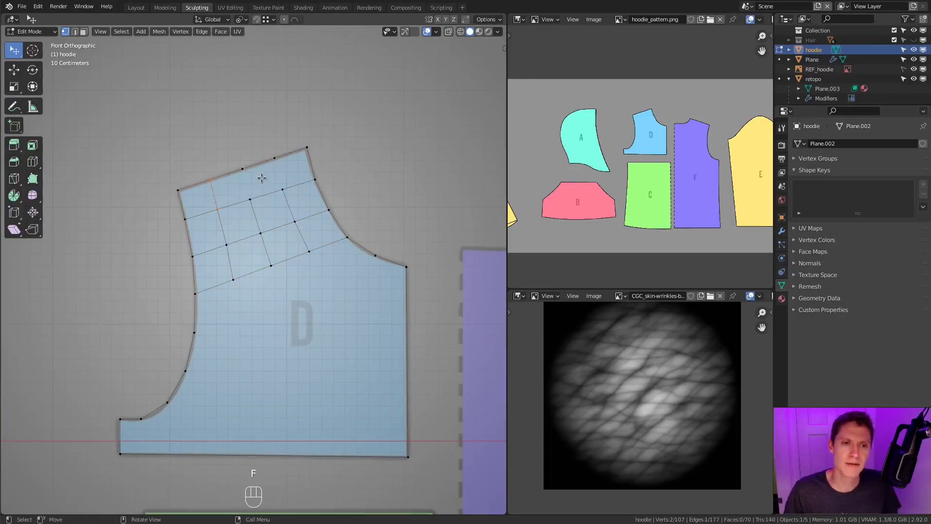
scroll(272, 212, down, 1)
key(3)
click(273, 206)
click(230, 191)
click(248, 256)
click(282, 243)
click(317, 231)
key(1)
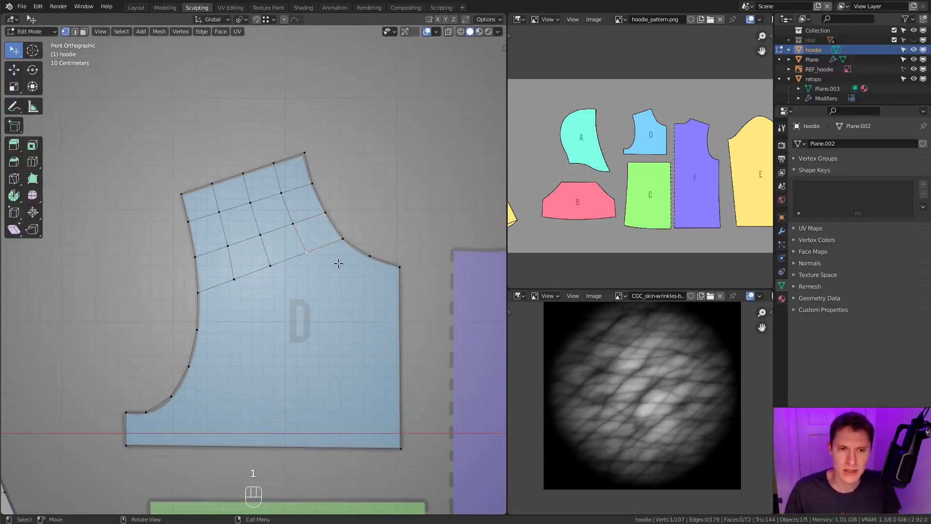
- Fill two quads under the lower end of piece D's right curve, using a new inner vertex and one added on the straight side
ctrl+right_click(348, 279)
key(ctrl+r)
click(398, 342)
right_click(398, 342)
key(g)
click(403, 278)
key(f)
key(f)
key(f)
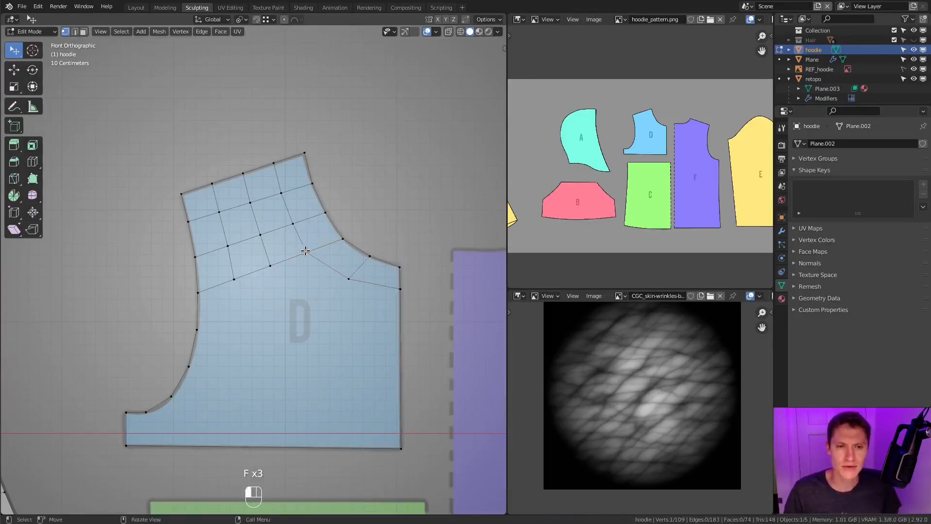
- Move the two inner vertices beneath piece D's right curve to even out the surrounding quads
key(g)
shift+click(412, 315)
click(346, 279)
key(g)
shift+click(416, 298)
click(316, 258)
- Extrude the inner edge chain below piece D's upper grid straight down along Z and flatten the new row with a Z scale of 0
click(270, 266)
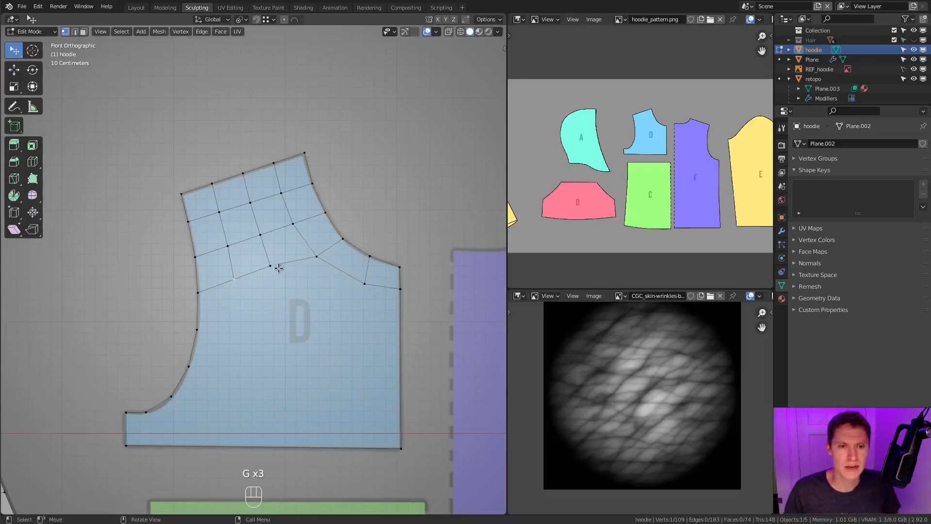
ctrl+click(315, 256)
click(237, 277)
ctrl+click(380, 274)
key(e)
key(z)
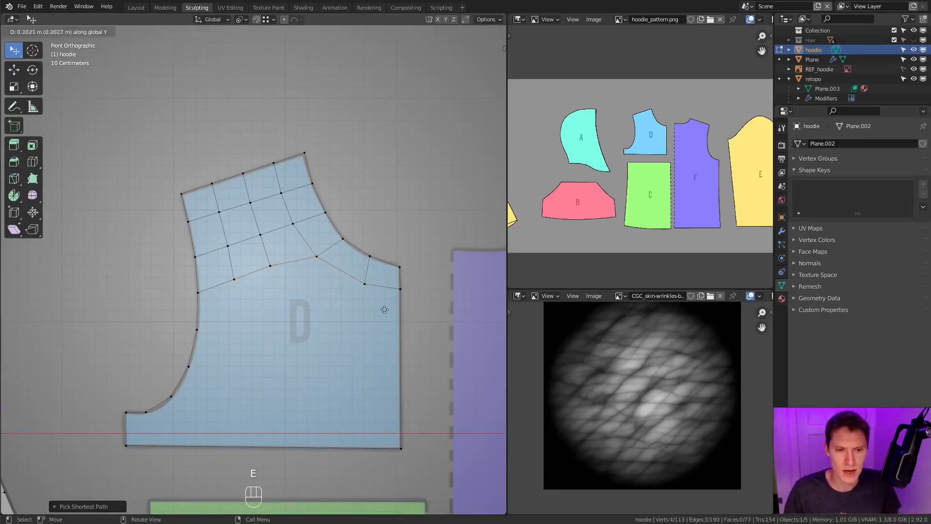
click(380, 363)
key(s)
key(z)
key(0)
click(381, 363)
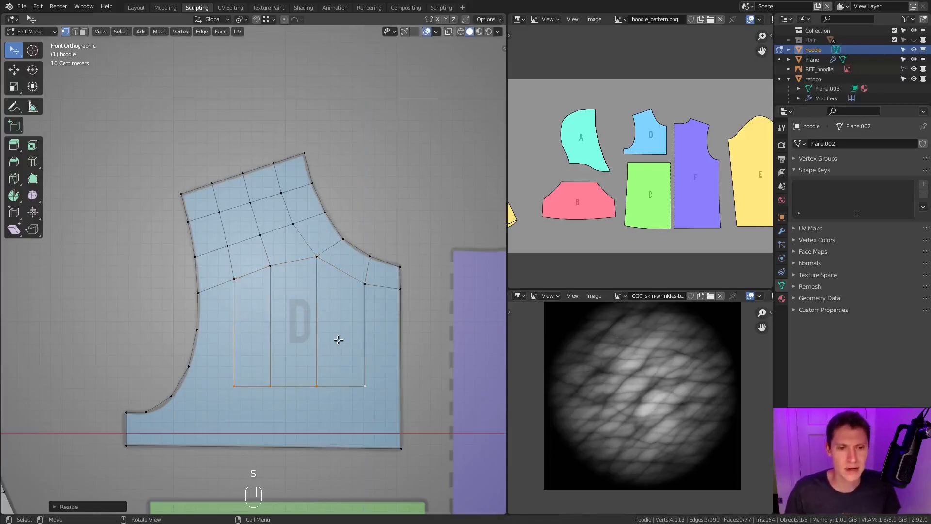
key(g)
key(z)
click(334, 342)
- Connect the new row's left end to the left curve and add two loop cuts across the extruded columns
click(232, 396)
shift+click(174, 395)
key(f)
key(ctrl+r)
scroll(241, 350, up, 1)
click(242, 350)
right_click(242, 349)
- Fill the column along piece D's left curve, subdivide the straight right side and fill the column beside it
click(232, 281)
shift+click(198, 290)
key(f)
key(f)
key(ctrl+r)
click(403, 334)
key(f)
key(f)
key(f)
- Move the leftmost inner vertex of piece D's lower row closer to the left curve
click(146, 412)
shift+click(171, 397)
shift+click(233, 397)
click(240, 395)
key(g)
click(233, 386)
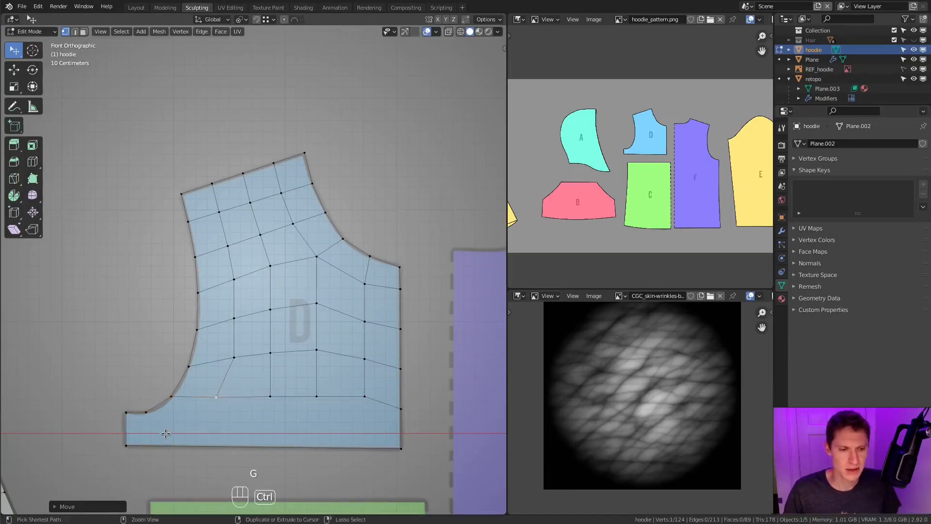
- Fill two quads in piece D's lower left tab, using a new inner vertex and one added on the short left edge
ctrl+right_click(161, 428)
ctrl+right_click(126, 428)
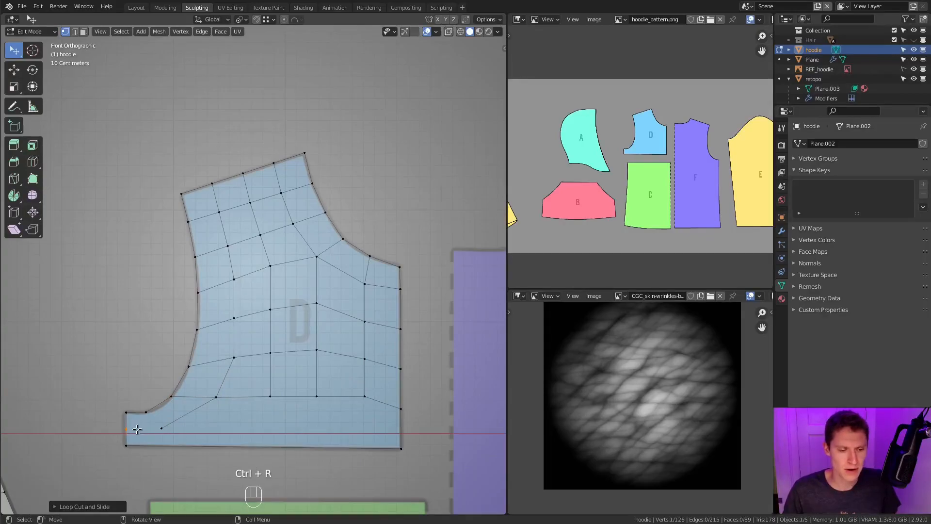
key(f)
key(f)
key(f)
- Move the inner vertex beside the tab down and left to widen the quads along the lower left curve
click(216, 396)
key(g)
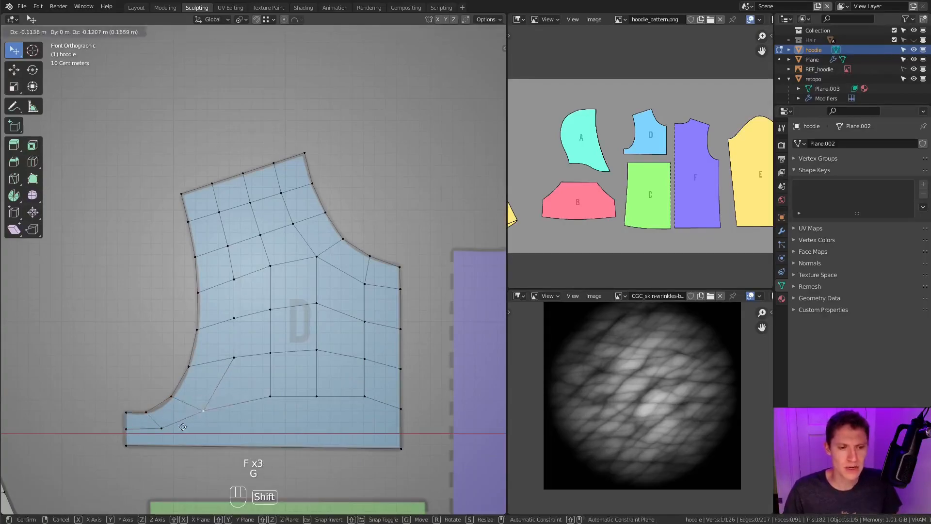
click(203, 410)
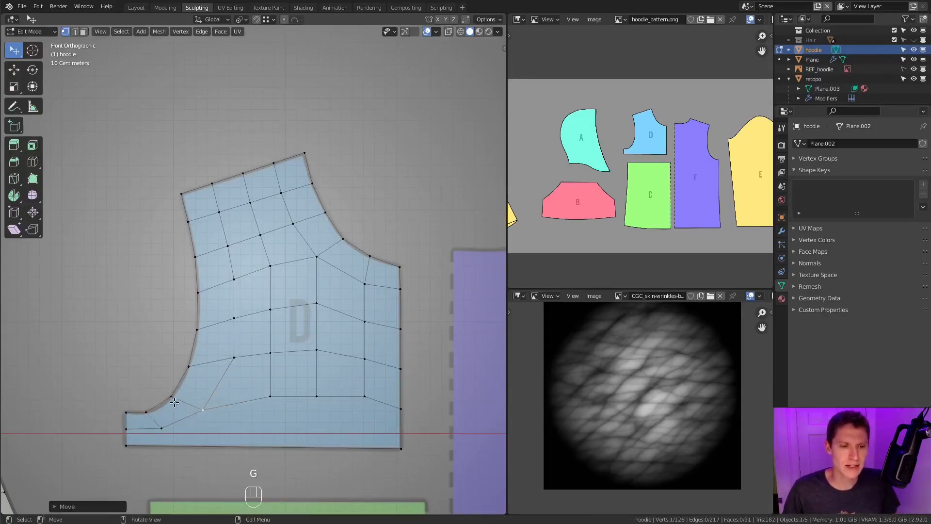
click(316, 255)
key(g)
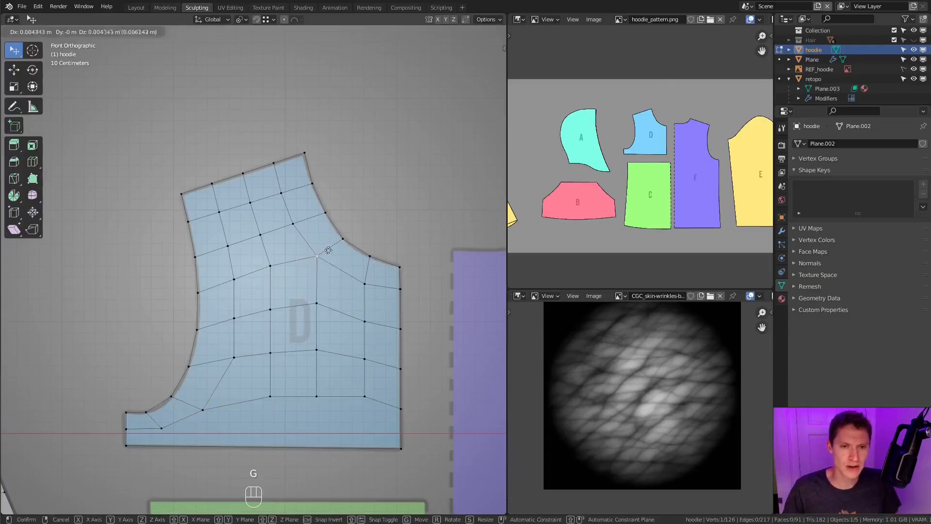
right_click(348, 238)
- Reposition the three inner vertices along piece D's lower left curve so the quads there become more regular
click(169, 425)
key(g)
click(213, 402)
click(212, 403)
key(g)
click(210, 399)
click(234, 358)
key(g)
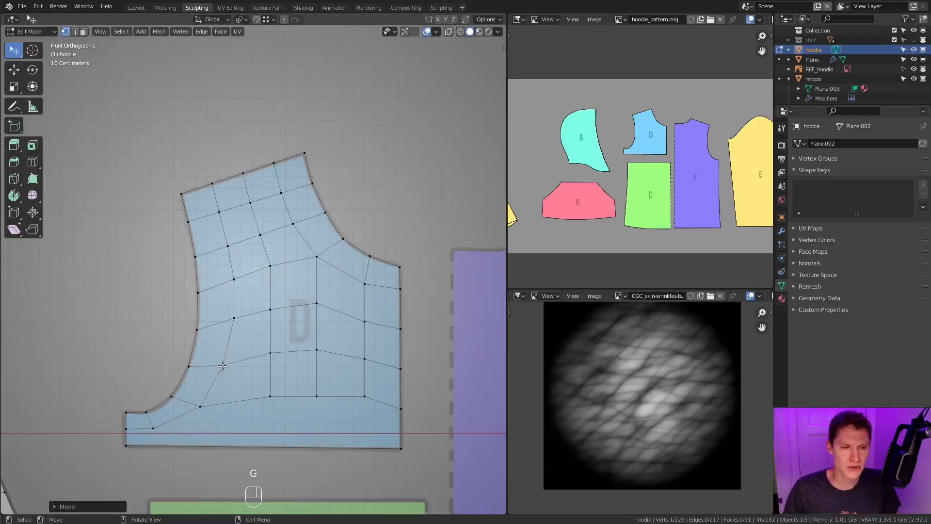
- Check the vertex path above piece D's bottom edge and subdivide that bottom edge with five vertices to match
shift+middle_drag(222, 366, 254, 299)
click(207, 373)
ctrl+click(397, 330)
key(ctrl+r)
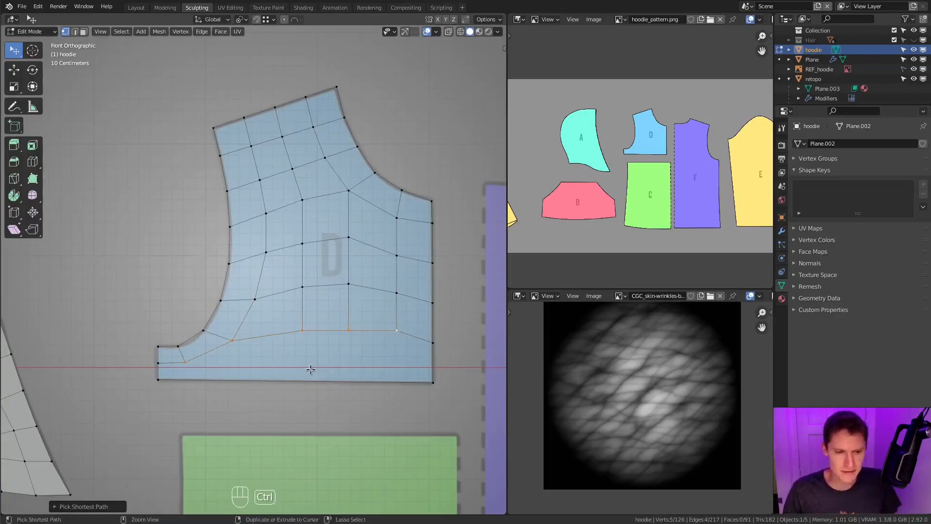
click(309, 373)
right_click(309, 374)
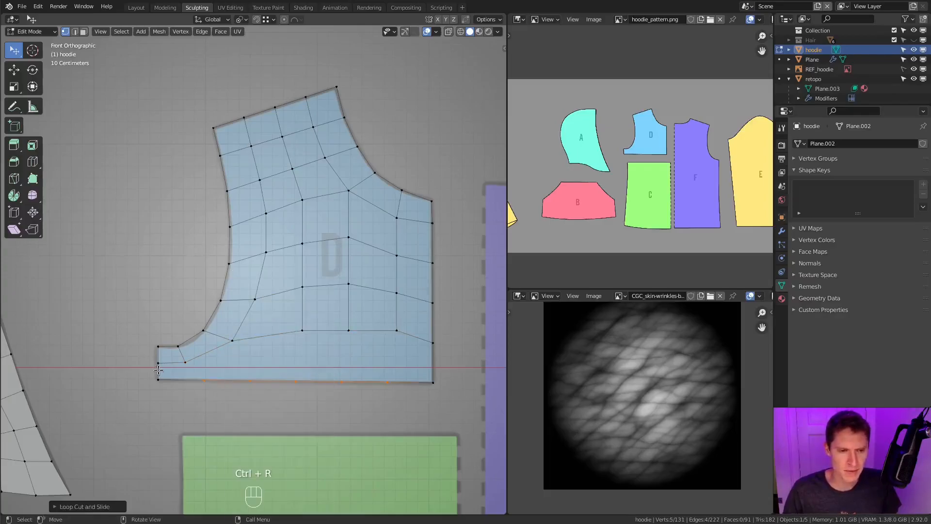
- Fill the bottom row of piece D with six faces, starting from the short left edge
click(159, 364)
shift+click(159, 379)
key(f)
key(f)
key(f)
key(f)
key(f)
key(f)
- Evenly space the vertices on piece D's bottom edge with LoopTools Space and repeat it on the left-hand edges
alt+click(344, 375)
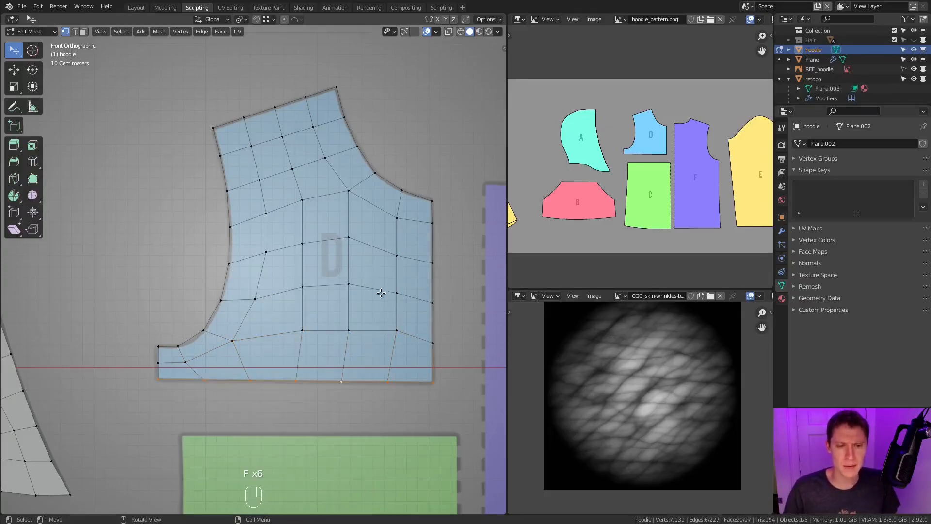
right_click(382, 260)
mouse_move(382, 260)
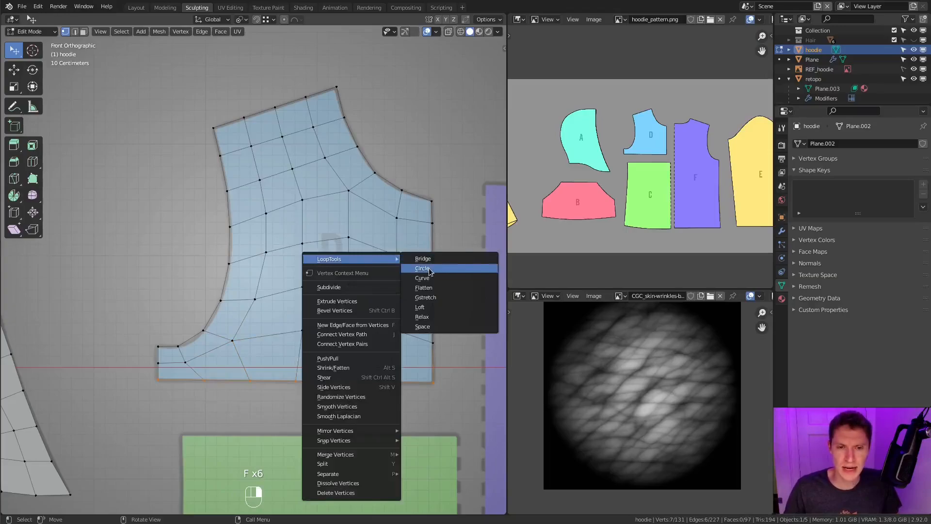
click(422, 326)
alt+click(159, 355)
key(shift+r)
key(shift+r)
key(shift+r)
- Switch the viewport to wireframe shading and fill the missing face in piece D's shoulder row
key(z)
click(359, 118)
key(a)
key(f)
key(a)
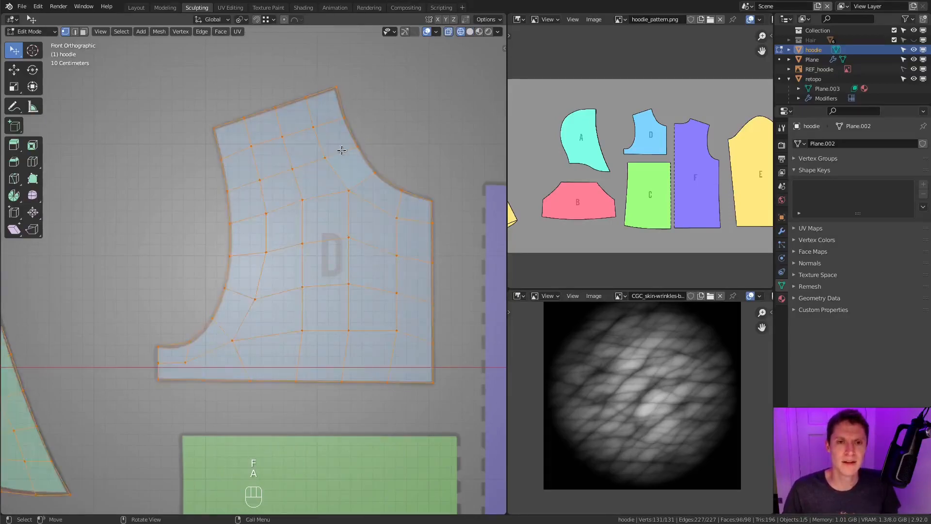
- Evenly space the vertices on piece D's right curve with LoopTools Space and repeat it on the straight right side
click(327, 156)
shift+click(357, 147)
alt+click(346, 107)
right_click(398, 104)
mouse_move(399, 105)
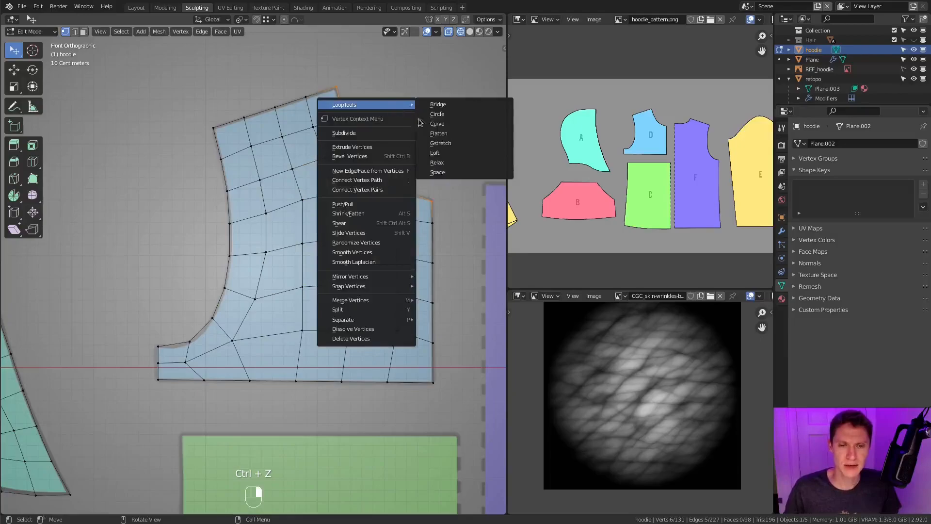
click(435, 173)
alt+click(435, 243)
key(shift+r)
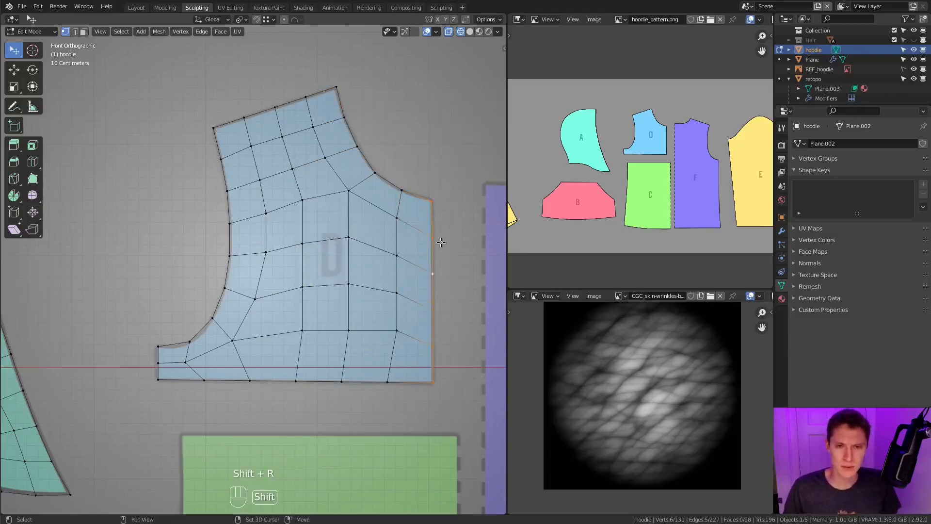
- Extend the selection to all of piece D's boundary edges, covering the shoulder, left curve, tab and bottom
ctrl+middle_drag(435, 244, 356, 237)
alt+shift+click(289, 118)
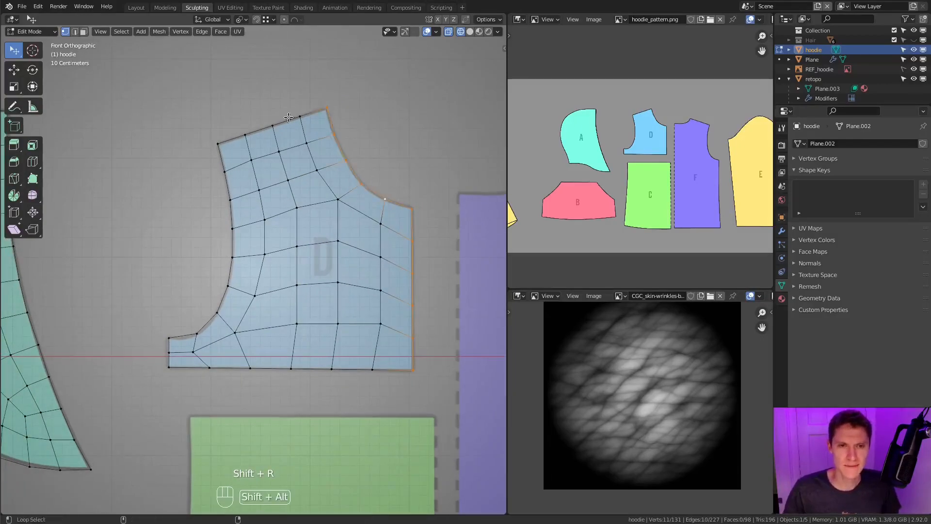
alt+shift+click(283, 121)
alt+shift+click(220, 249)
alt+shift+click(177, 350)
alt+shift+click(228, 370)
scroll(204, 266, down, 2)
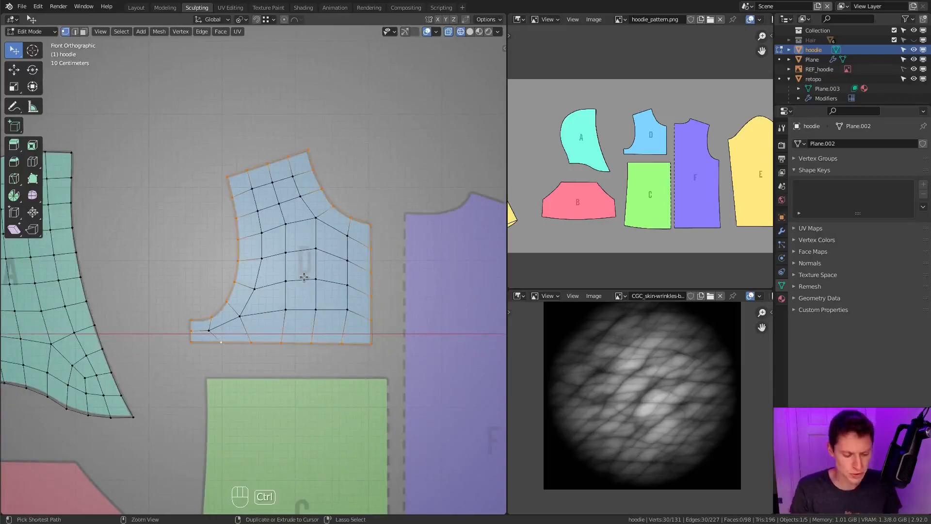
- Invert the boundary selection, exclude piece A, and apply Smooth Vertices many times to piece D's interior vertices
key(ctrl+i)
scroll(185, 271, down, 2)
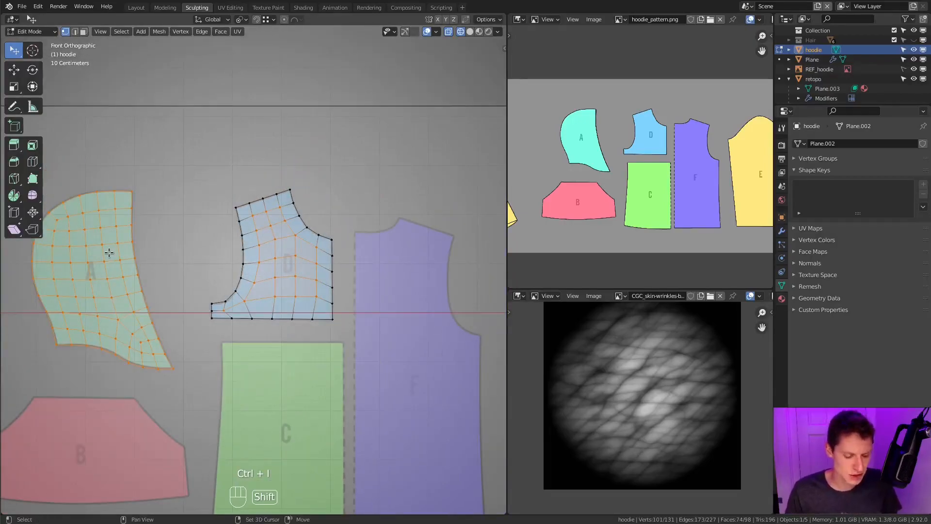
key(shift+l)
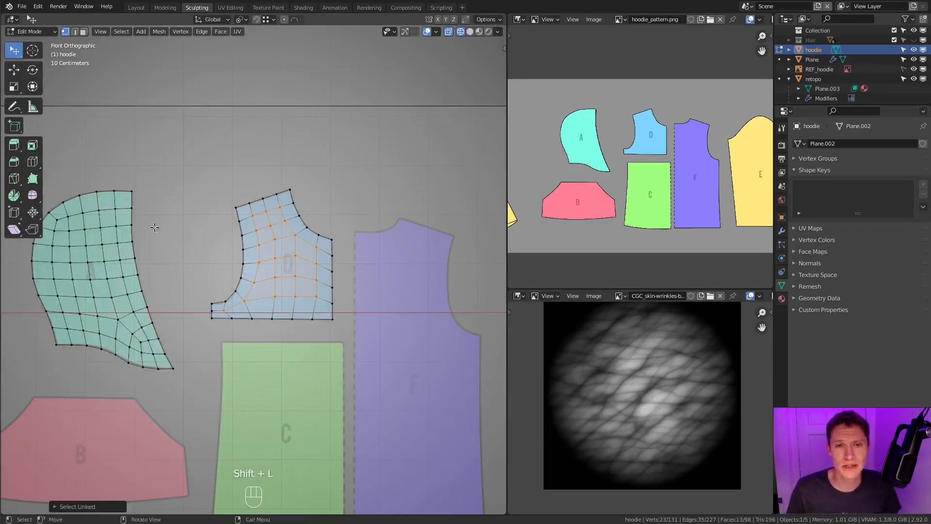
scroll(349, 224, up, 4)
click(181, 31)
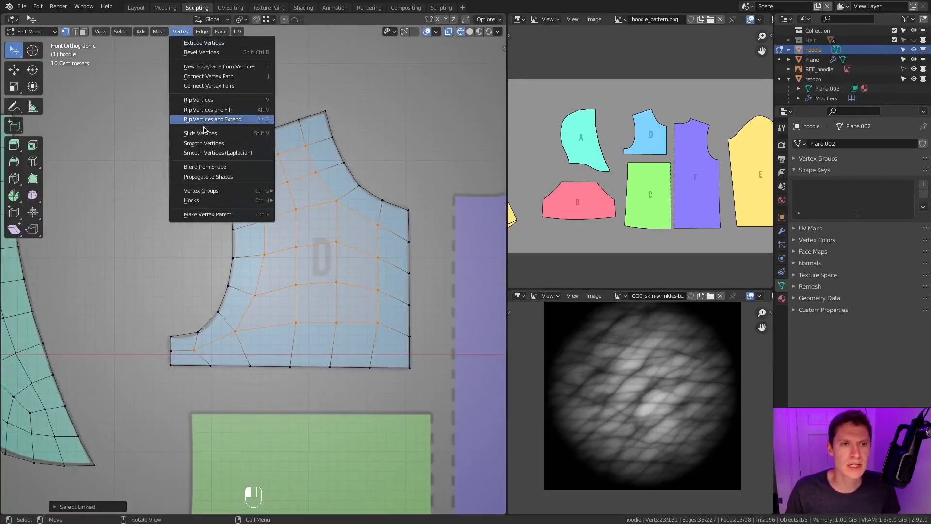
click(202, 142)
key(shift+r)
key(shift+r)
key(shift+r)
key(shift+r)
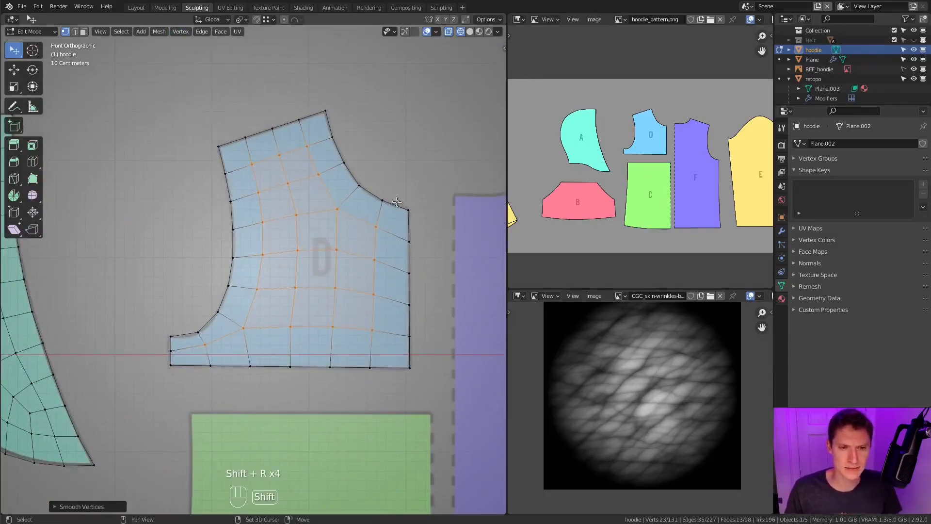
key(shift+r)
key(shift+r)
key(shift+r)
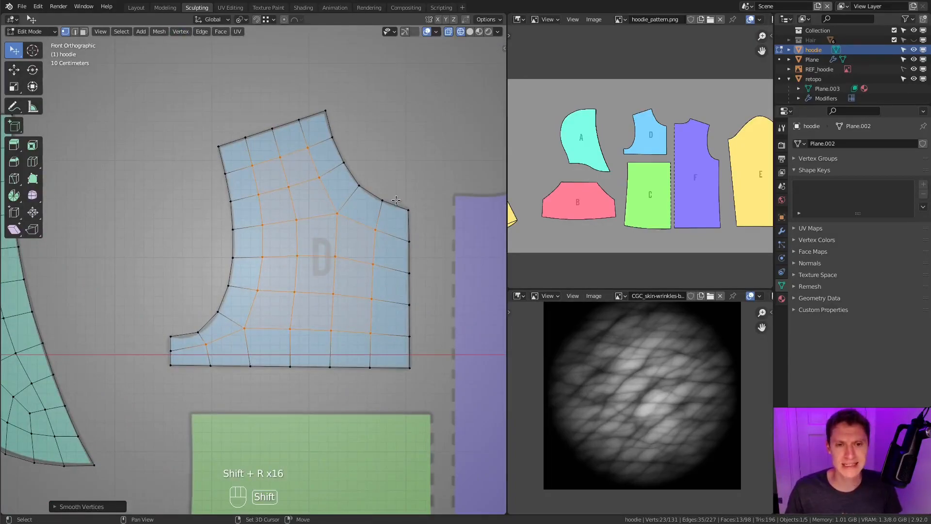
- Duplicate the bottom edge of piece A and move the copy about 0.31 m down along Z
scroll(396, 200, down, 3)
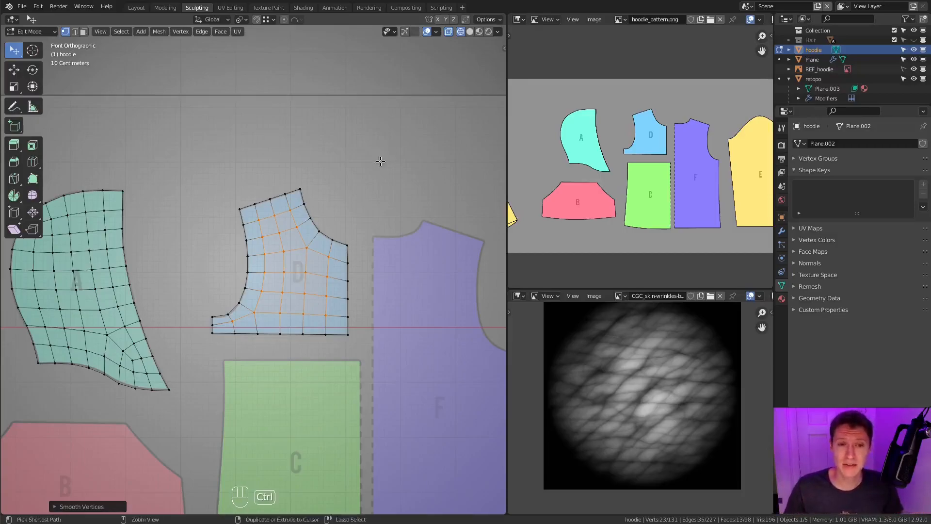
scroll(380, 160, up, 2)
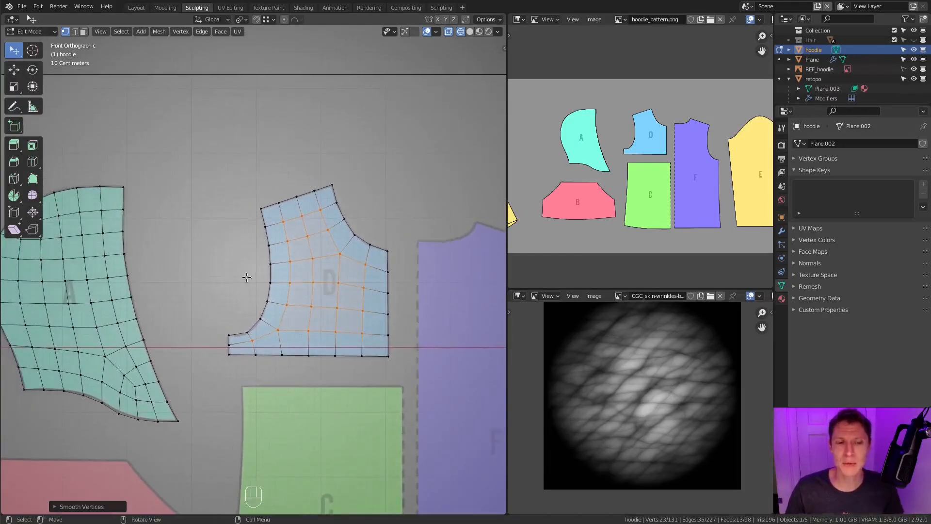
shift+middle_drag(207, 271, 345, 199)
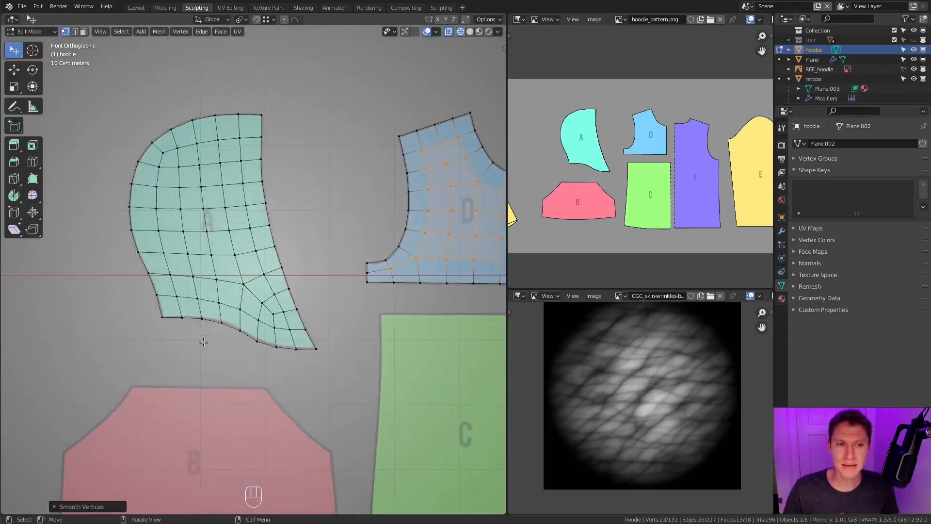
alt+click(209, 317)
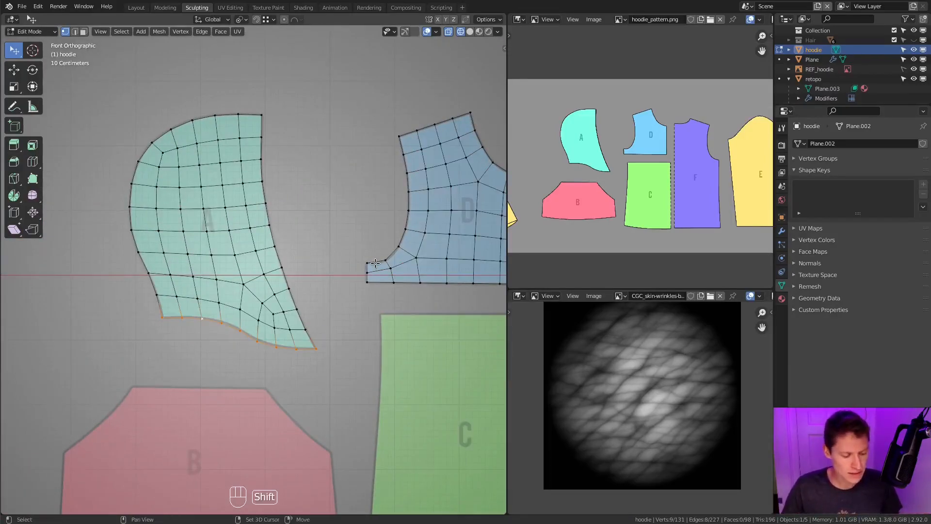
key(shift+d)
key(z)
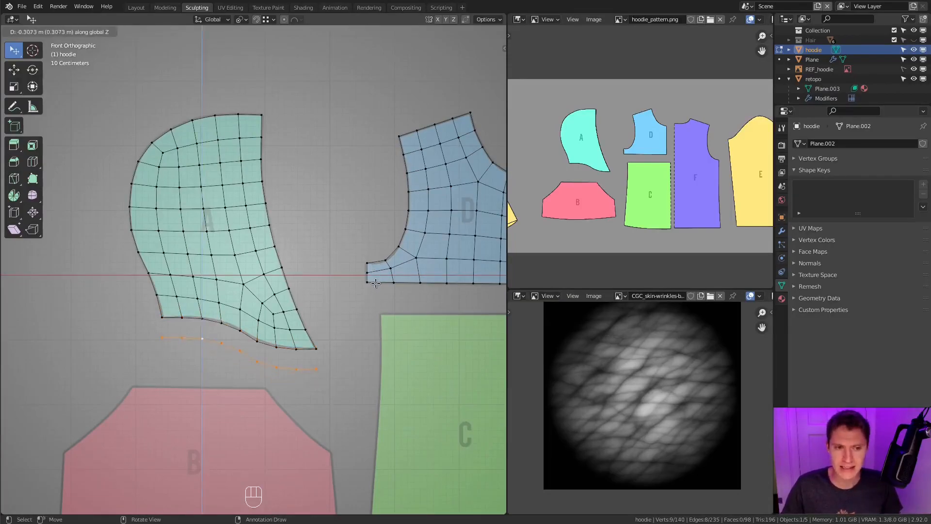
click(376, 283)
- Merge both ends of the copied edge into piece A's bottom corners and select the resulting closed loop
click(165, 335)
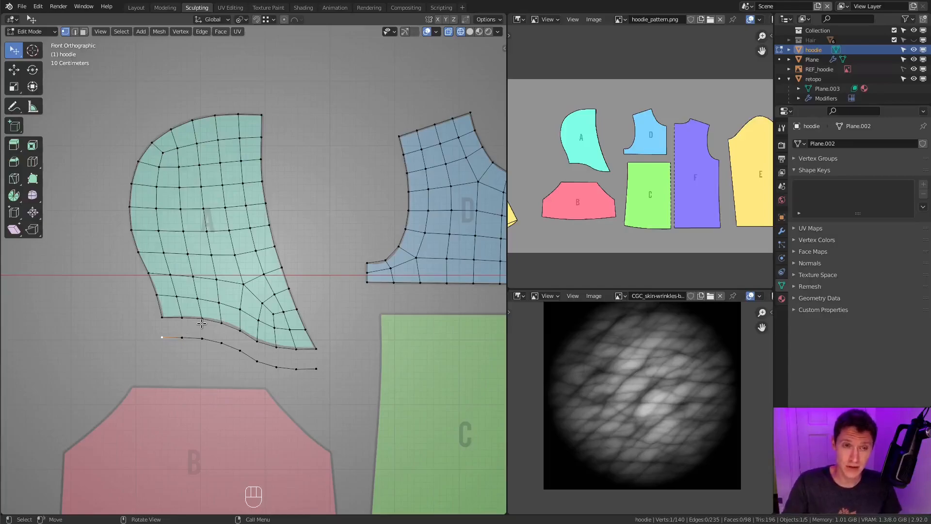
shift+click(162, 318)
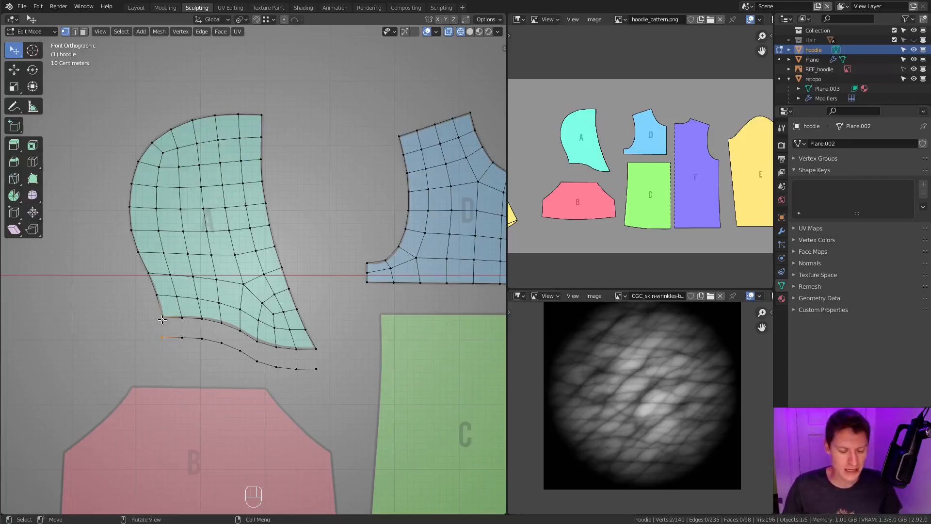
key(m)
click(171, 318)
click(316, 369)
shift+click(316, 348)
key(shift+r)
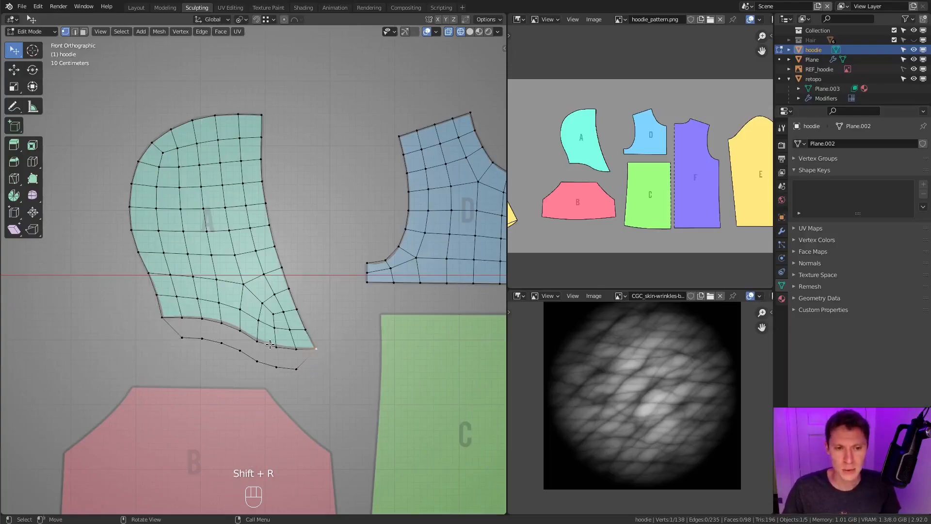
alt+shift+click(269, 364)
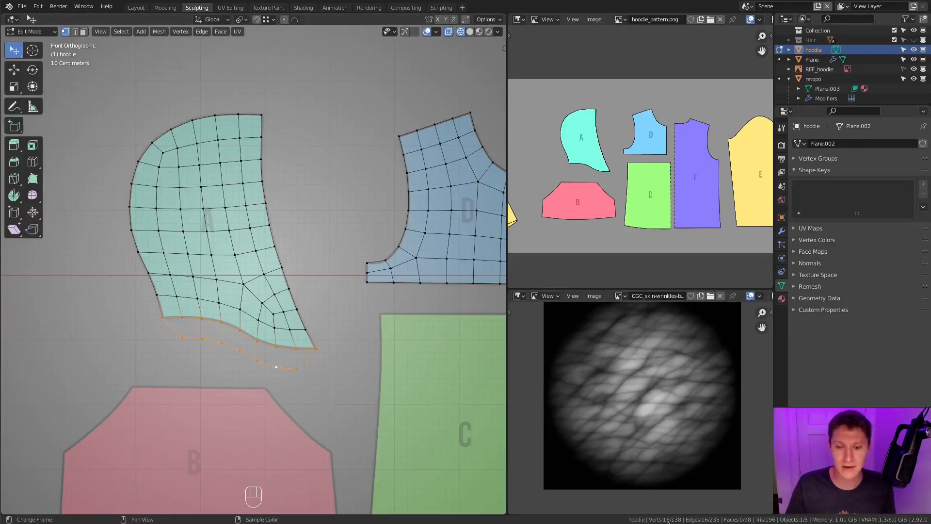
- Duplicate piece D's neckline curve, mirror the copy along X and shift it along X to continue from the neckline
shift+middle_drag(386, 194, 245, 226)
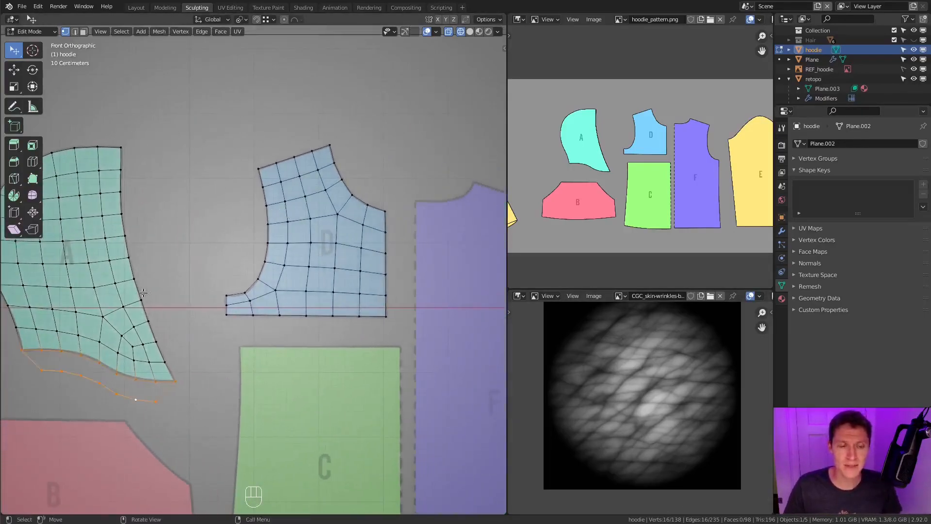
alt+click(347, 187)
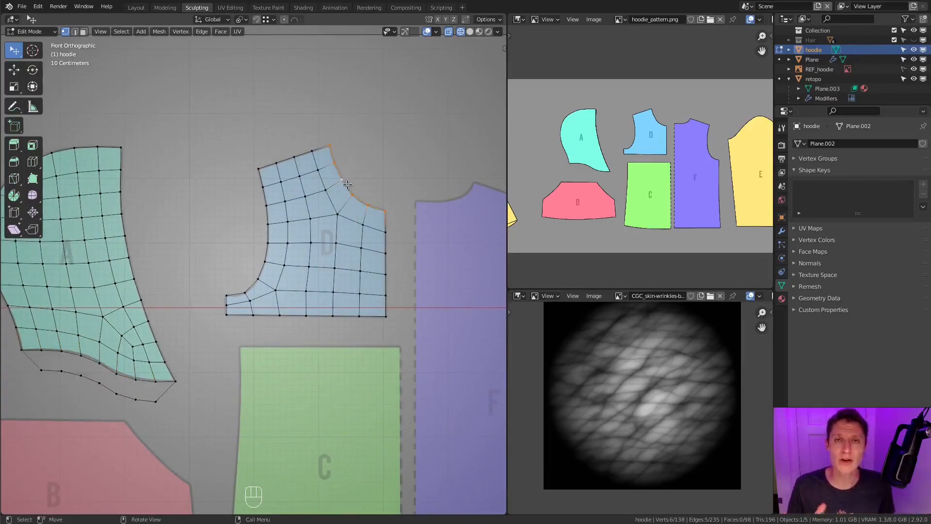
key(shift+d)
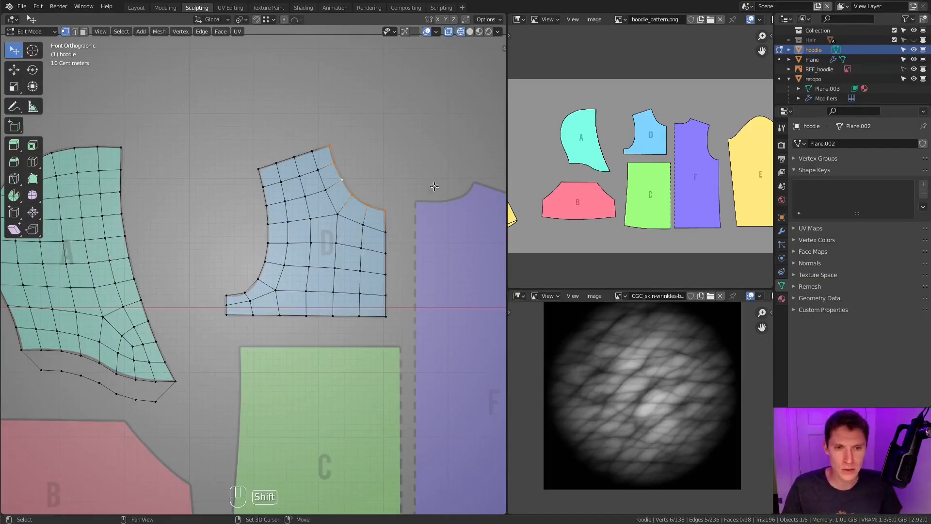
right_click(446, 181)
key(s)
click(446, 180)
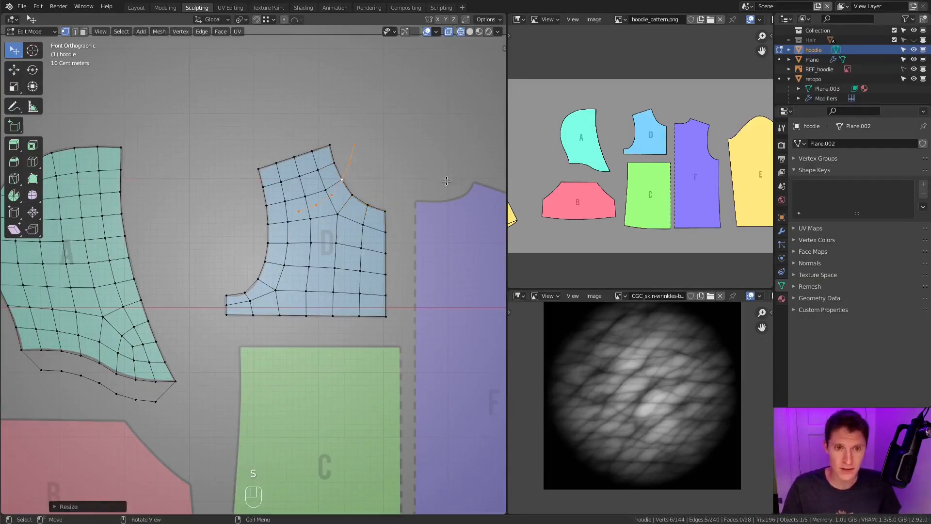
key(g)
key(x)
click(421, 151)
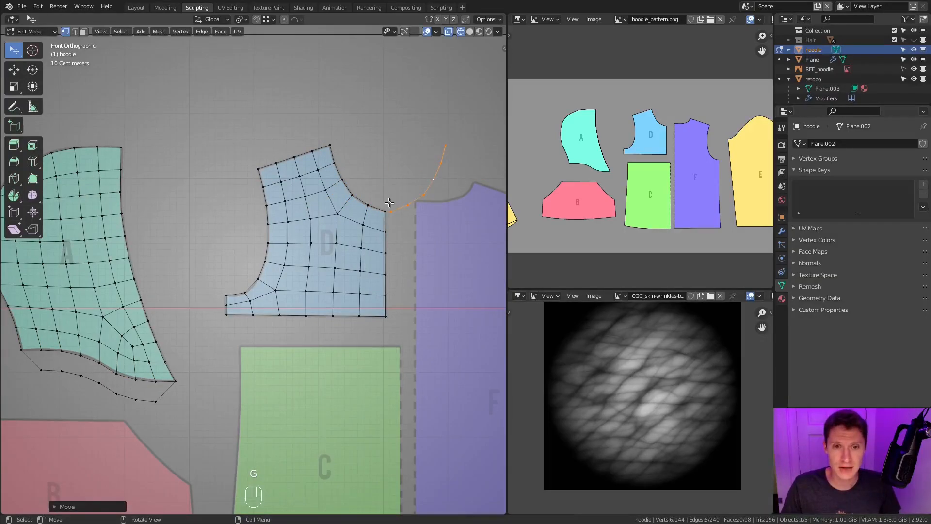
- Merge the mirrored curve's lower end at piece D's front neckline corner
click(391, 212)
shift+click(385, 212)
key(m)
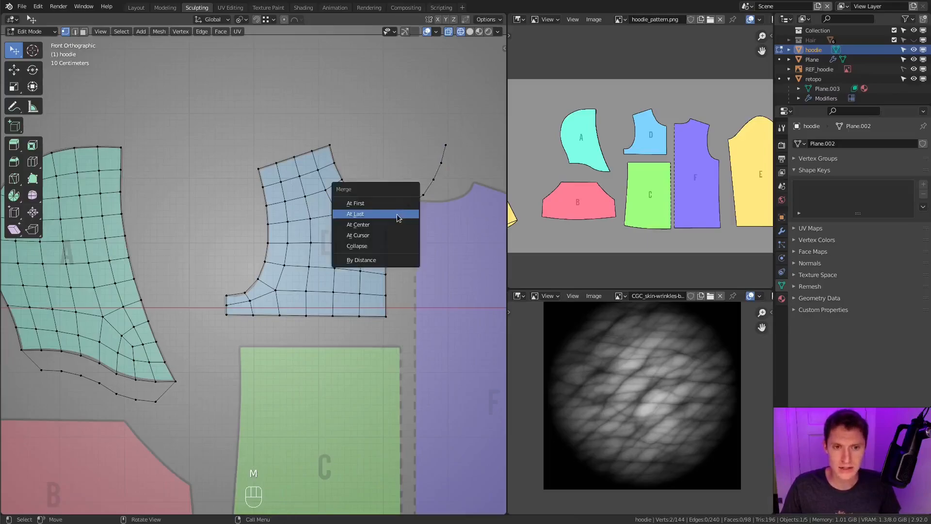
click(396, 214)
- Duplicate the complete U-shaped neckline, flip the copy along Z with a scale of -1 and move it up above the original
alt+shift+click(413, 202)
alt+shift+click(335, 153)
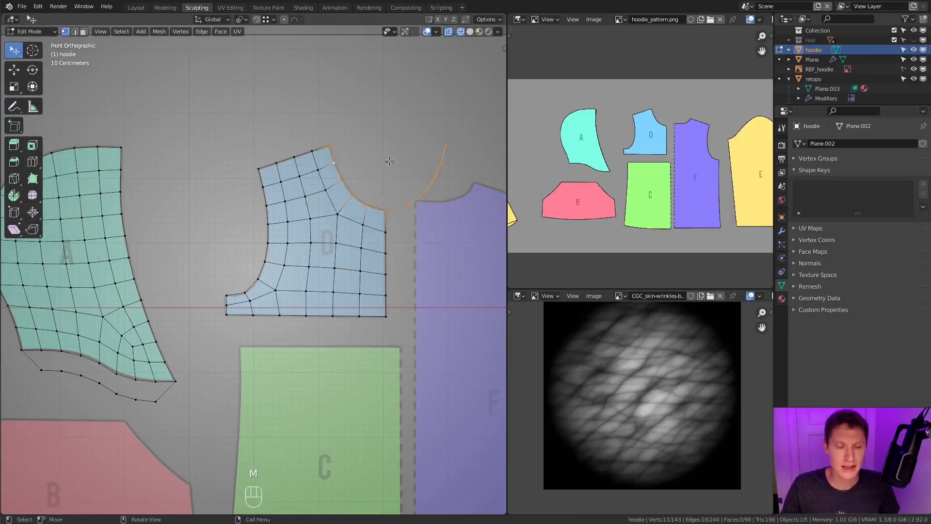
key(shift+d)
right_click(420, 138)
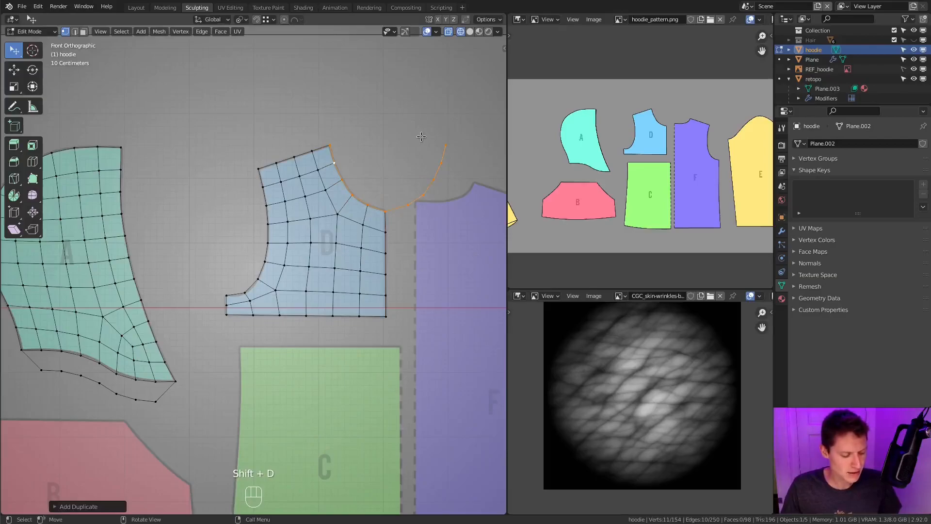
key(s)
text(z-1)
click(421, 137)
key(g)
key(z)
click(403, 110)
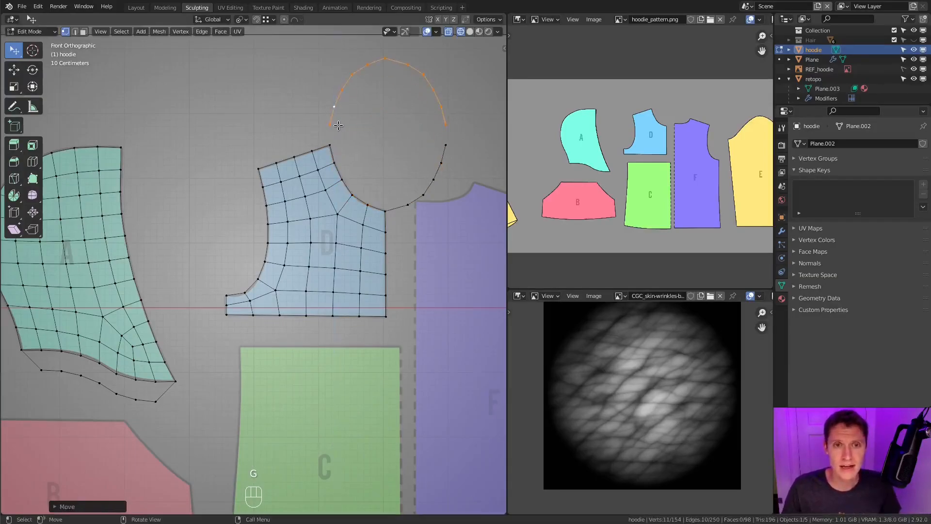
- Merge both ends of the flipped curve with the upper ends of the U-shaped neckline to close the neck loop
click(330, 125)
shift+click(329, 147)
key(m)
click(353, 154)
click(446, 124)
shift+click(445, 144)
key(shift+r)
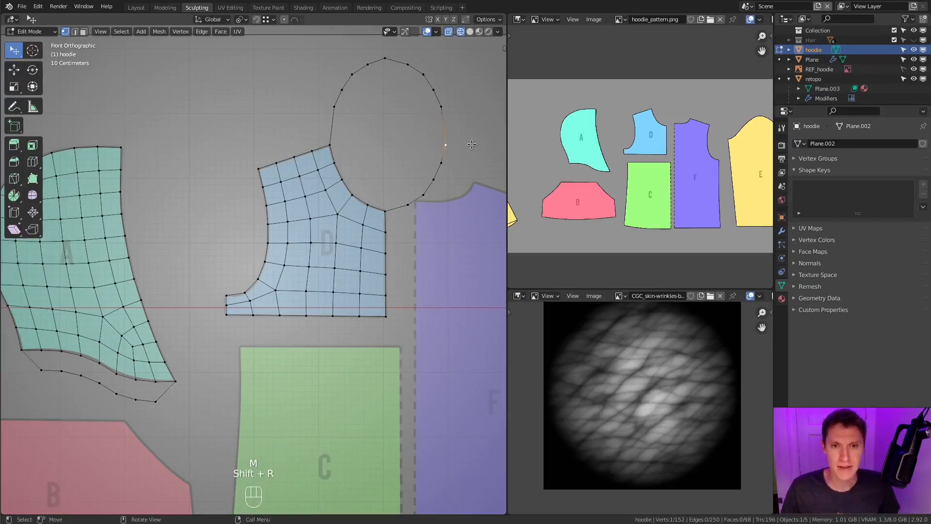
- Compare the vertex counts of the closed neck loop at piece D and the closed loop under piece A
alt+shift+click(442, 122)
shift+middle_drag(341, 171, 392, 159)
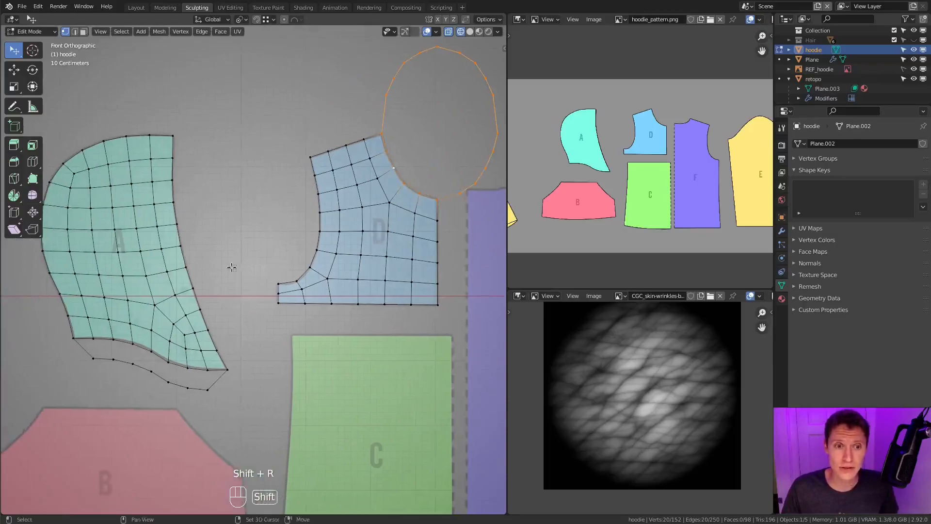
alt+shift+click(120, 363)
key(ctrl+z)
shift+middle_drag(439, 139, 412, 140)
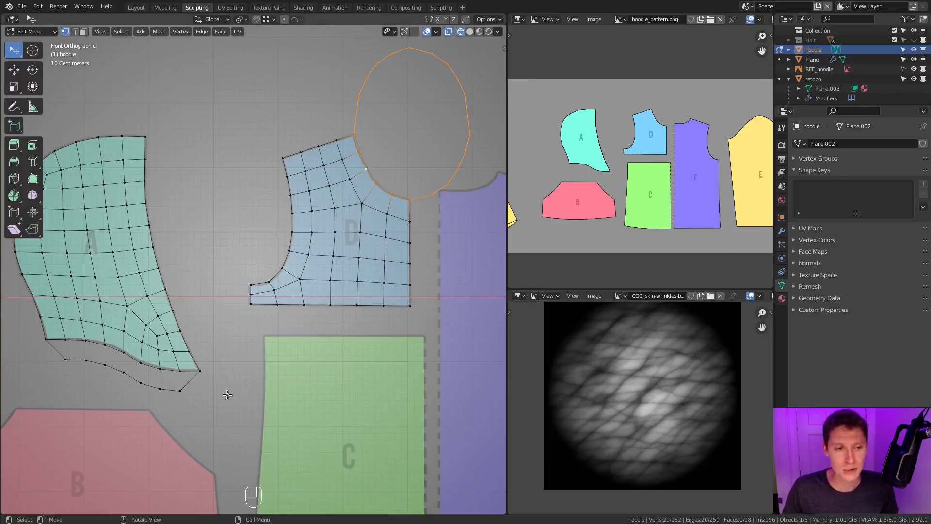
alt+click(127, 356)
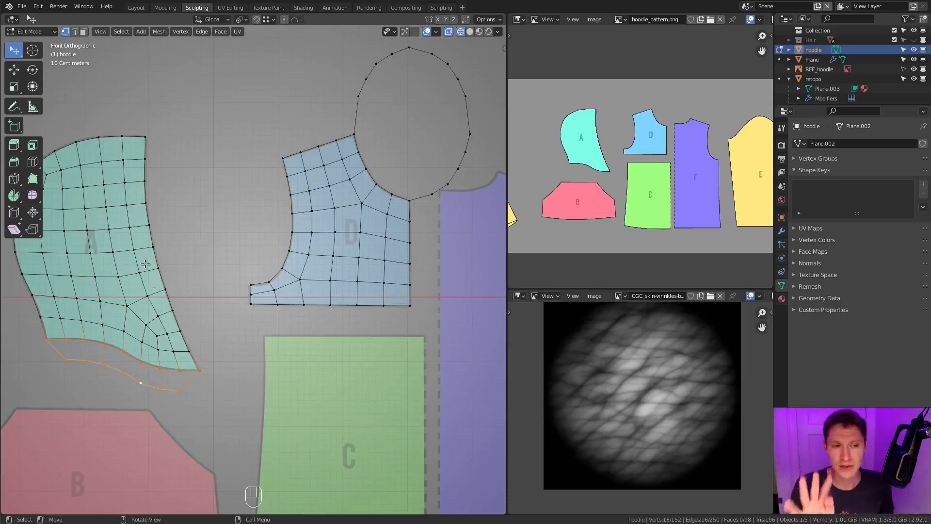
middle_drag(107, 195, 118, 201)
key(KP_1)
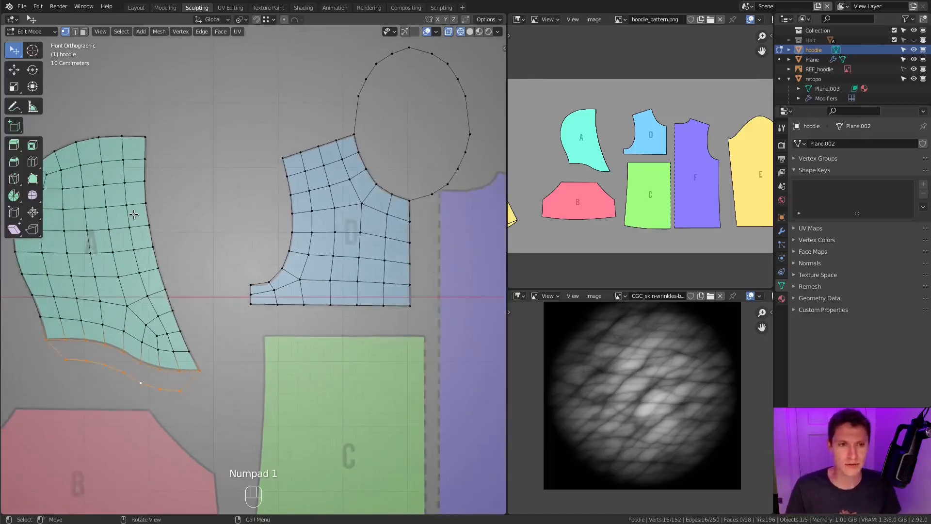
- Delete the duplicated curve below the bottom edge of piece A
scroll(198, 255, up, 3)
alt+click(250, 399)
key(x)
click(166, 369)
- Add two loop cuts to piece A, one bending around the lower front corner and one running from top to bottom
shift+middle_drag(247, 326, 249, 337)
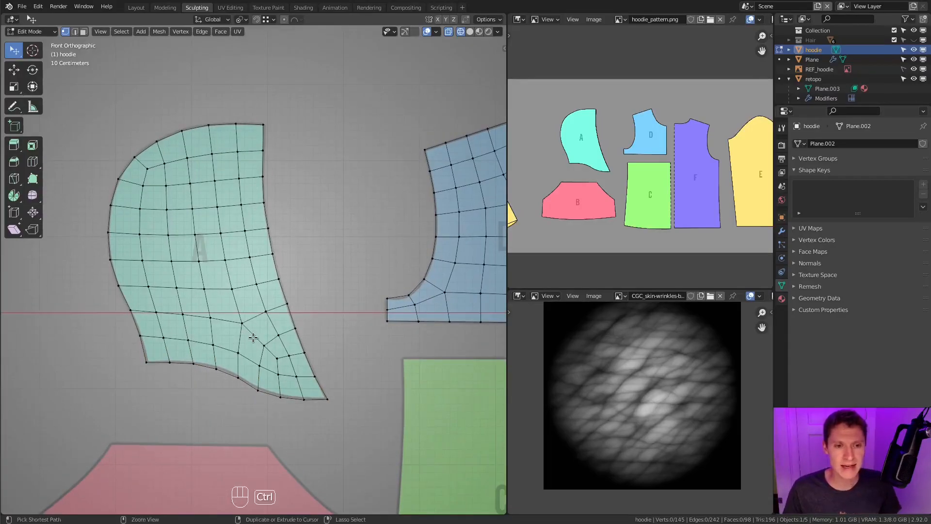
key(ctrl+r)
click(252, 337)
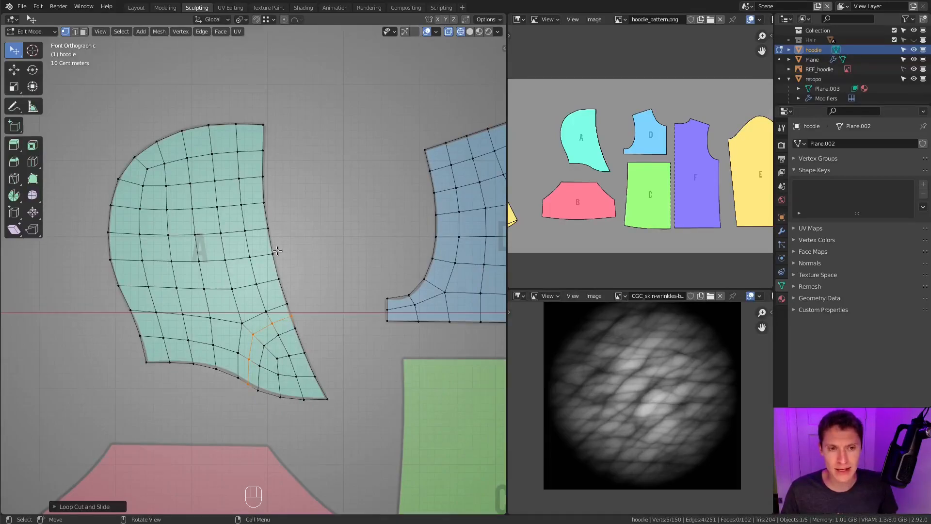
key(ctrl+r)
click(222, 288)
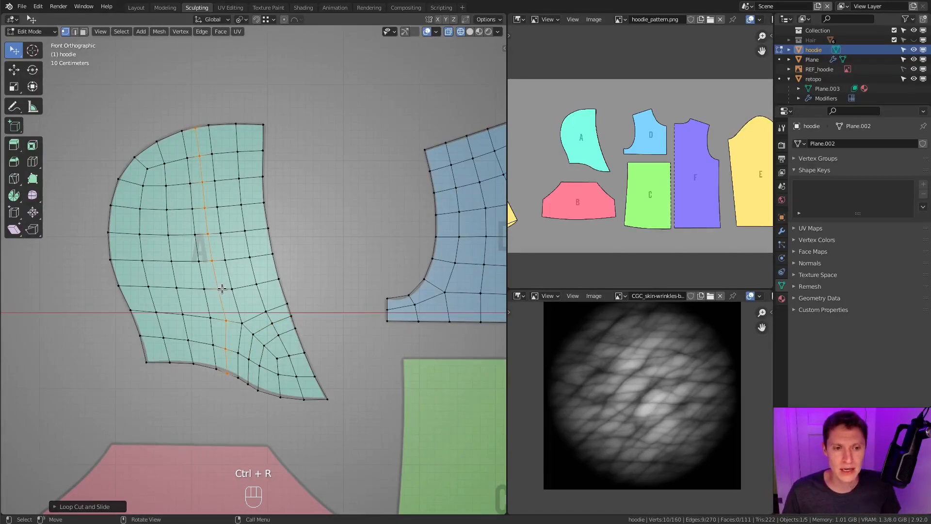
- Evenly space the vertices along piece A's right edge with LoopTools Space
click(226, 372)
shift+click(248, 384)
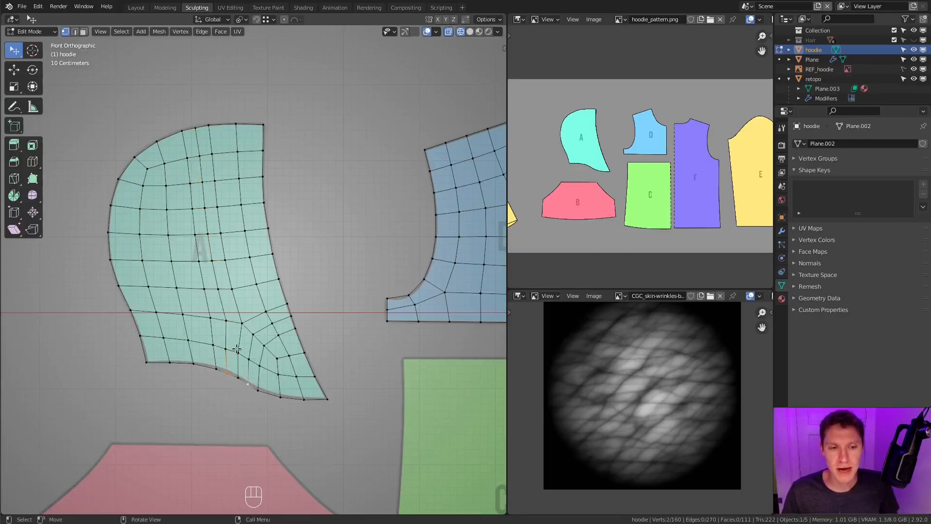
alt+click(276, 258)
right_click(324, 166)
mouse_move(326, 163)
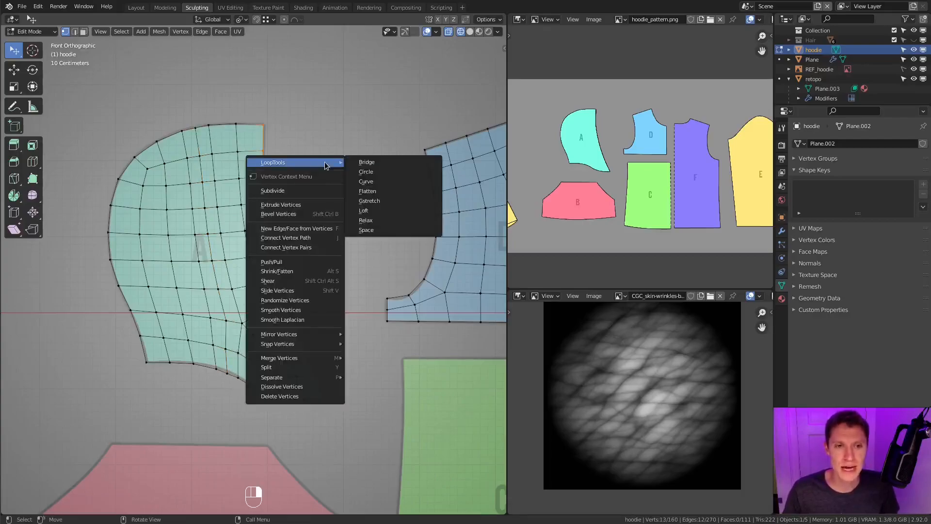
click(367, 232)
- Evenly space the vertices on piece A's curved top and left outline and on its bottom edge with LoopTools Space
alt+click(219, 126)
right_click(237, 122)
mouse_move(237, 120)
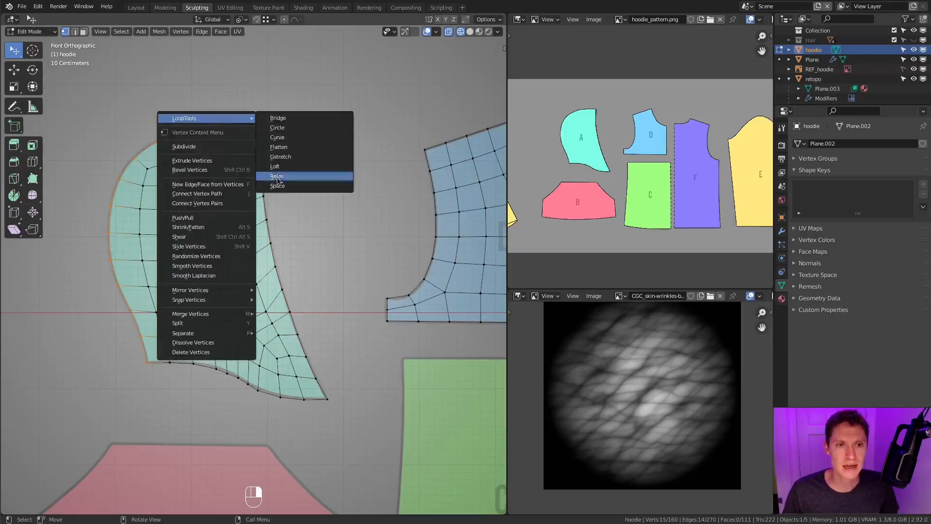
click(280, 187)
alt+click(179, 364)
right_click(296, 246)
mouse_move(298, 245)
click(341, 308)
- Smooth piece A's interior vertices repeatedly with Smooth Vertices, excluding its outline and the other pattern pieces
alt+shift+click(238, 123)
key(ctrl+i)
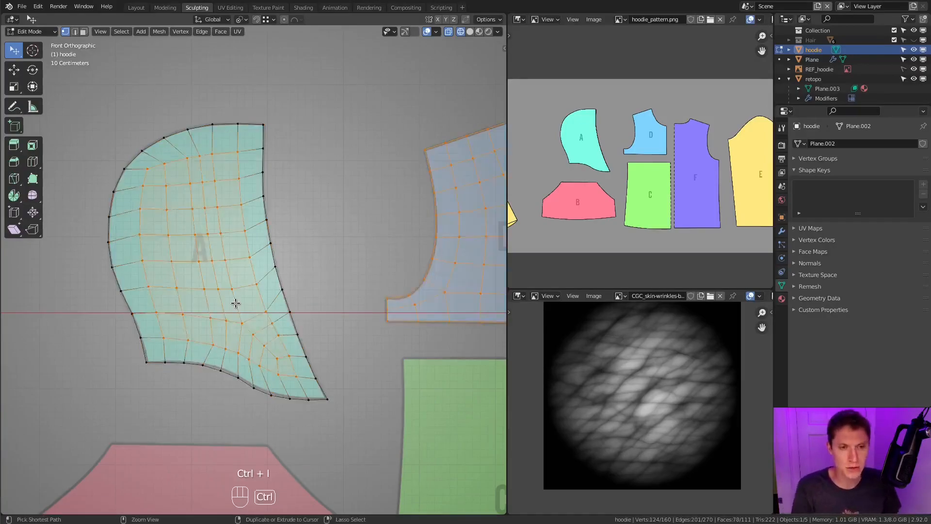
scroll(327, 283, down, 4)
key(b)
middle_drag(298, 132, 456, 311)
ctrl+middle_drag(318, 221, 310, 242)
click(181, 31)
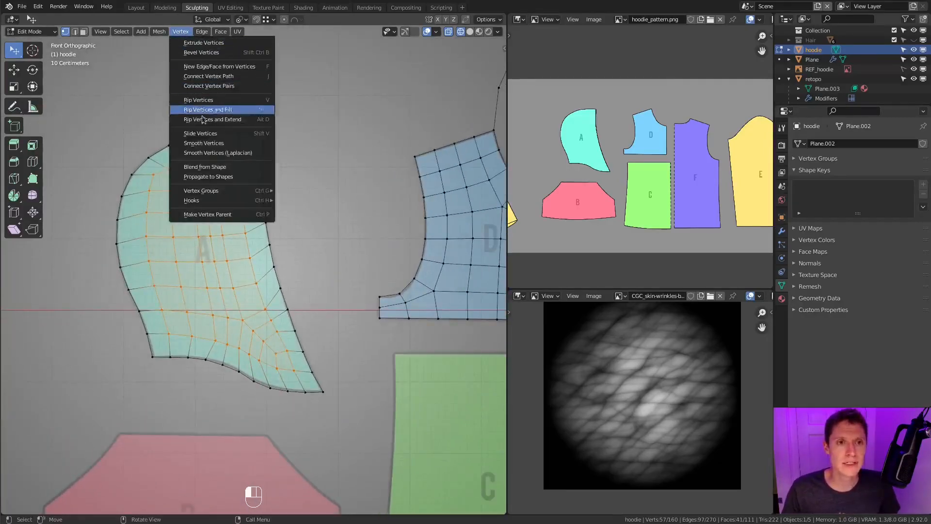
click(204, 143)
key(shift+r)
key(shift+r)
key(shift+r)
key(shift+r)
key(shift+r)
key(shift+r)
key(shift+r)
key(shift+r)
key(shift+r)
key(shift+r)
key(shift+r)
key(shift+r)
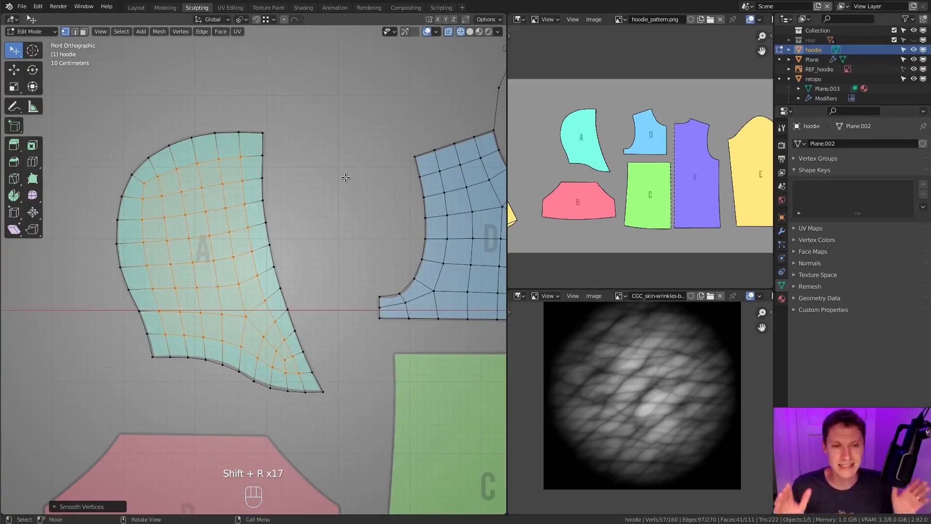
- Duplicate piece A's bottom edge loop and place the copy slightly below it along the Z axis
alt+click(247, 397)
key(shift+d)
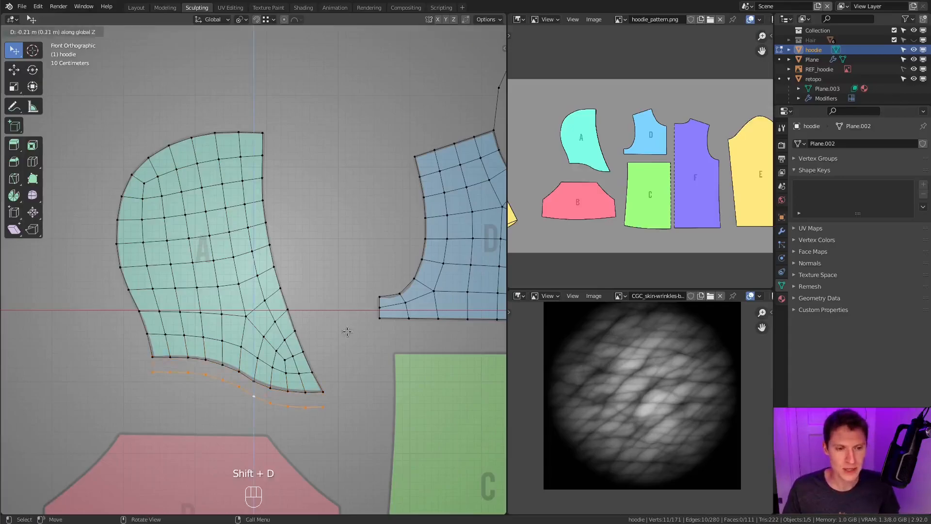
click(348, 333)
- Try to merge the end vertices of the duplicated curve with piece A's two lower corners, then undo the merges
click(154, 370)
shift+click(153, 357)
key(m)
click(180, 360)
click(323, 407)
shift+click(323, 392)
key(shift+r)
shift+middle_drag(444, 268, 252, 293)
shift+middle_drag(295, 243, 491, 185)
key(ctrl+z)
key(ctrl+z)
key(ctrl+z)
key(ctrl+z)
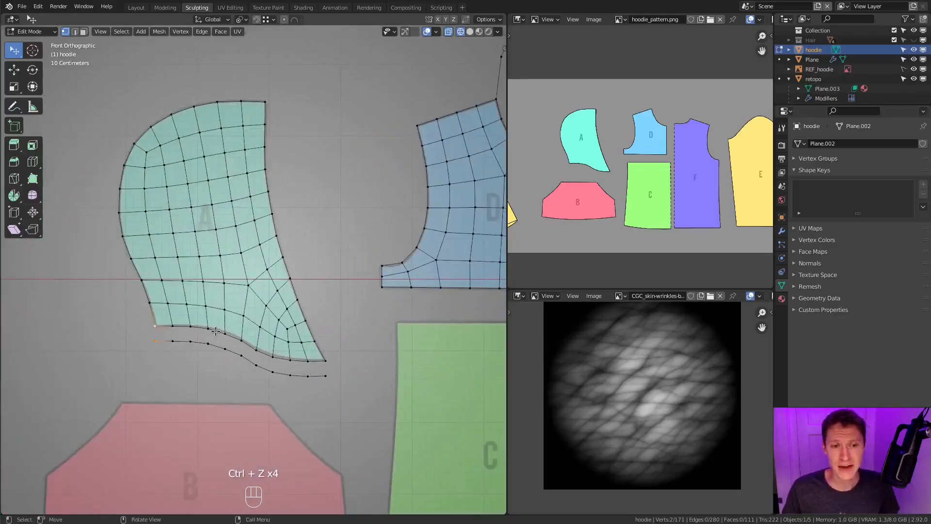
- Merge both end vertices of the duplicated curve with the corresponding corner vertices of piece A's bottom edge
alt+click(216, 331)
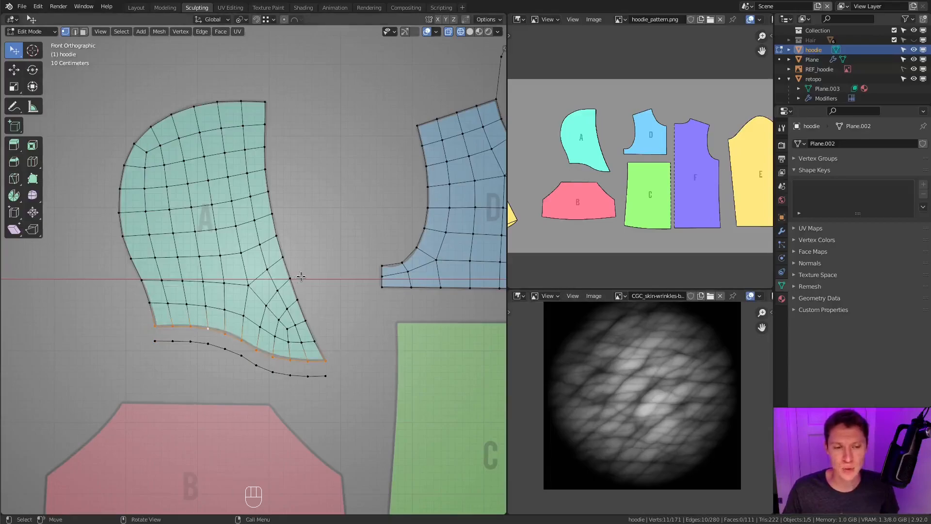
ctrl+click(155, 341)
ctrl+click(325, 376)
shift+click(160, 341)
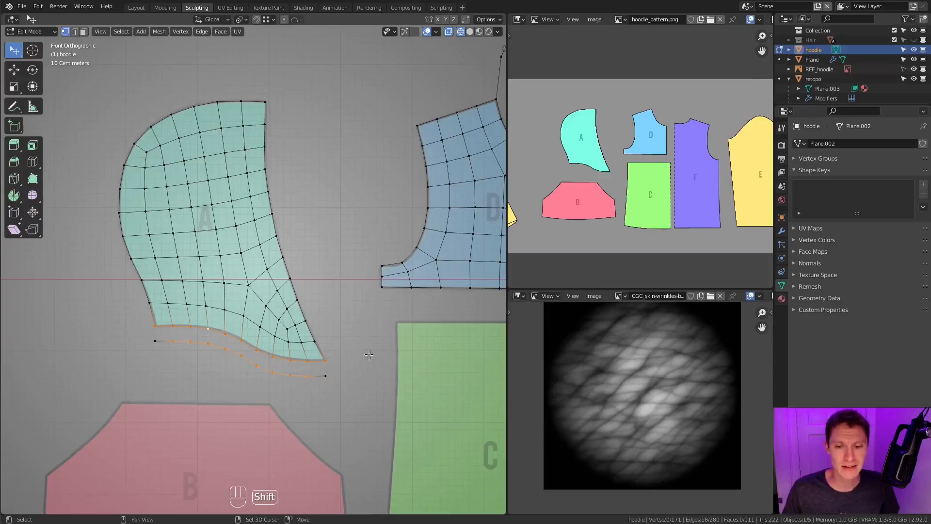
click(153, 340)
shift+click(154, 326)
key(m)
click(157, 331)
click(325, 375)
shift+click(325, 360)
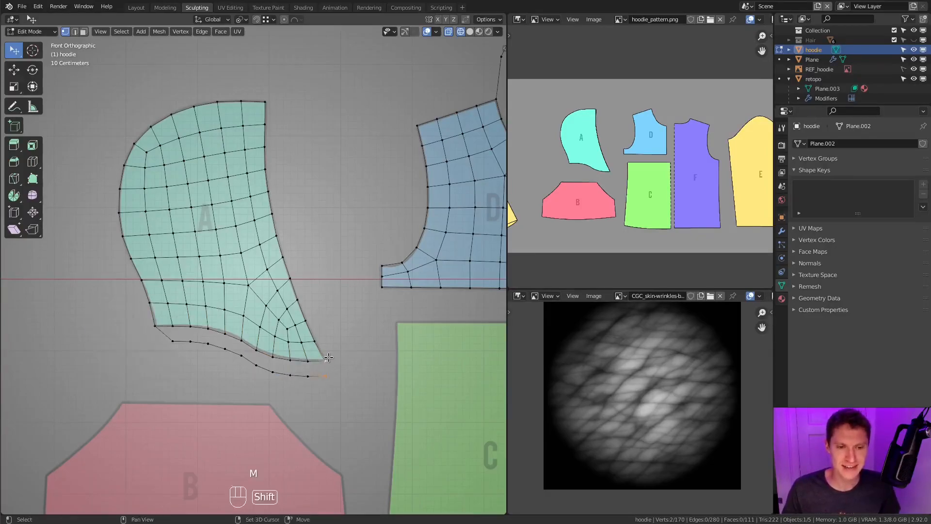
key(shift+r)
- Compare the neck-opening loop above piece D with the curve below piece A by selecting them, then clear the selection
shift+middle_drag(455, 155, 352, 156)
ctrl+middle_drag(353, 151, 388, 150)
shift+middle_drag(390, 148, 269, 214)
alt+click(242, 208)
alt+shift+click(248, 247)
shift+middle_drag(51, 410, 221, 349)
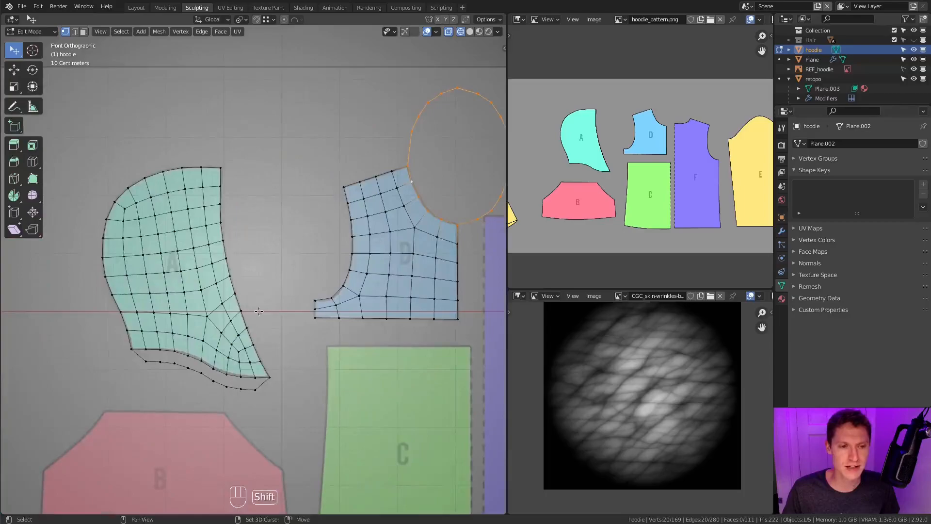
alt+shift+click(198, 370)
key(a)
key(a)
shift+middle_drag(456, 297, 270, 198)
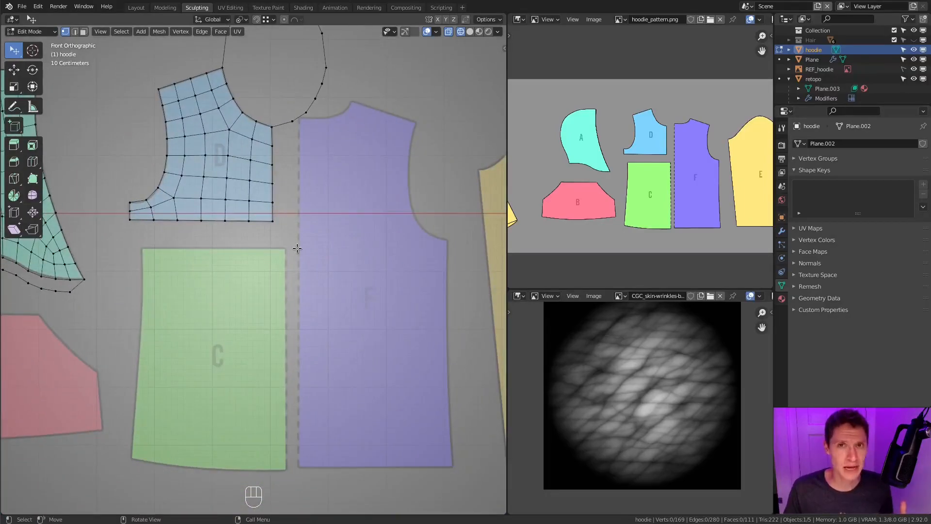
- Duplicate piece D's bottom edge onto the top edge of piece C so both seams share the same vertices
shift+middle_drag(274, 254, 309, 266)
alt+click(297, 232)
key(shift+d)
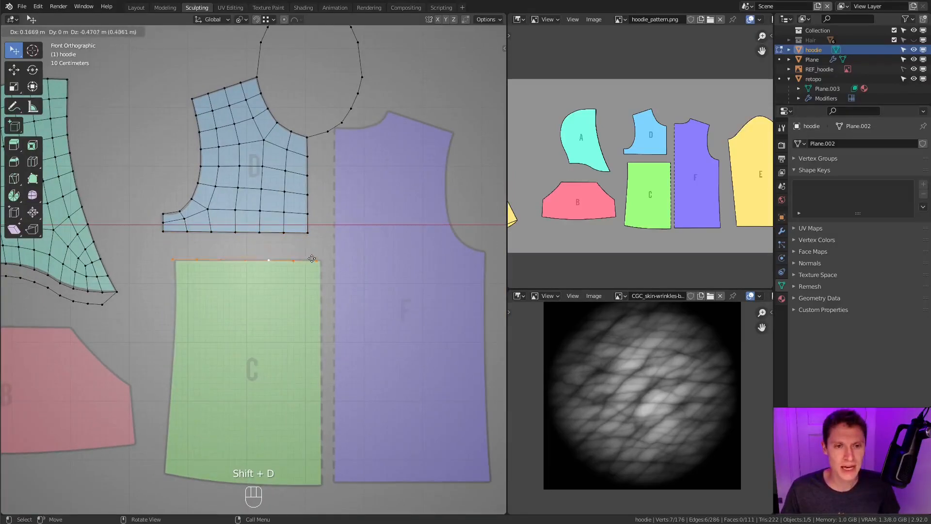
click(314, 258)
click(163, 231)
ctrl+click(307, 232)
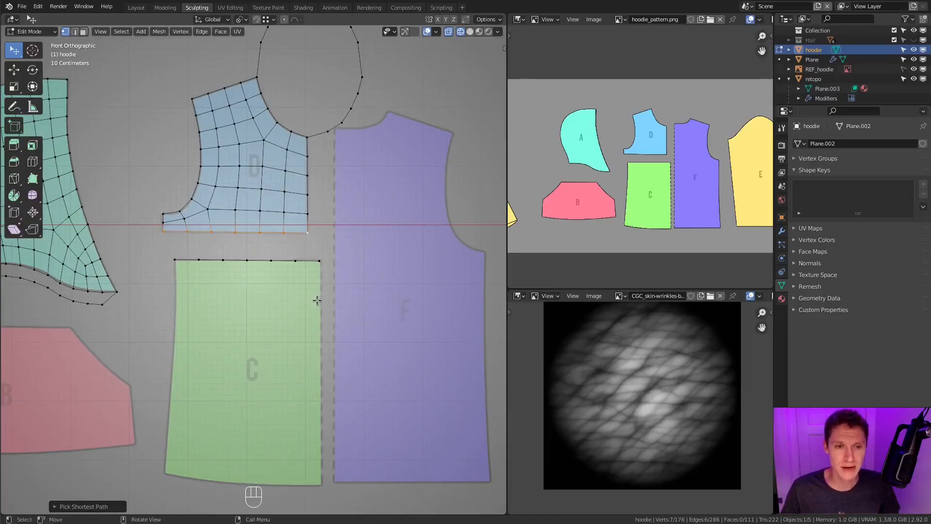
- Extrude piece C's top edge downward, then move, scale and rotate the new edge to fit the piece's sides
alt+click(259, 261)
key(e)
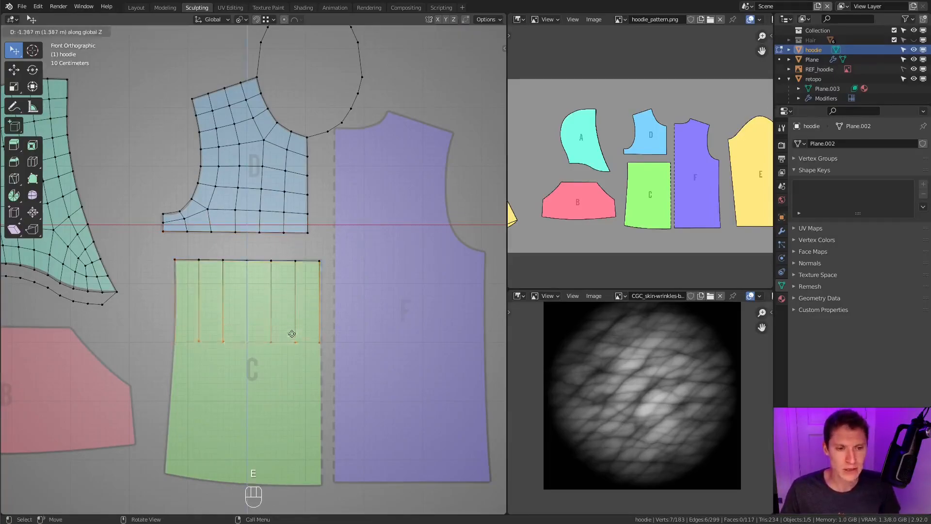
click(294, 357)
key(g)
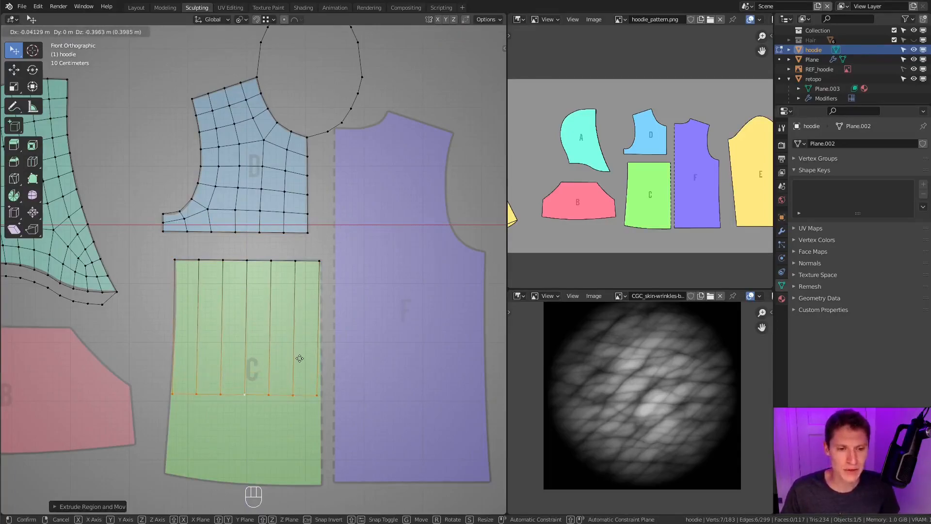
click(314, 363)
key(s)
click(314, 358)
key(g)
click(240, 350)
key(r)
click(335, 334)
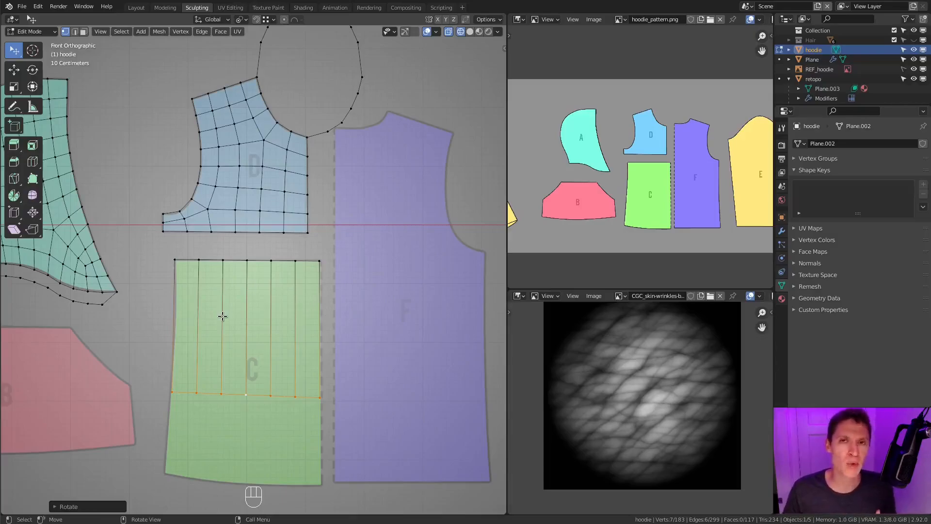
- Reposition piece C's extruded edge about two thirds of the way down, scaling and rotating it to match the pattern's sides
key(g)
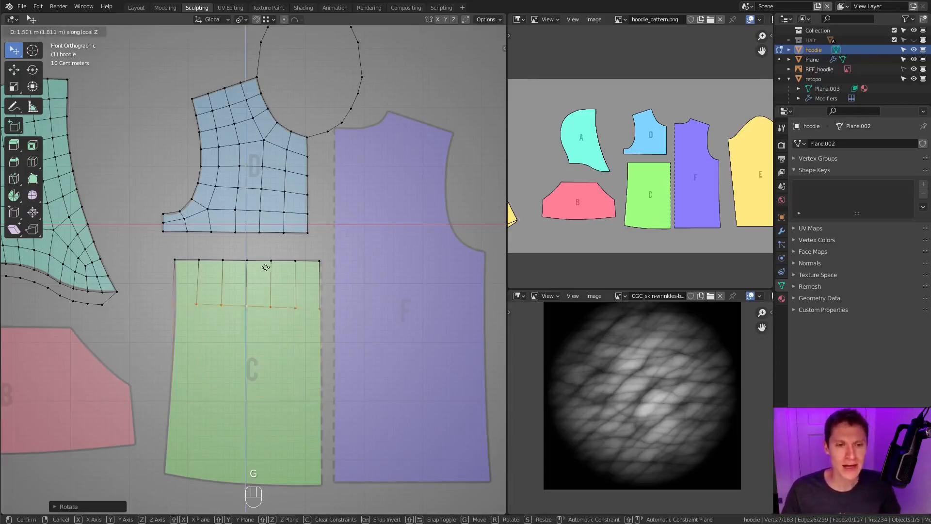
click(266, 263)
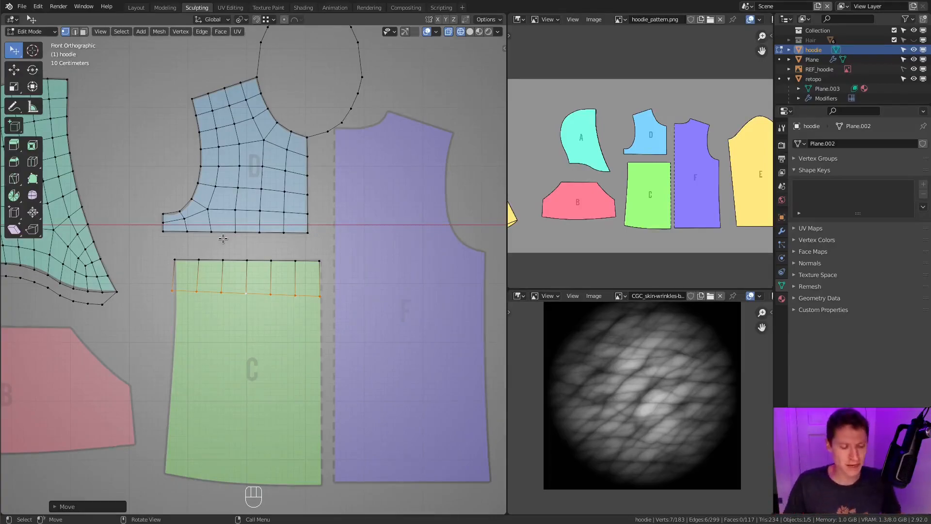
key(g)
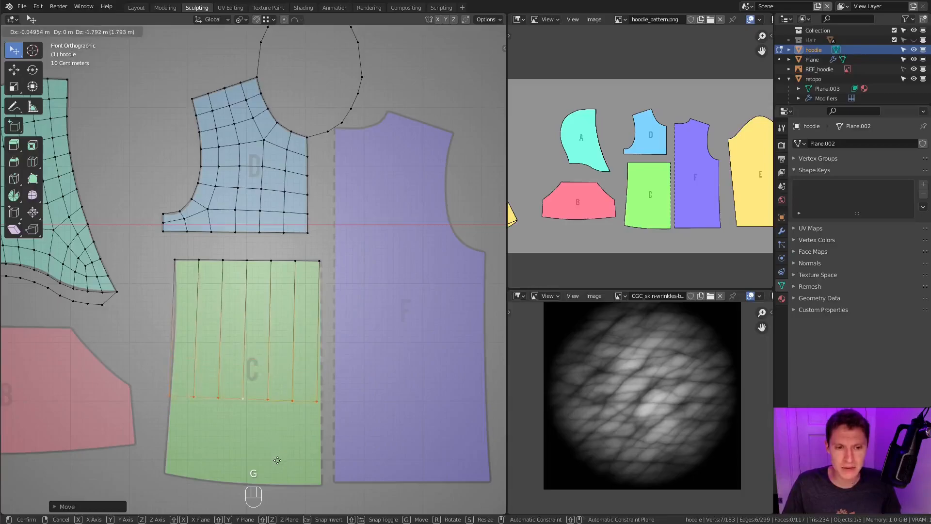
click(286, 425)
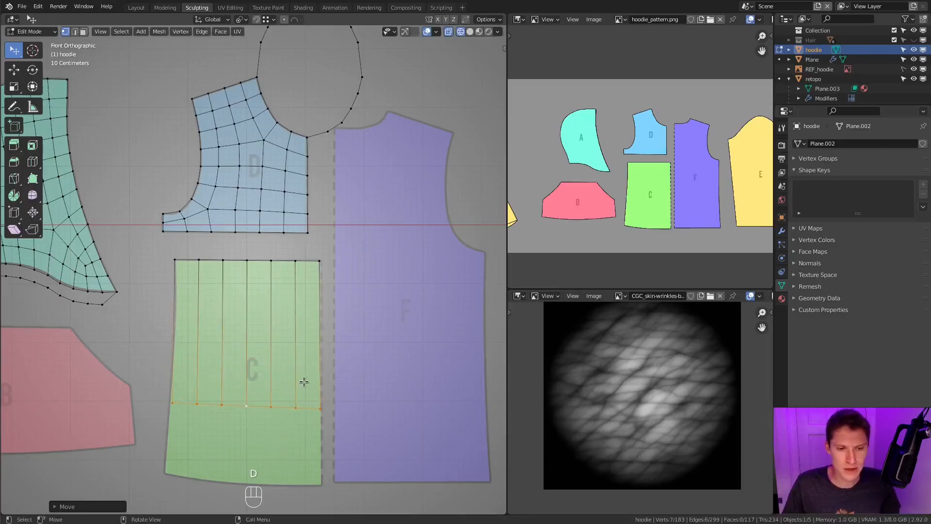
key(s)
click(319, 377)
key(r)
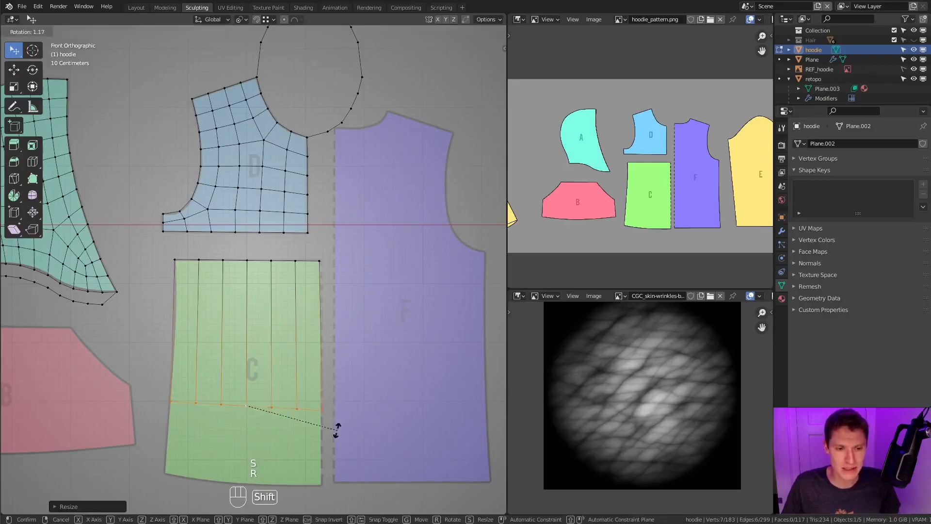
click(336, 429)
- Add five evenly spaced horizontal loop cuts across piece C's mesh without sliding them
key(ctrl+r)
scroll(240, 351, up, 2)
scroll(239, 324, up, 2)
click(239, 324)
right_click(239, 322)
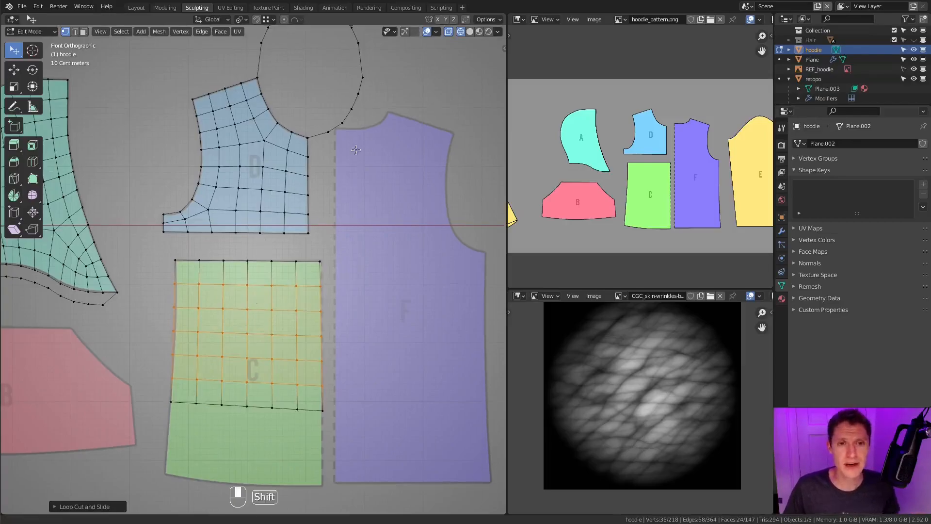
- Duplicate piece D's mesh without the neck-opening curve and place the copy over the upper part of piece F
shift+middle_drag(357, 141, 353, 197)
key(a)
key(a)
key(l)
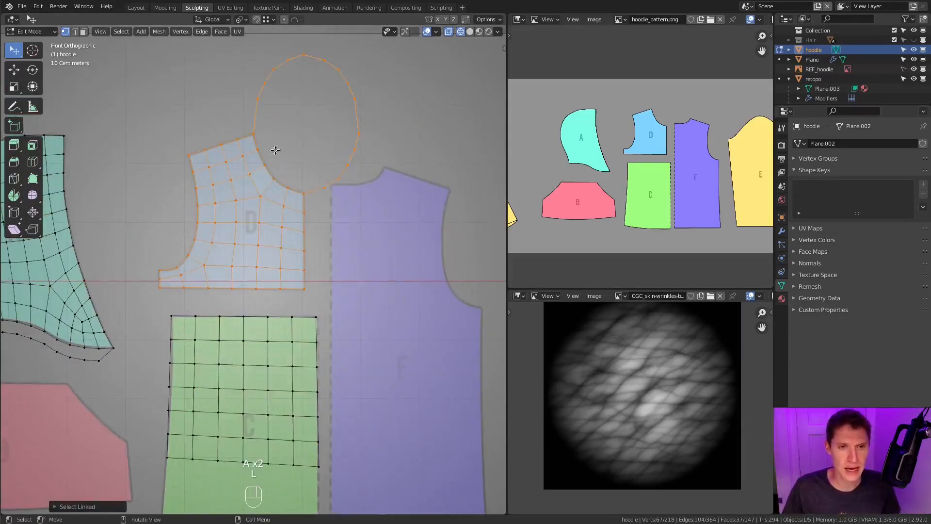
key(b)
middle_drag(235, 48, 380, 210)
key(b)
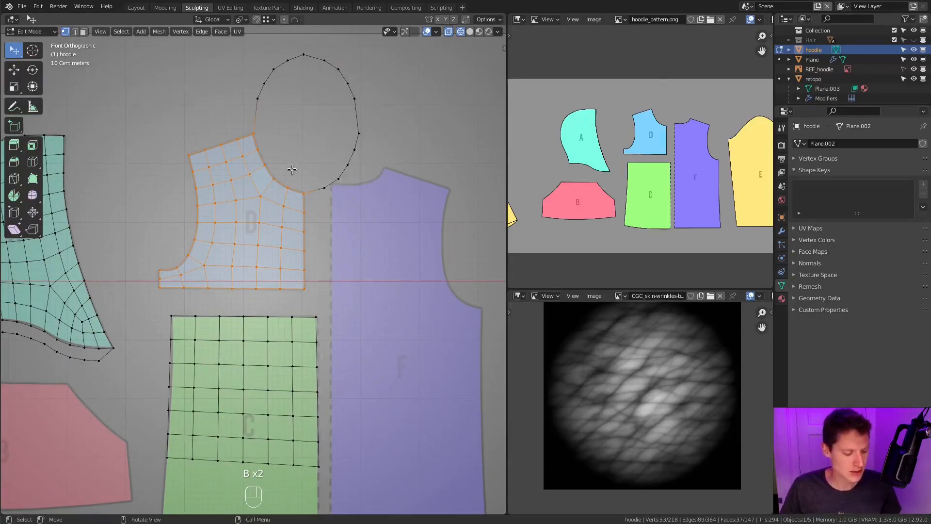
key(shift+d)
click(432, 192)
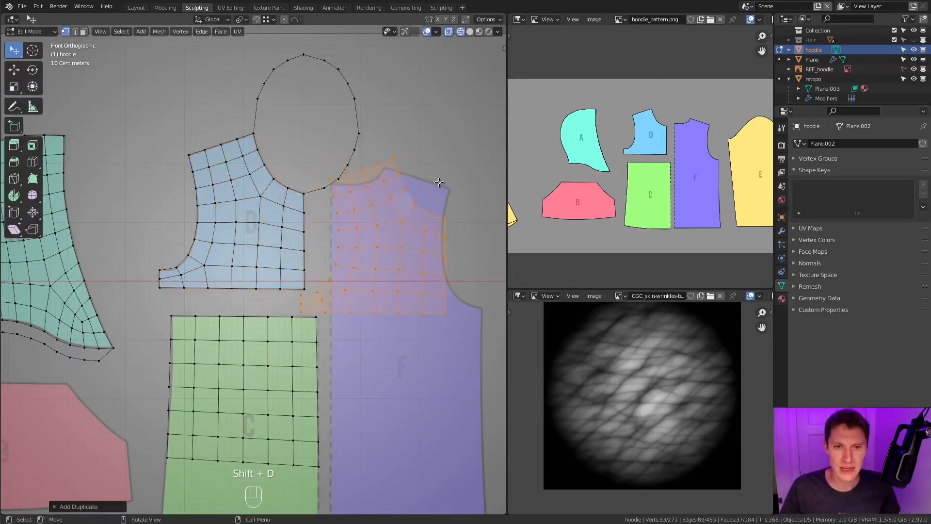
- Mirror the copied mesh by scaling it -1 along X and align it with piece F's shoulder and armhole
shift+middle_drag(423, 164, 400, 165)
text(sx-1)
key(Return)
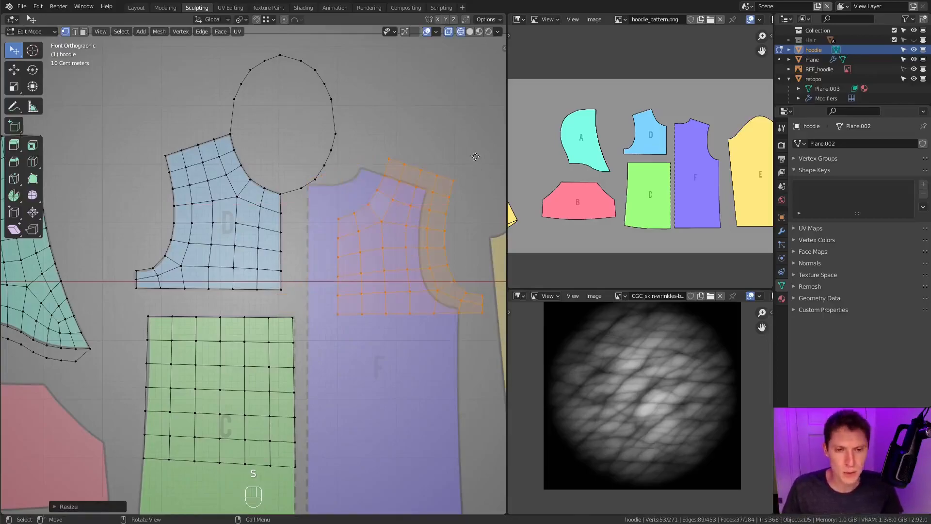
key(g)
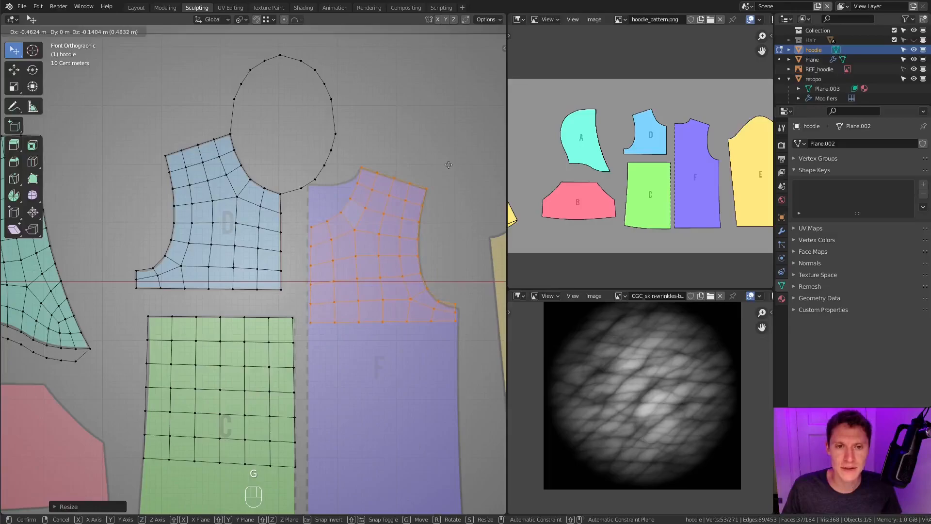
click(448, 165)
scroll(330, 221, up, 5)
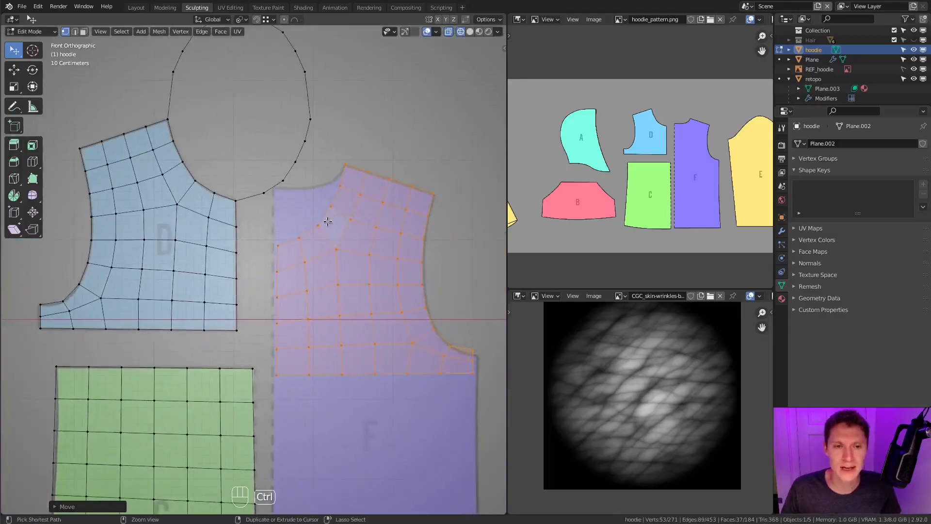
- Move the copied mesh's neckline vertices up one by one onto piece F's higher neckline curve
click(275, 241)
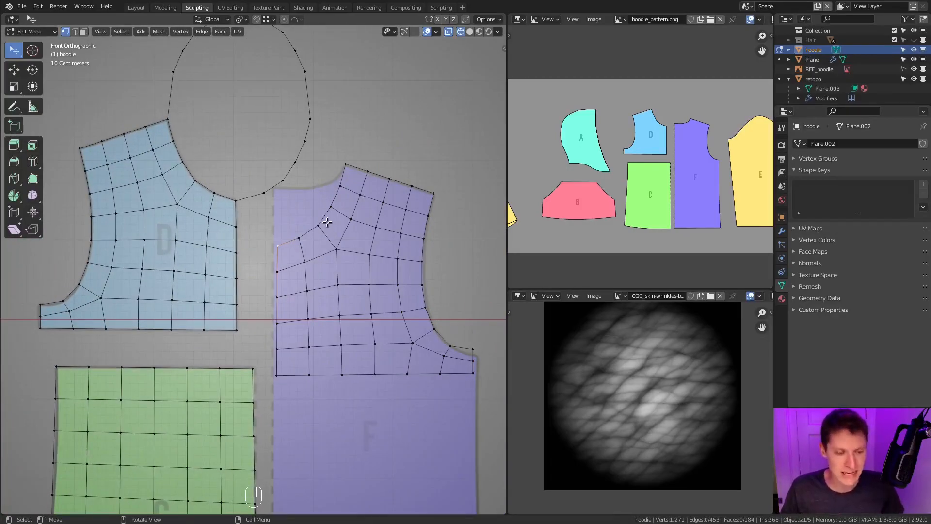
key(g)
click(322, 163)
click(305, 220)
key(g)
key(g)
key(g)
key(g)
key(g)
key(g)
click(323, 179)
click(321, 183)
key(g)
click(317, 183)
click(328, 177)
key(g)
click(327, 175)
- Move the vertices below the armhole onto the upper end of piece F's outer side edge
click(472, 344)
shift+click(474, 376)
shift+click(474, 363)
key(g)
click(478, 372)
- Lower the remaining bottom-row vertices of piece F's mesh to line up with its outer lower corner
click(440, 374)
ctrl+click(277, 375)
key(g)
key(y)
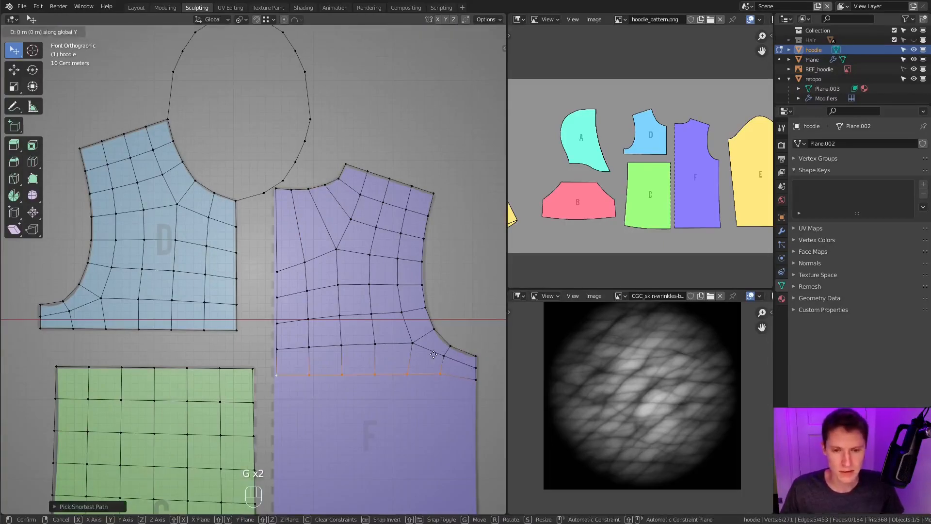
click(430, 346)
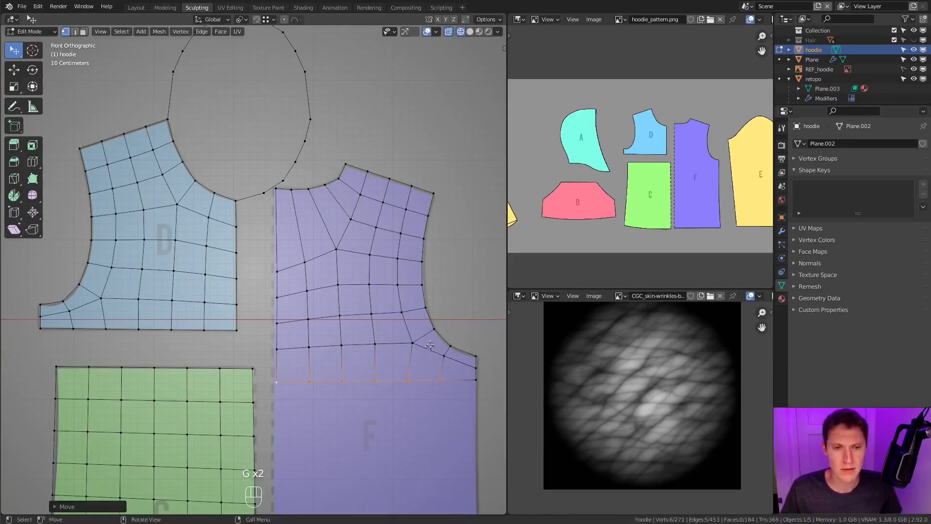
- Evenly space the vertices along piece F's center edge, armhole and bottom edge with LoopTools Space
alt+click(285, 218)
right_click(354, 202)
mouse_move(355, 202)
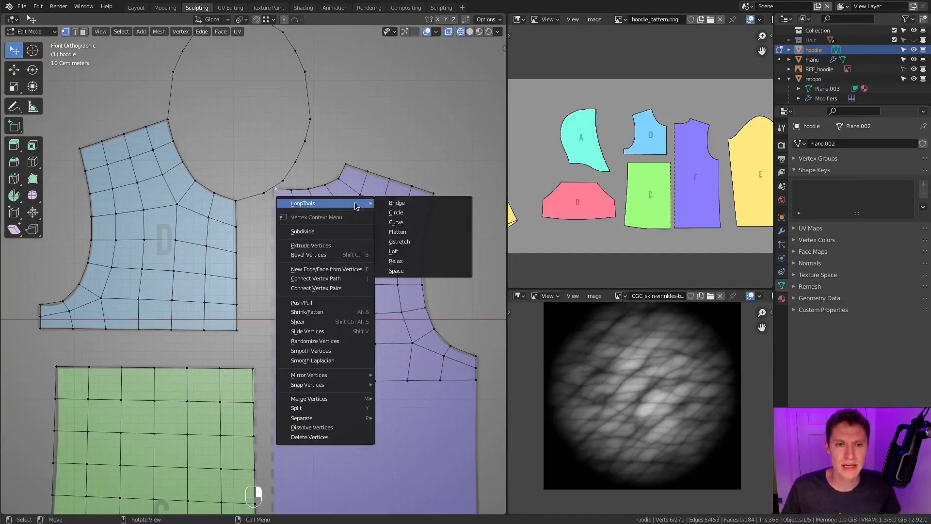
click(400, 273)
alt+click(431, 209)
key(shift+r)
key(shift+r)
alt+click(466, 378)
key(shift+r)
- Select piece F's interior vertices by inverting its border selection and deselecting the meshes of the other pattern pieces
alt+shift+click(432, 333)
alt+shift+click(281, 213)
alt+shift+click(295, 184)
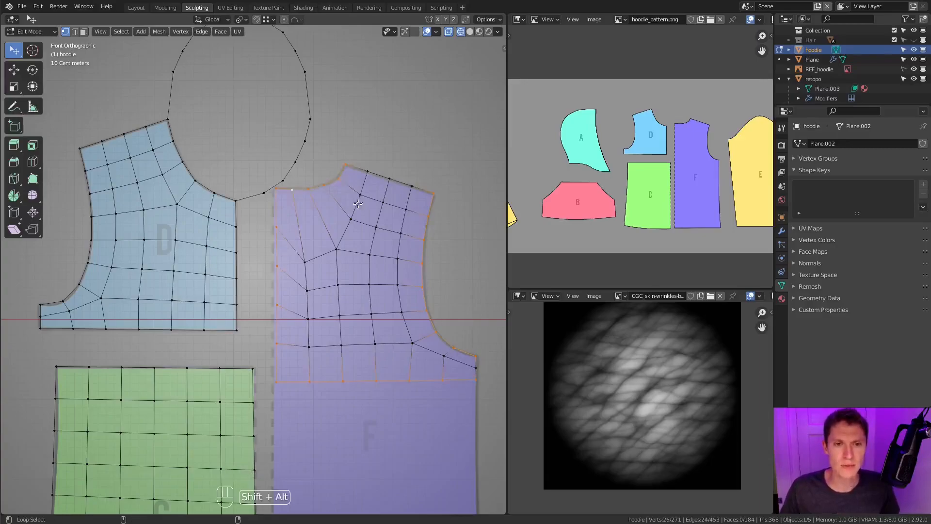
ctrl+middle_drag(348, 194, 442, 247)
key(ctrl+i)
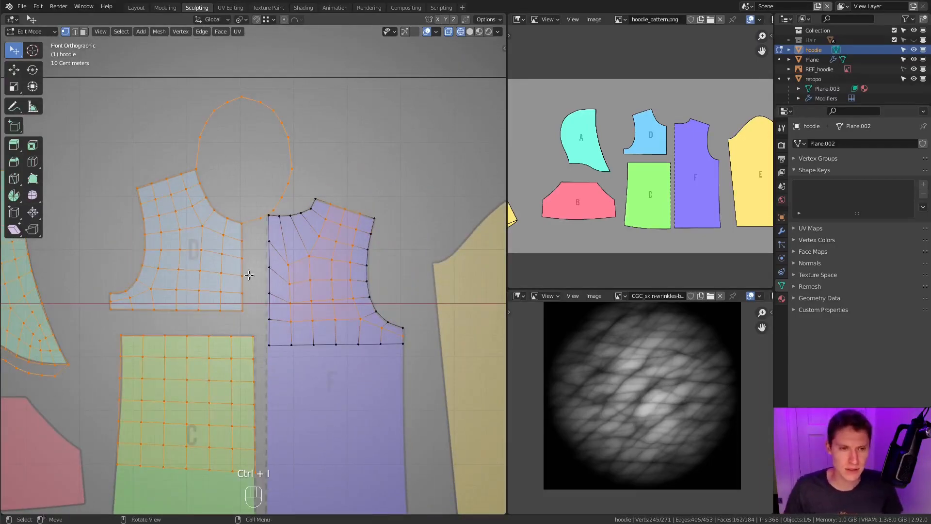
key(shift+l)
key(shift+l)
key(shift+l)
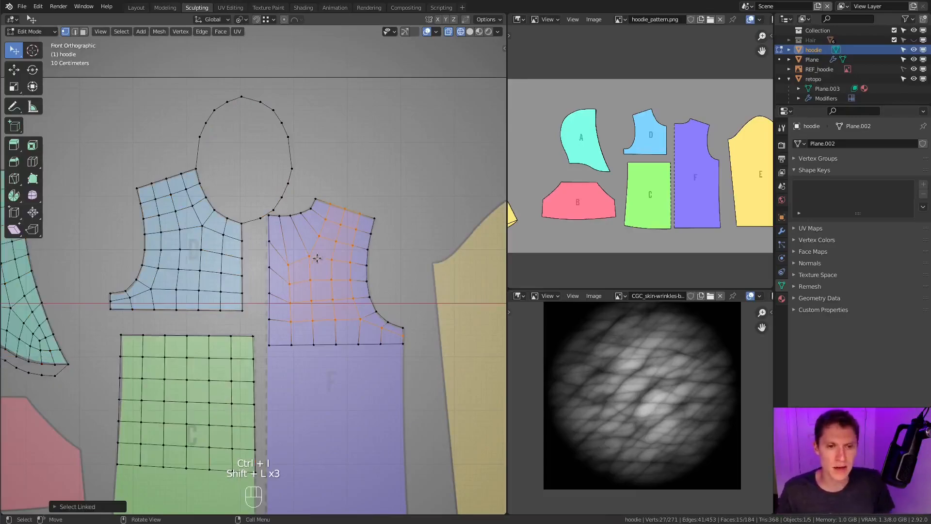
- Apply Smooth Vertices repeatedly to the selected interior of piece F's mesh, undoing the last two operations
click(181, 31)
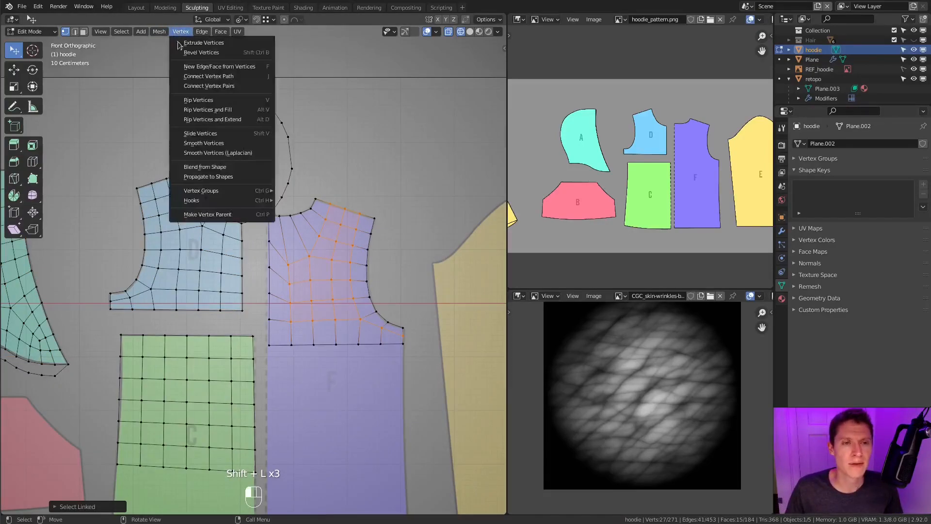
click(199, 145)
key(shift+r)
key(shift+r)
key(shift+r)
key(shift+r)
key(shift+r)
key(shift+r)
key(shift+r)
key(shift+r)
key(shift+r)
key(shift+r)
key(shift+r)
key(shift+r)
key(shift+r)
key(shift+r)
key(shift+r)
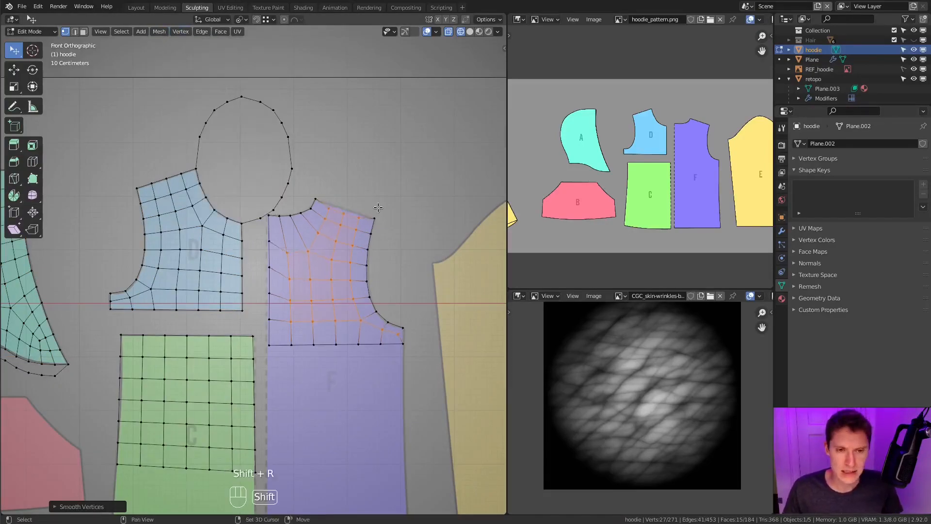
key(shift+r)
key(shift+r)
key(shift+r)
key(shift+r)
key(shift+r)
key(shift+r)
key(ctrl+z)
key(ctrl+z)
- Move the displaced shoulder vertices back onto piece F's shoulder line and space them evenly
scroll(385, 191, up, 1)
shift+middle_drag(389, 186, 318, 180)
click(313, 185)
key(g)
click(331, 167)
key(g)
click(353, 160)
key(g)
click(378, 172)
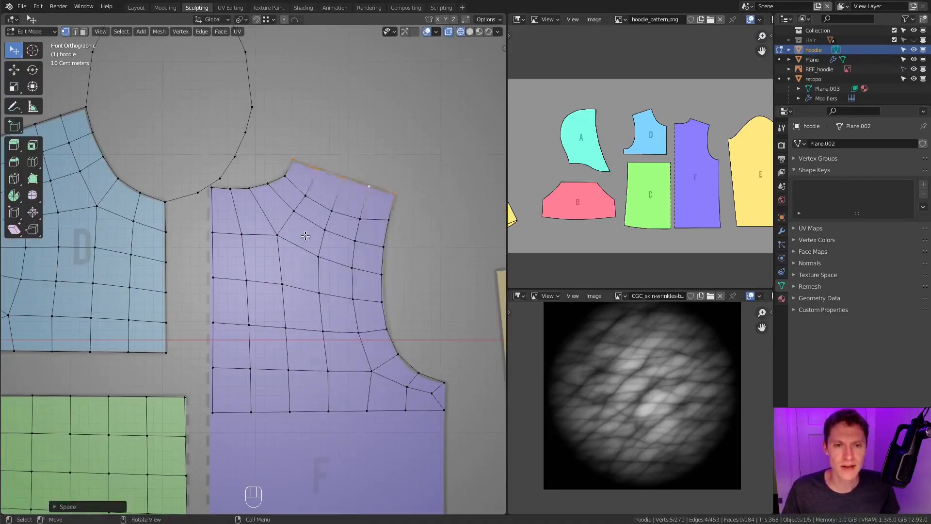
- Nudge the vertex on the lower armhole curve outward onto piece F's outline and select the mesh's border loops
scroll(254, 270, down, 2)
alt+shift+click(444, 394)
click(371, 349)
key(g)
click(379, 350)
alt+shift+click(364, 360)
alt+shift+click(353, 331)
alt+shift+click(302, 203)
alt+shift+click(255, 214)
alt+shift+click(228, 229)
shift+click(379, 350)
- Compare the length of a segment on piece F's center edge with a segment on its shoulder edge
ctrl+middle_drag(369, 227, 370, 260)
shift+middle_drag(300, 202, 296, 264)
click(222, 220)
shift+click(225, 280)
shift+middle_drag(230, 289, 225, 246)
click(314, 132)
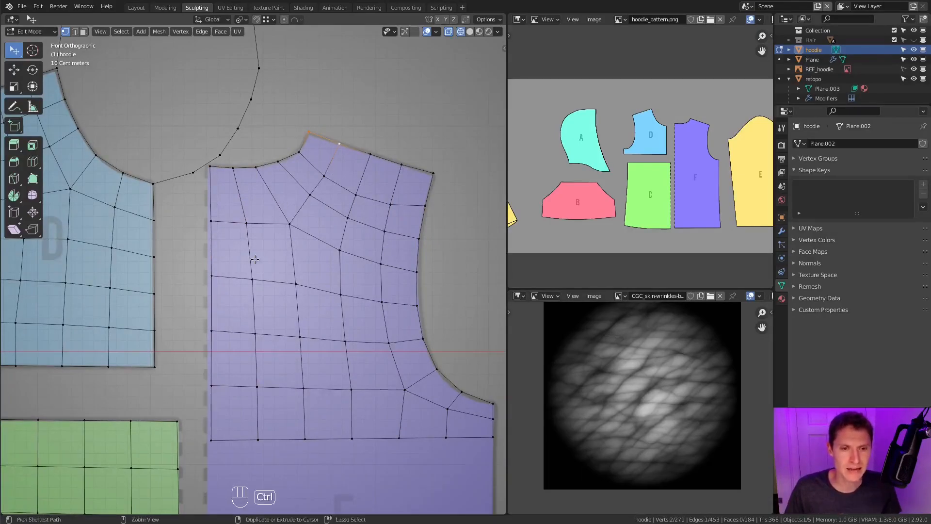
- Move three middle vertices of piece F's center edge and the inner vertices beside them slightly down to widen the row above
ctrl+middle_drag(257, 216, 262, 235)
click(214, 275)
ctrl+click(219, 366)
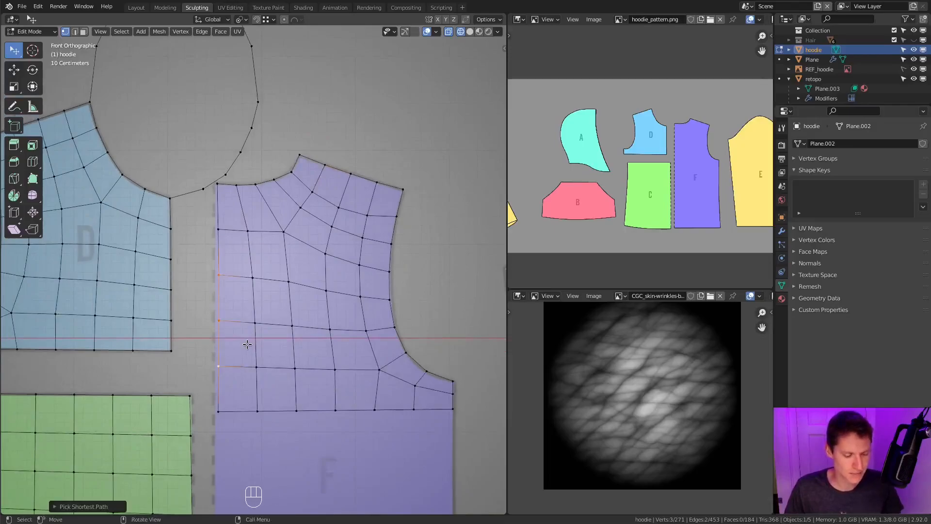
key(g)
click(249, 356)
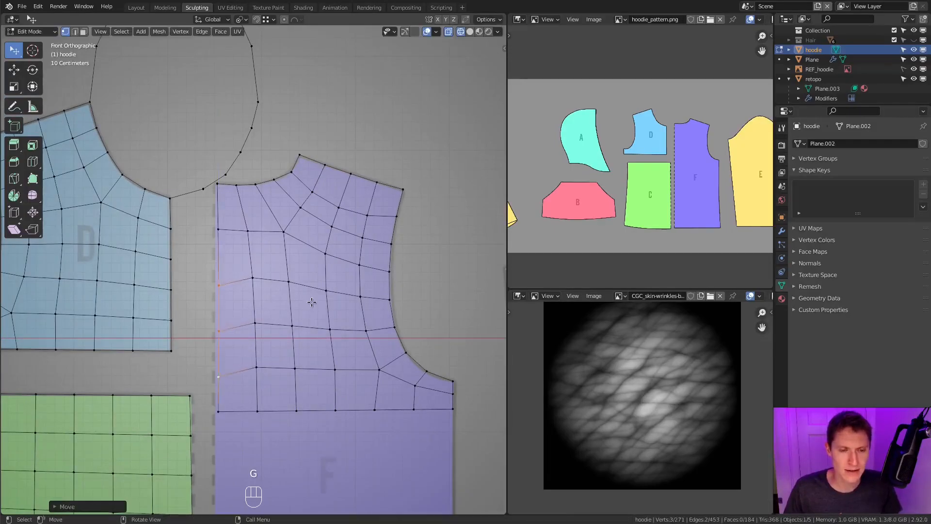
click(266, 284)
key(g)
click(285, 294)
- Knife a new edge row from piece F's center edge to the inner pole vertex and add a loop cut above it
key(k)
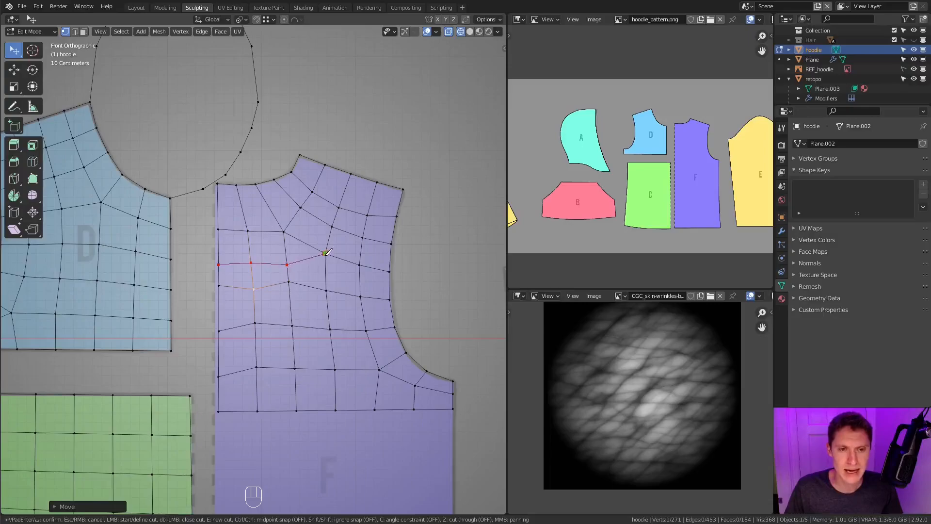
key(Return)
key(ctrl+r)
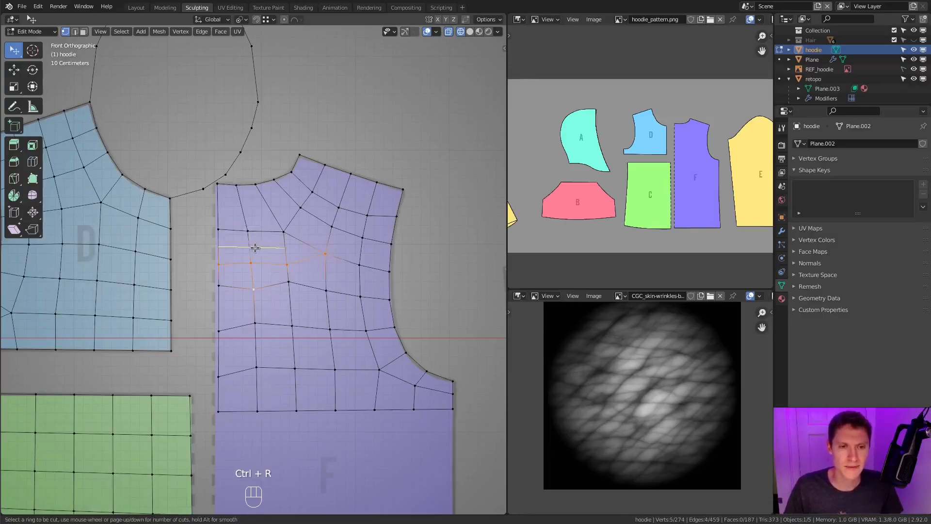
click(254, 246)
- Select piece F's full center edge from neckline to bottom row and space its vertices evenly with LoopTools Space
click(218, 183)
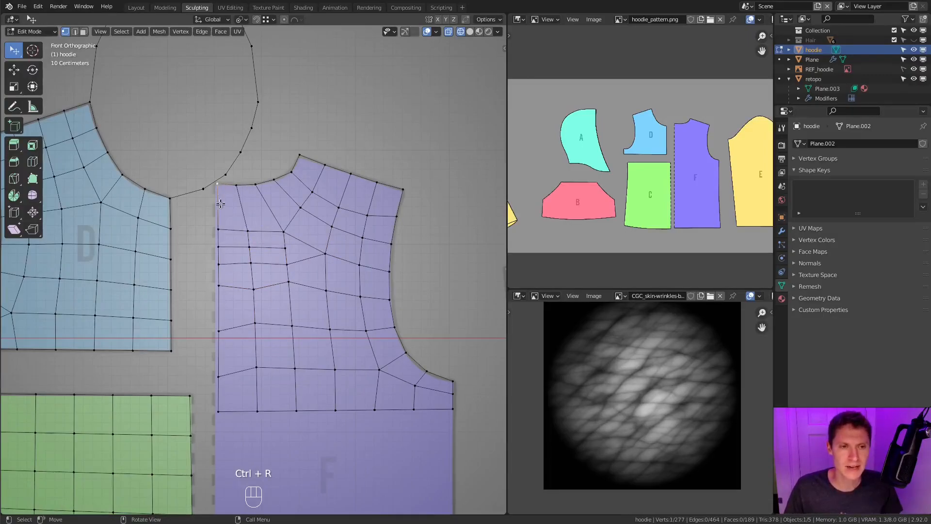
ctrl+click(218, 411)
right_click(261, 231)
mouse_move(261, 230)
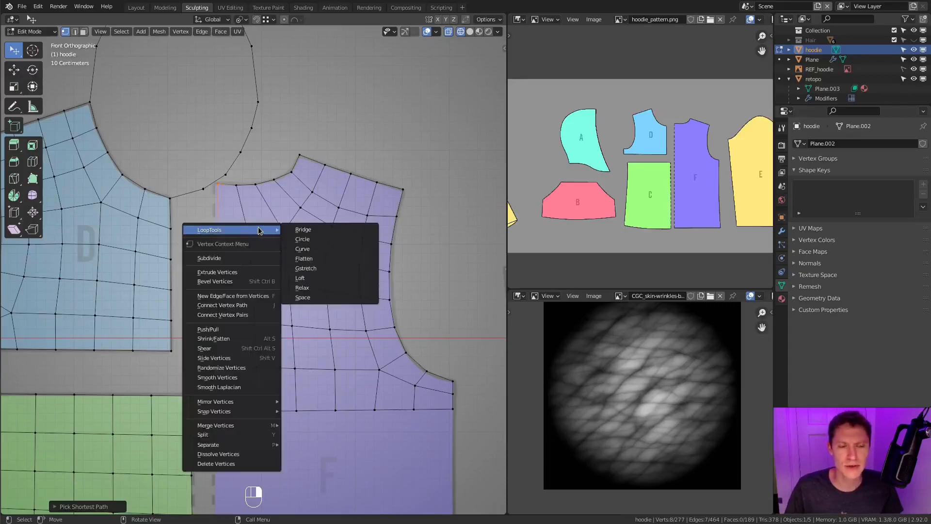
click(303, 297)
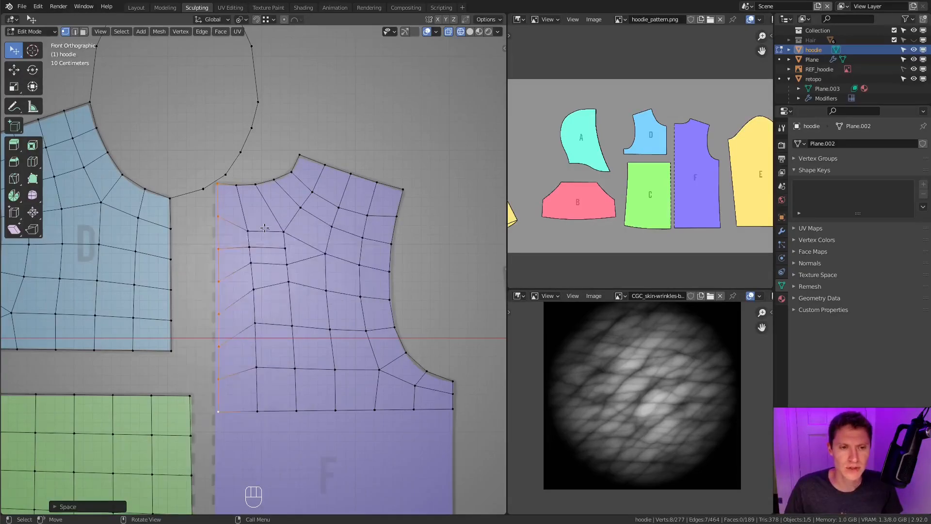
- Apply LoopTools Space to piece F's neckline, shoulder, armhole and bottom edges in turn
alt+click(293, 167)
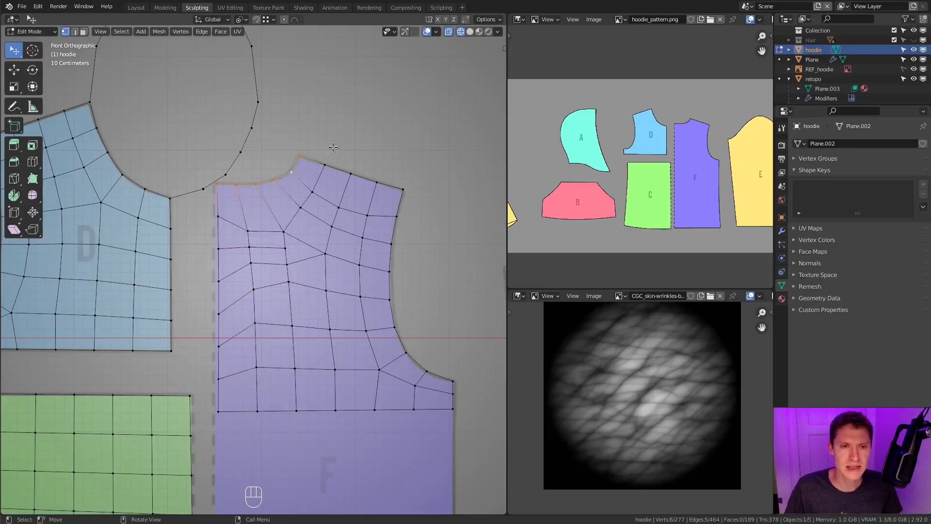
right_click(334, 147)
mouse_move(334, 147)
click(384, 218)
alt+click(400, 195)
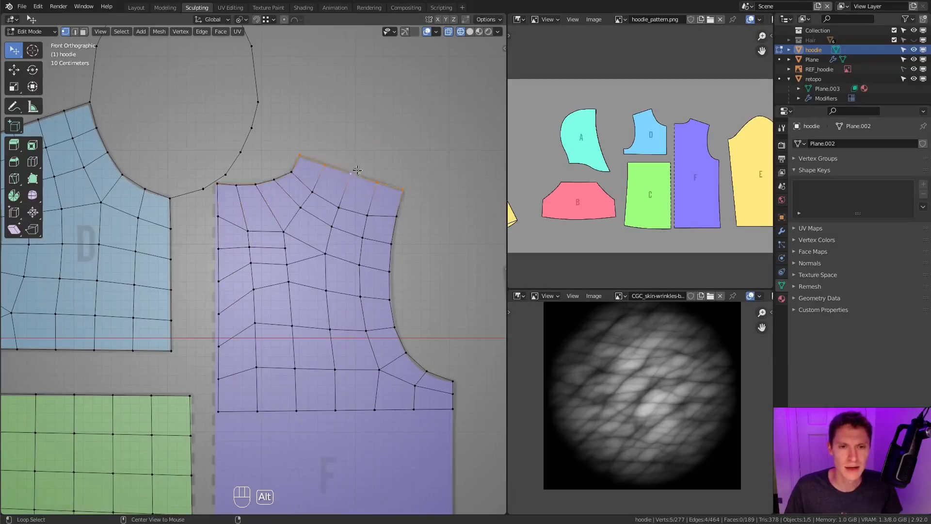
key(shift+r)
alt+click(400, 214)
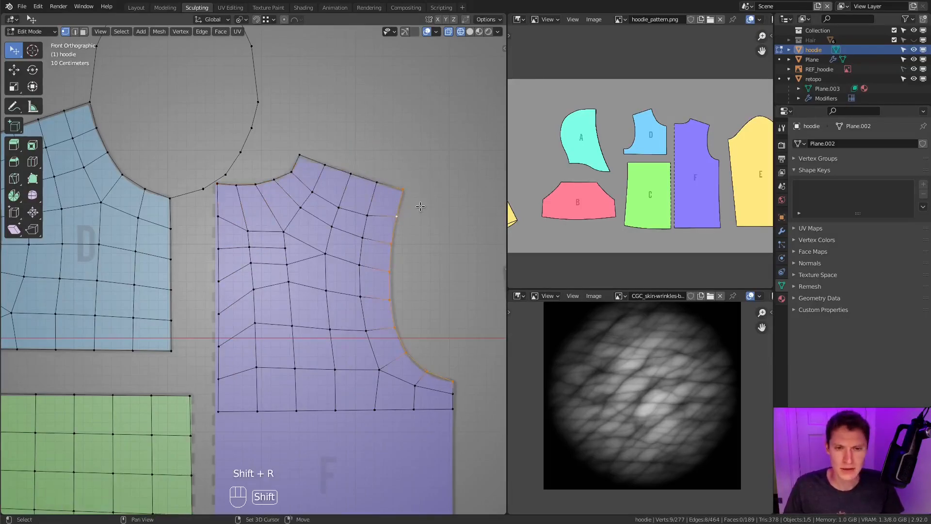
key(shift+r)
alt+click(396, 408)
key(shift+r)
- Select all of piece F's border loops, invert the selection and drop the other pieces so only its inner vertices remain selected
alt+shift+click(410, 348)
alt+shift+click(224, 327)
alt+shift+click(257, 185)
alt+shift+click(308, 159)
key(ctrl+i)
scroll(458, 391, down, 4)
key(shift+l)
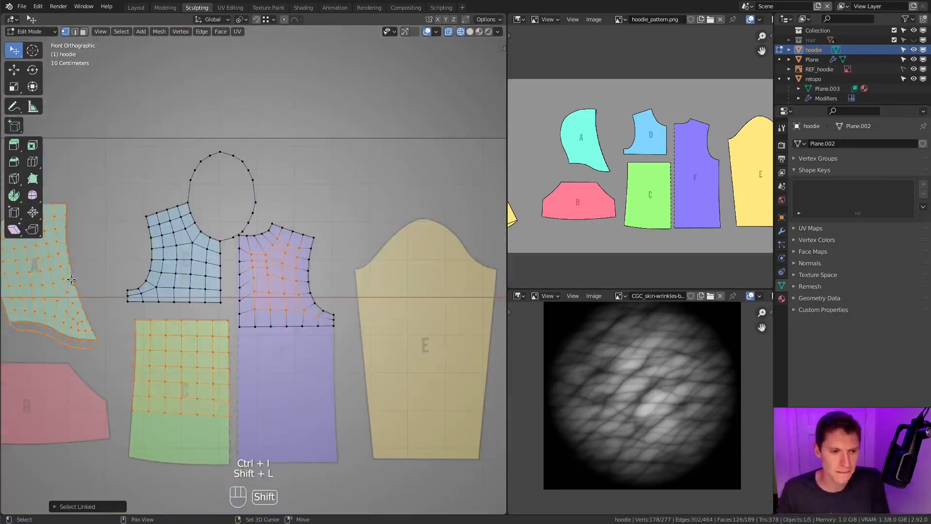
key(shift+l)
key(shift+l)
- Relax piece F's inner vertices with repeated Smooth Vertices passes and adjust the pole vertex below the neckline
scroll(346, 212, up, 1)
ctrl+middle_drag(345, 213, 343, 160)
click(180, 32)
click(198, 144)
key(shift+r)
key(shift+r)
key(shift+r)
key(shift+r)
key(shift+r)
key(shift+r)
key(shift+r)
key(shift+r)
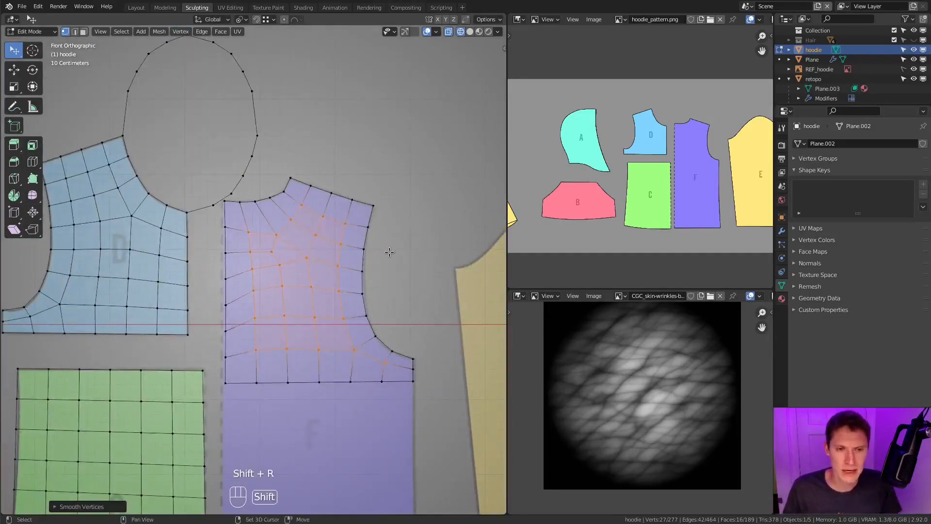
key(shift+r)
key(shift+r)
key(shift+r)
key(shift+r)
key(shift+r)
key(shift+r)
key(shift+r)
key(shift+r)
key(shift+r)
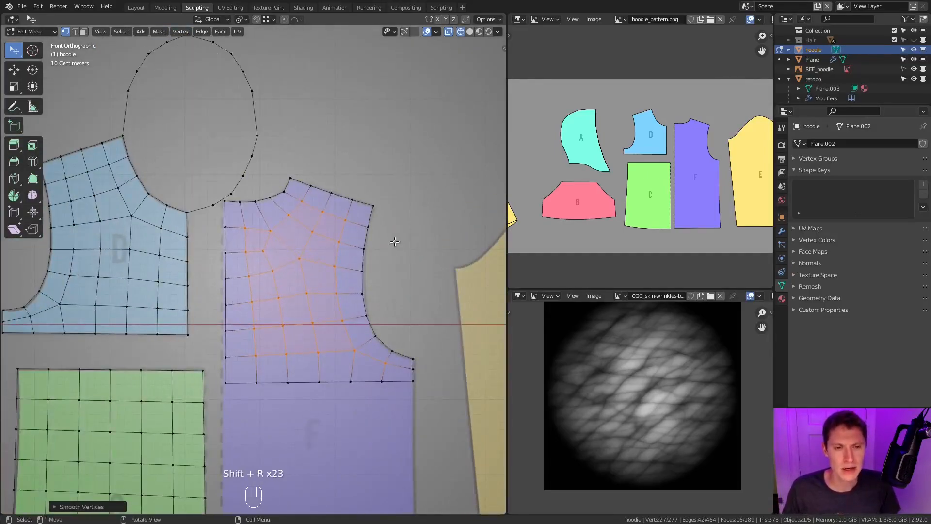
key(a)
key(a)
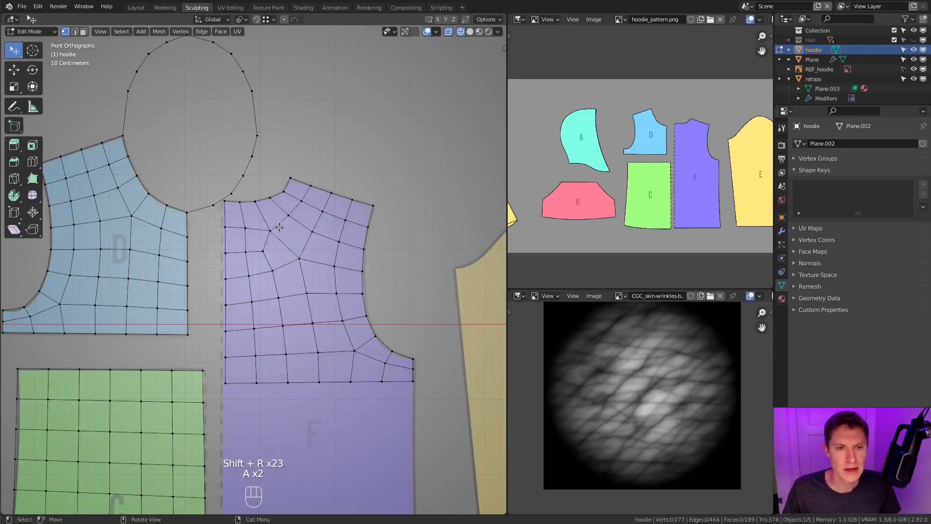
ctrl+middle_drag(338, 216, 338, 232)
drag(274, 225, 272, 225)
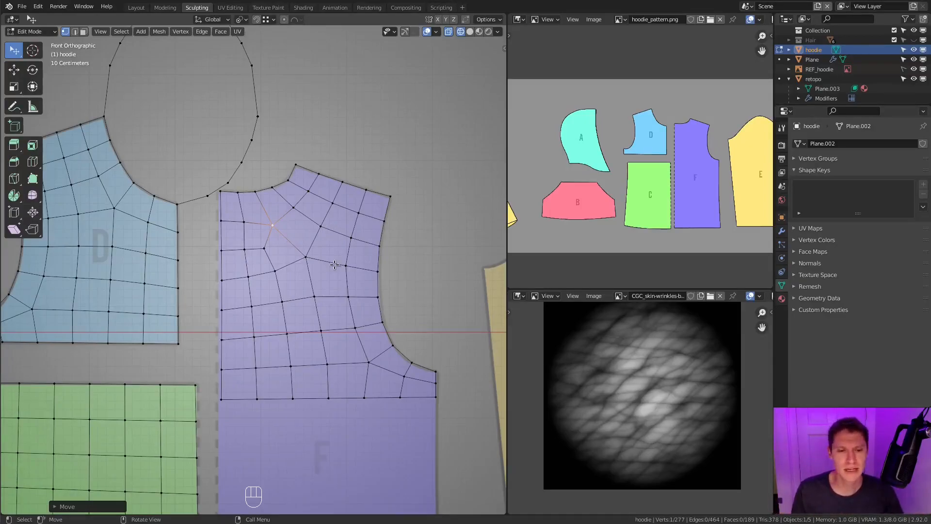
- Duplicate piece F's armhole edge loop and offset the copy about 0.24 m along X toward the sleeve
scroll(333, 266, down, 4)
ctrl+middle_drag(323, 279, 338, 258)
shift+middle_drag(422, 214, 258, 229)
alt+click(251, 201)
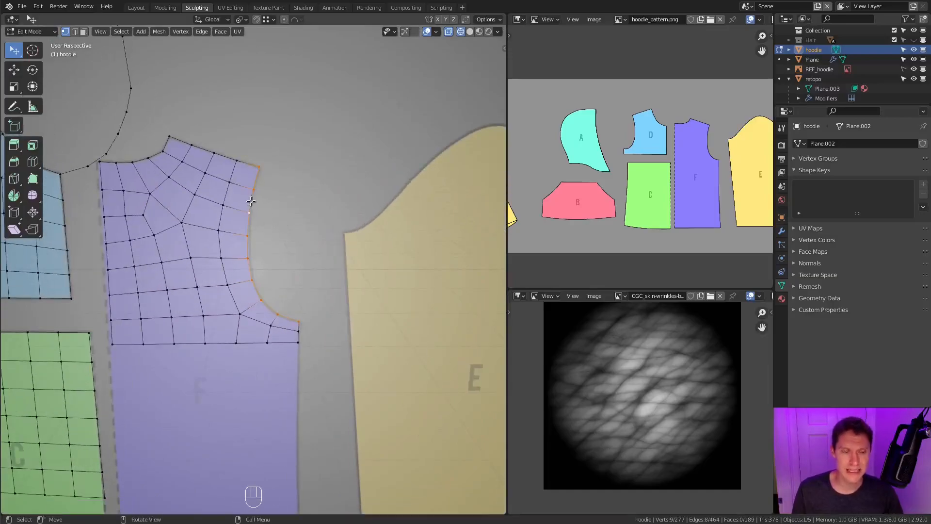
key(shift+d)
key(x)
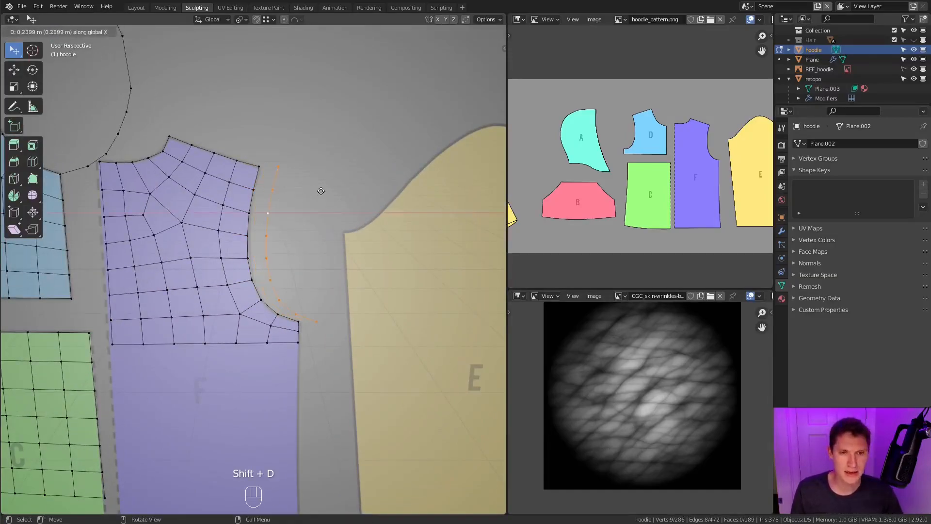
click(322, 191)
- Merge both end vertices of the copied loop onto the armhole's end vertices with At Last, and select both loops
click(280, 166)
shift+click(258, 167)
key(m)
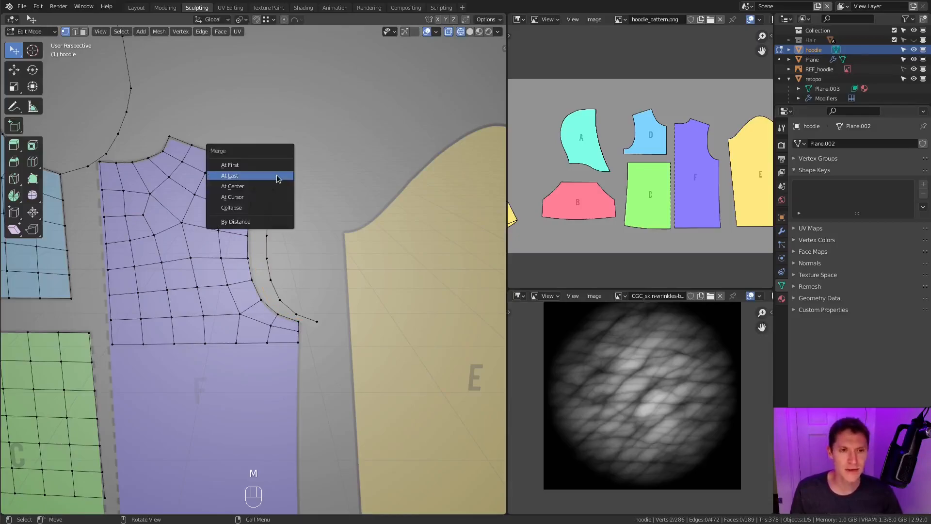
click(277, 175)
click(316, 319)
shift+click(300, 320)
key(m)
click(358, 297)
alt+click(268, 218)
alt+shift+click(252, 201)
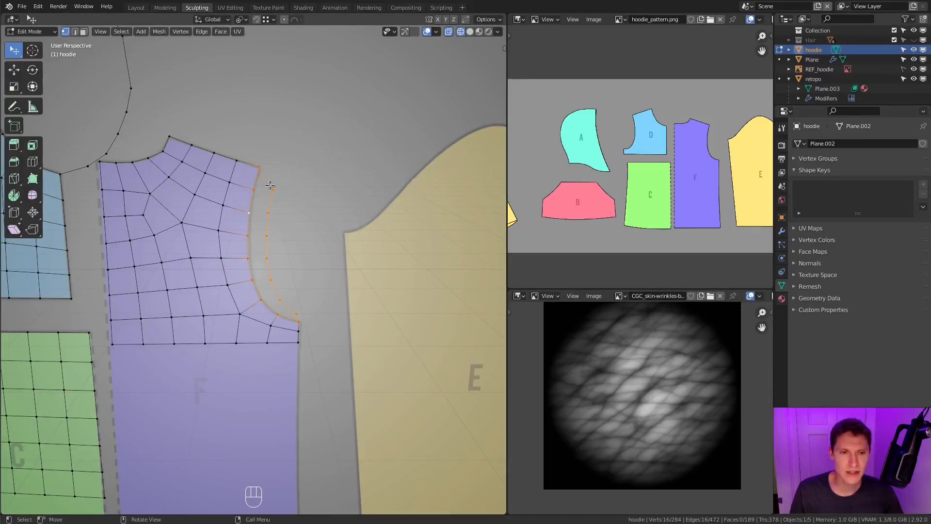
- In front view, duplicate one vertex to piece E's upper corner and extrude a vertex chain along the sleeve cap to the opposite corner
click(266, 235)
key(KP_1)
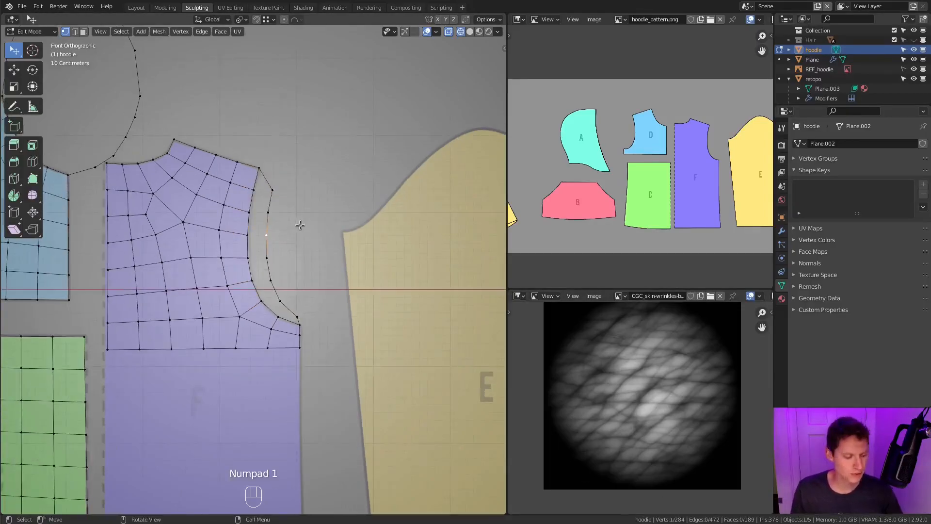
key(shift+d)
click(389, 221)
shift+middle_drag(335, 222, 232, 260)
ctrl+right_click(234, 254)
ctrl+right_click(253, 235)
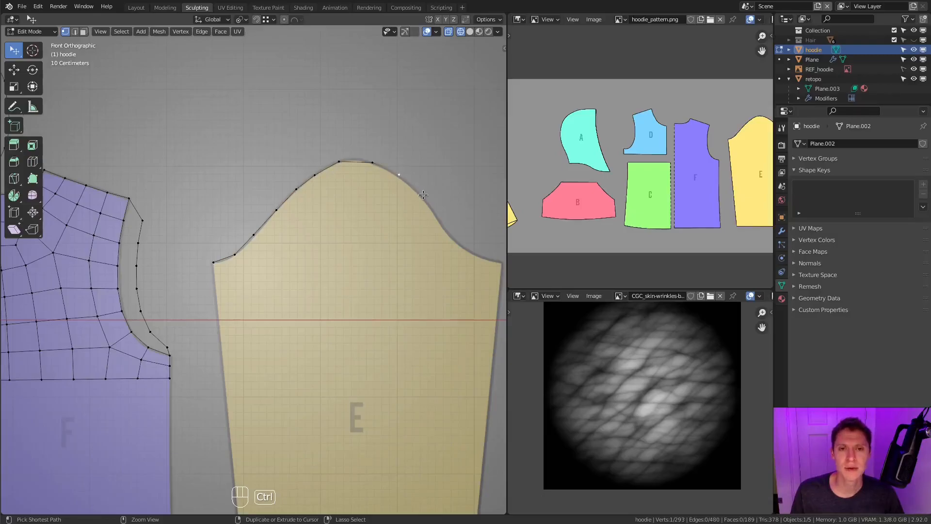
ctrl+right_click(483, 259)
ctrl+right_click(502, 264)
- Select the whole vertex chain along piece E's sleeve cap to check its vertex count
shift+middle_drag(359, 169, 312, 164)
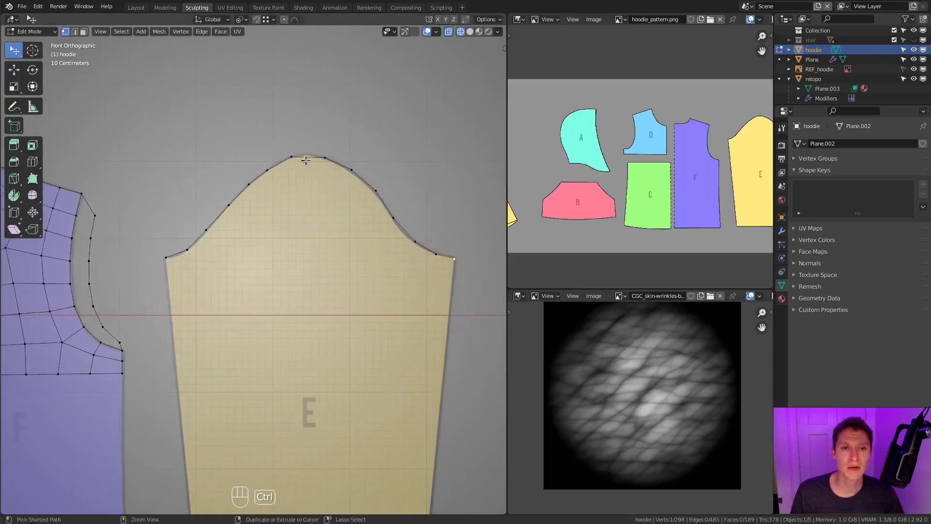
ctrl+click(287, 154)
ctrl+click(186, 249)
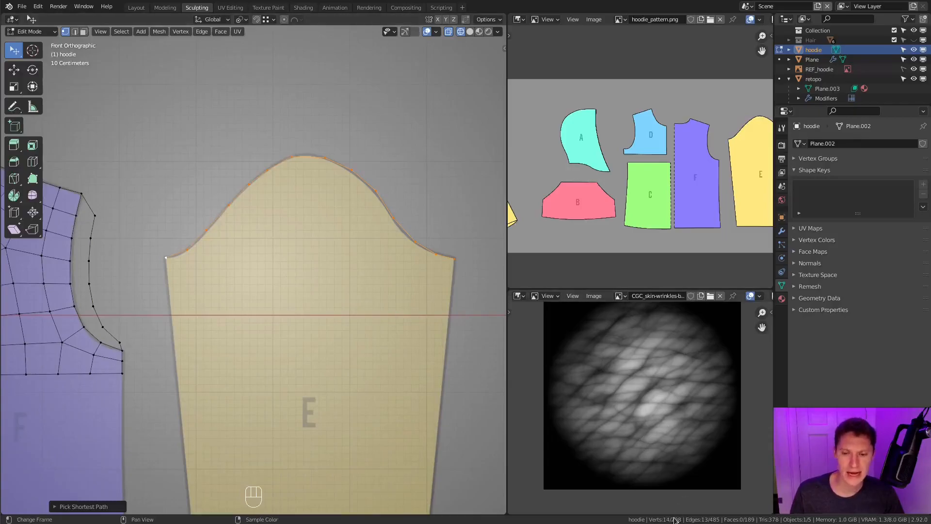
- Add two vertices to piece E's sleeve-cap chain with loop cuts and even out the whole chain using LoopTools Space
key(ctrl+r)
click(313, 159)
right_click(313, 159)
key(ctrl+r)
click(404, 228)
right_click(404, 228)
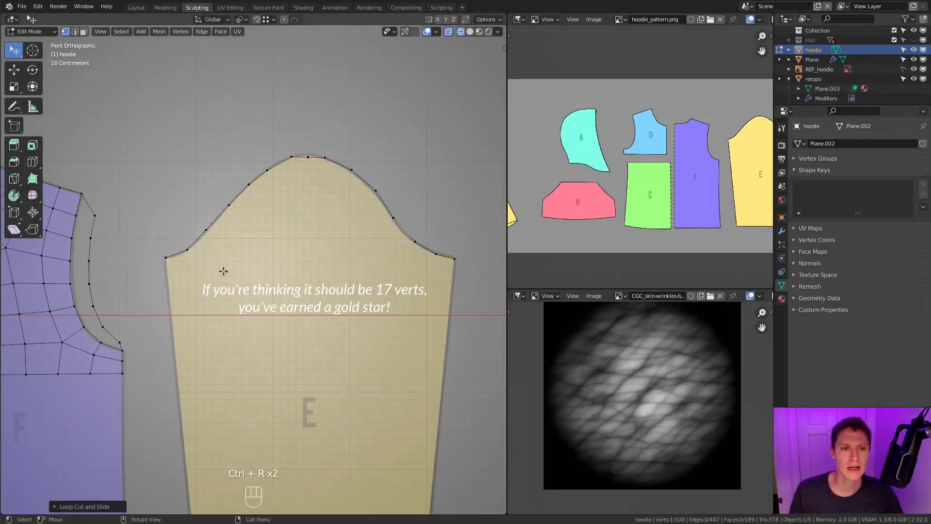
alt+click(204, 237)
right_click(320, 132)
mouse_move(339, 132)
click(394, 199)
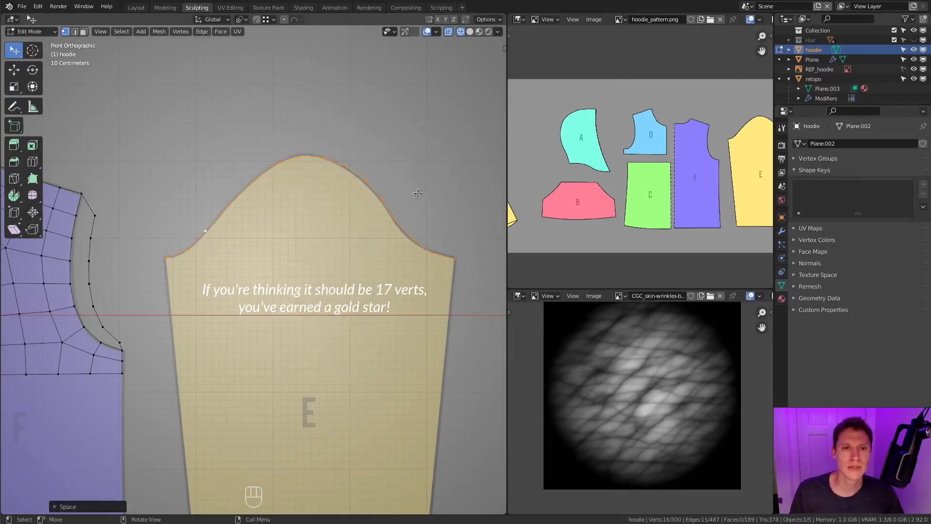
- Move individual vertices along the crown and far slope of piece E's sleeve cap so they follow the curved outline
click(299, 152)
key(g)
shift+click(323, 129)
click(367, 182)
key(g)
shift+click(386, 207)
click(325, 158)
key(g)
click(380, 162)
click(347, 167)
key(g)
shift+click(377, 171)
click(412, 238)
key(g)
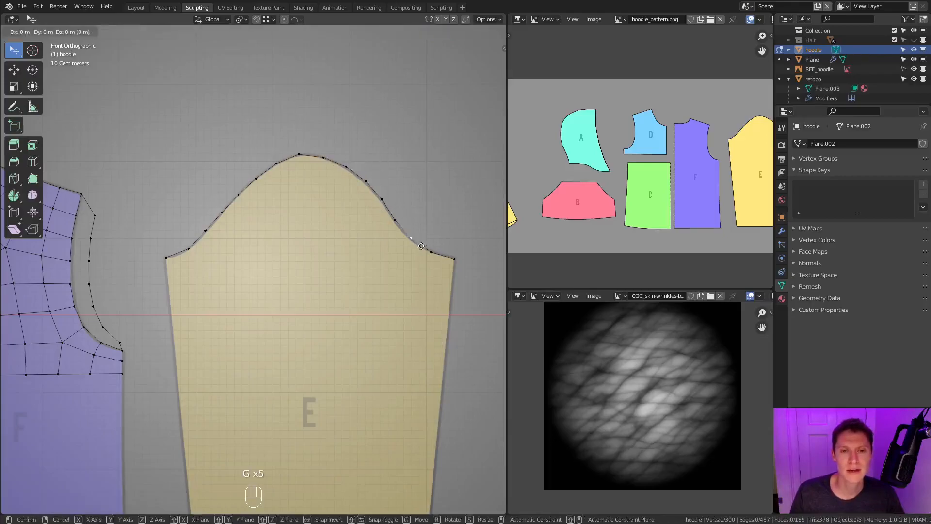
shift+click(428, 248)
click(395, 220)
key(g)
click(417, 234)
- Extrude a vertex from piece E's left cap corner down the side edge and delete the surplus inner vertices
scroll(305, 268, down, 1)
shift+middle_drag(295, 262, 297, 196)
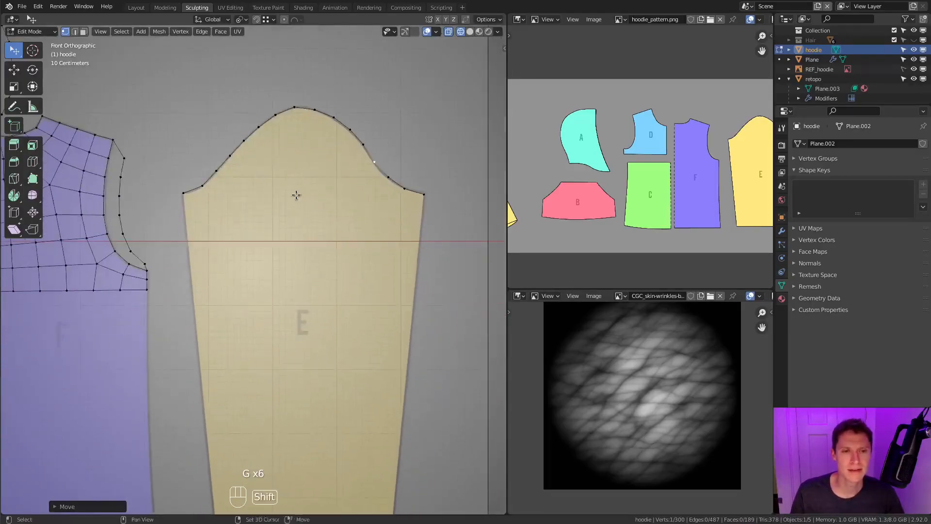
scroll(290, 196, up, 1)
click(176, 196)
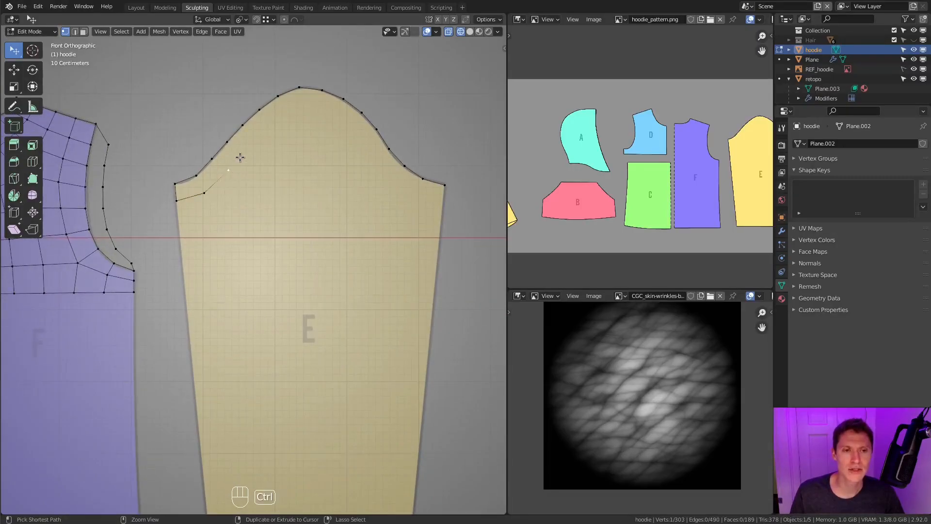
ctrl+click(208, 192)
key(x)
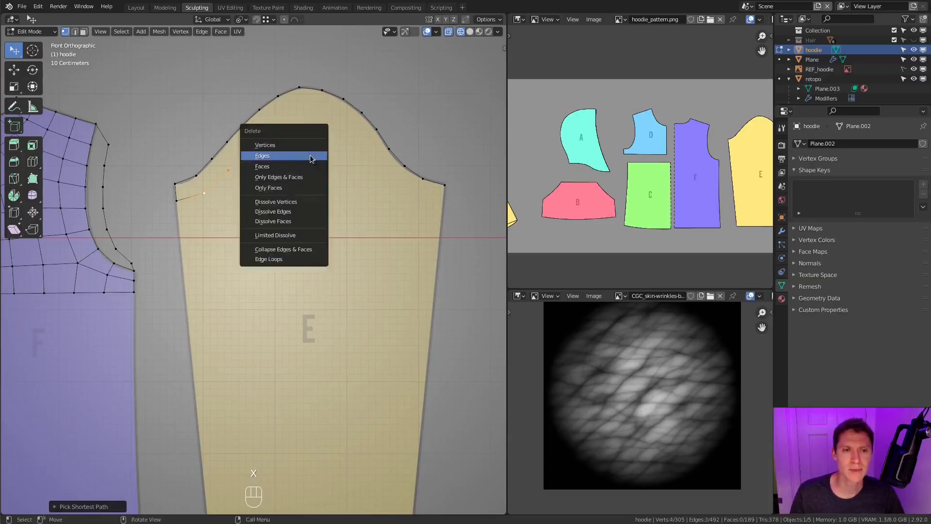
click(297, 145)
- Extrude the sleeve-cap chain, excluding its vertices at both corners, downward to form an inner row of faces
click(190, 174)
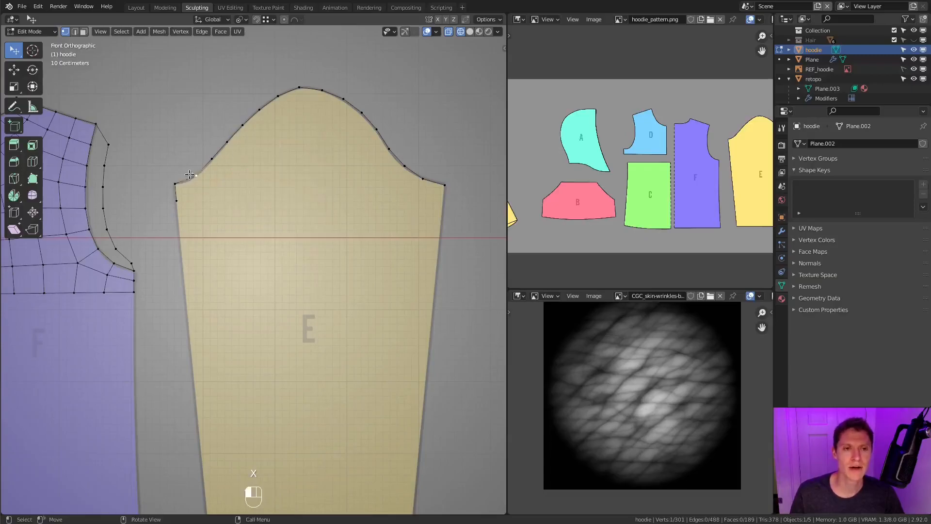
ctrl+click(423, 178)
key(e)
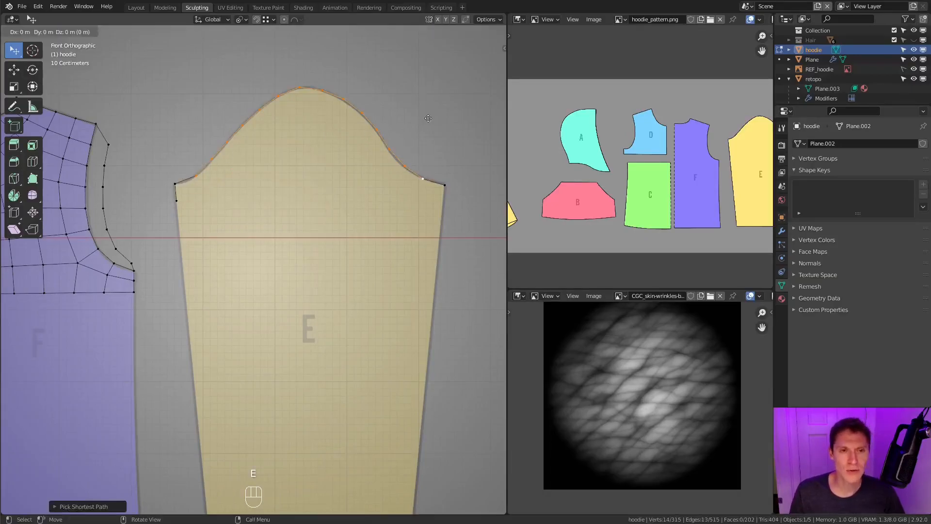
click(430, 137)
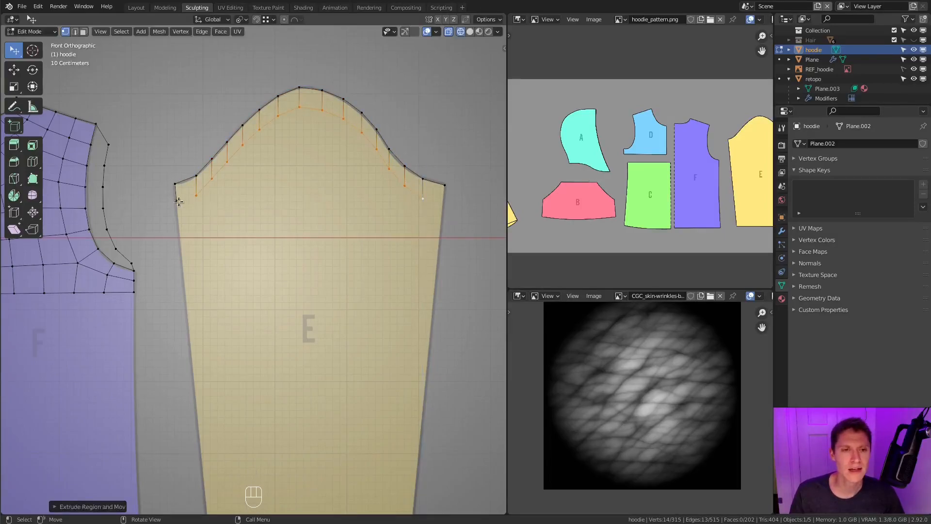
- Fill the missing end quads at both corners of the sleeve cap, adding a side vertex at the right corner
click(178, 202)
shift+click(197, 195)
key(f)
key(f)
click(425, 199)
ctrl+right_click(442, 203)
key(f)
key(f)
key(a)
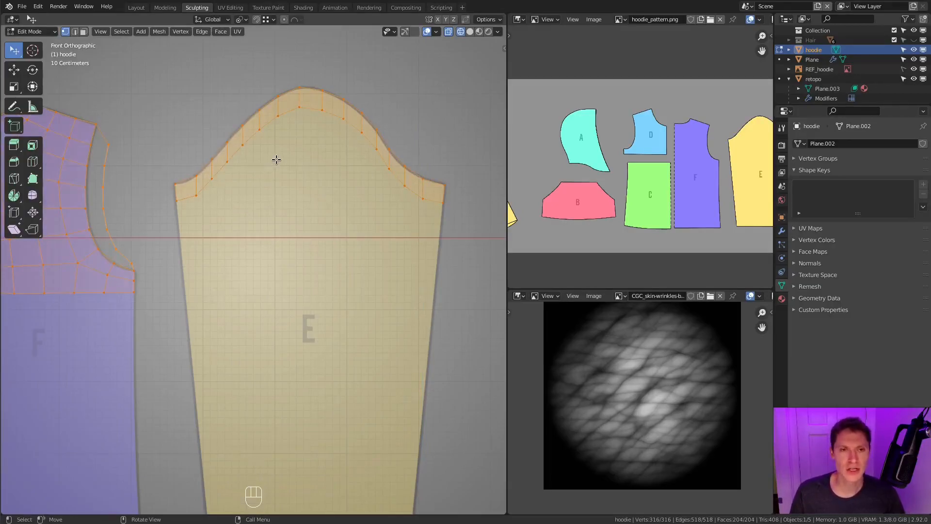
- Extrude the four middle vertices of the inner row downward beneath the crown of the sleeve cap
click(242, 146)
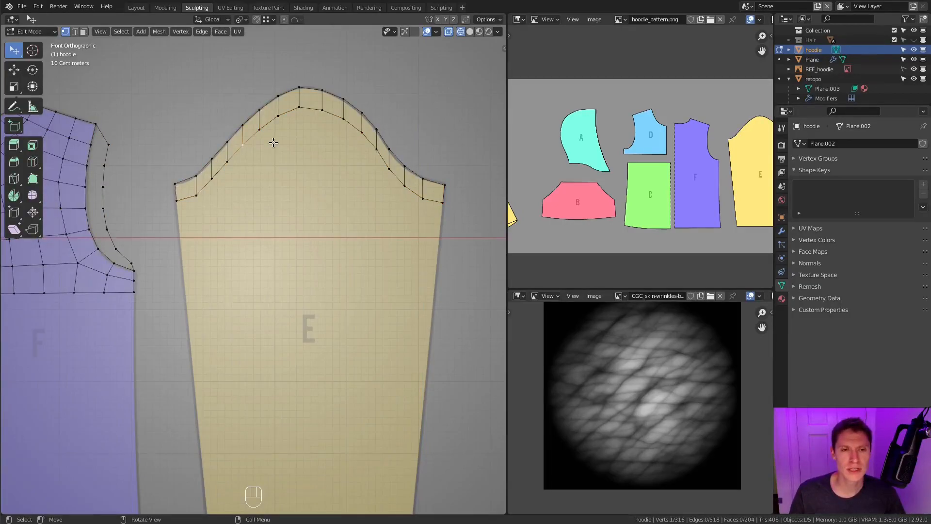
ctrl+click(342, 118)
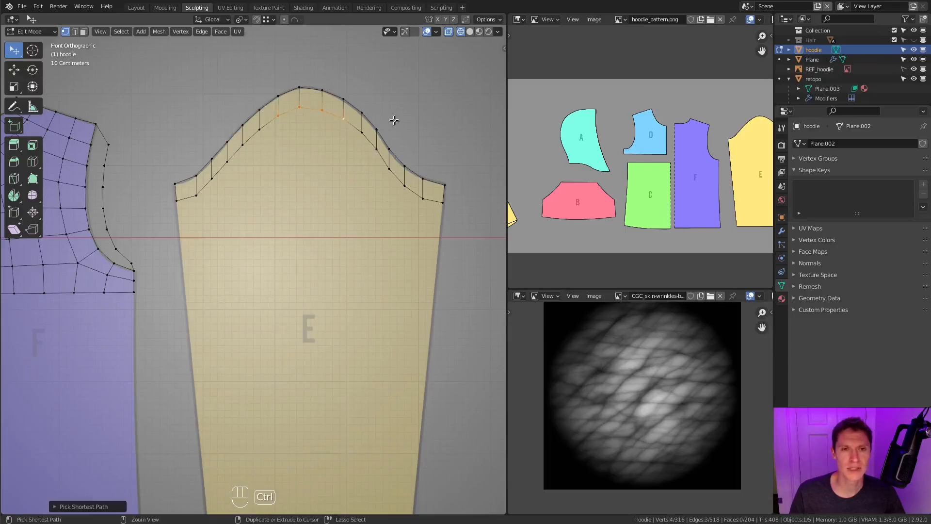
key(e)
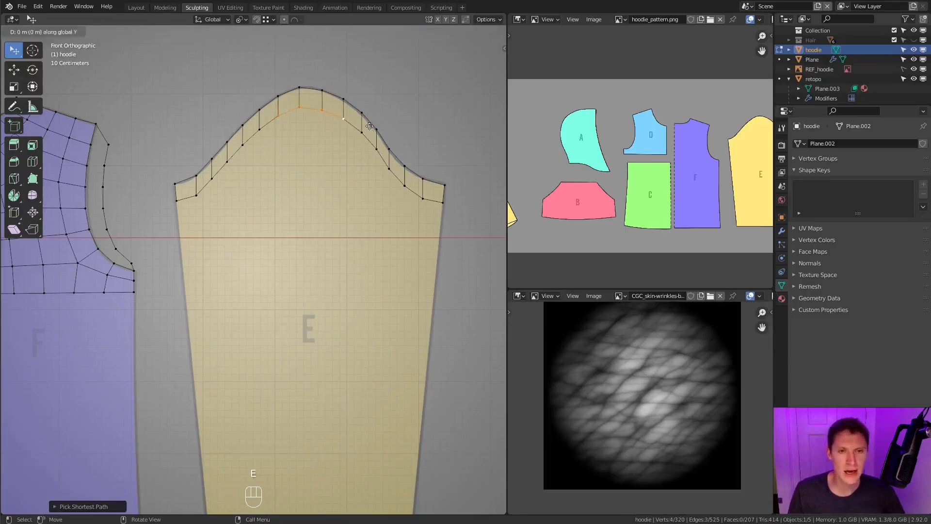
click(304, 154)
- Fill one quad on each side of the extruded crown faces to join them to the sleeve-cap row
click(277, 143)
shift+click(243, 145)
key(f)
key(f)
key(ctrl+z)
key(ctrl+z)
key(f)
click(343, 118)
shift+click(361, 132)
shift+click(376, 149)
shift+click(344, 145)
key(f)
key(ctrl+z)
key(ctrl+z)
- Connect the inner-row vertices on both slopes with a single edge across the sleeve below the crown faces
click(238, 161)
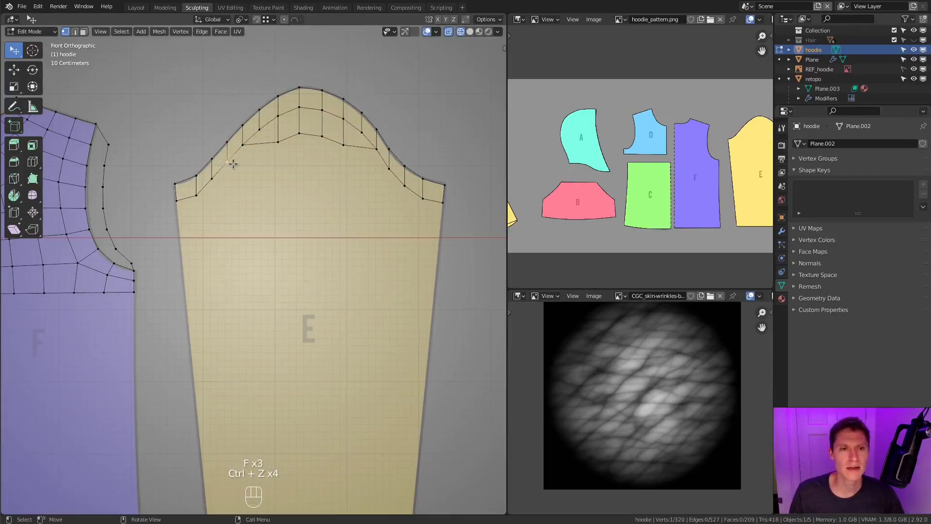
shift+click(389, 169)
key(f)
key(f)
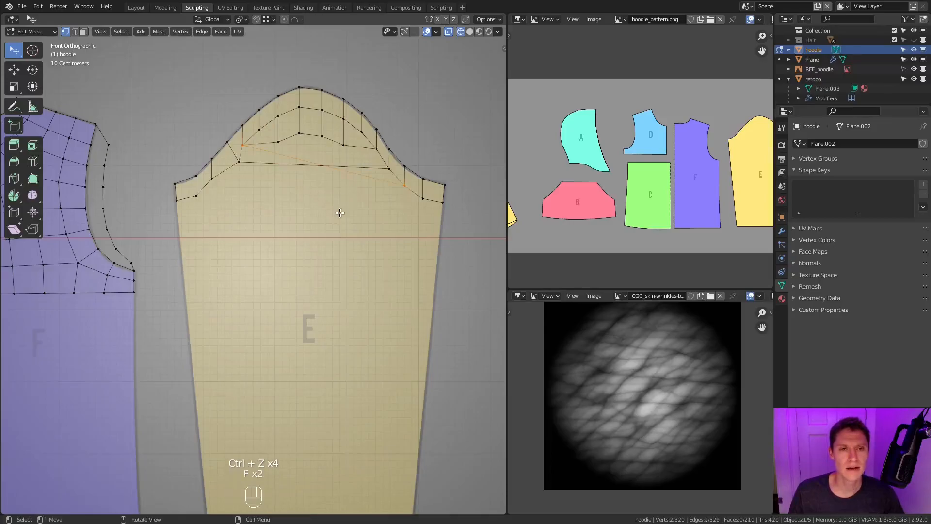
key(ctrl+z)
key(f)
key(f)
key(ctrl+z)
key(ctrl+z)
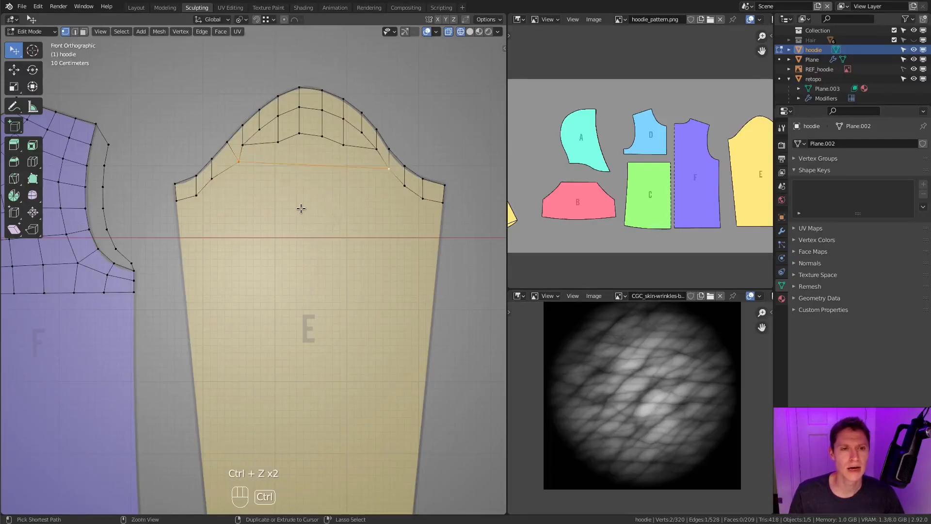
- Split the crossing edge with four evenly spaced vertices and fill the quads between it and the crown row
key(ctrl+r)
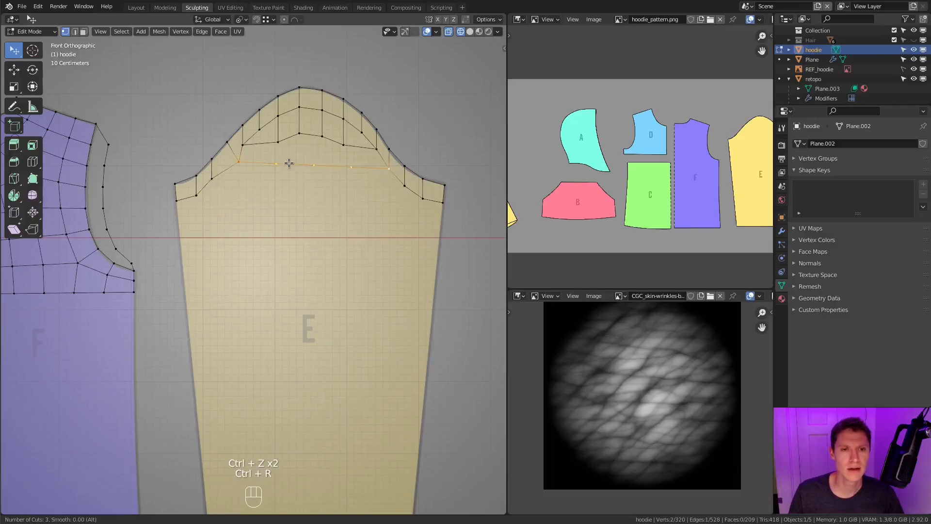
click(289, 163)
right_click(289, 163)
key(f)
key(f)
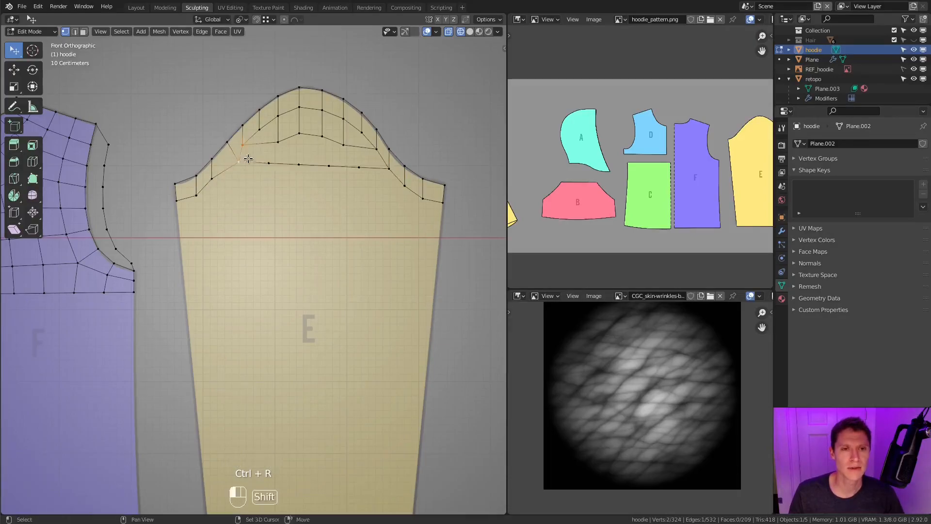
key(f)
key(f)
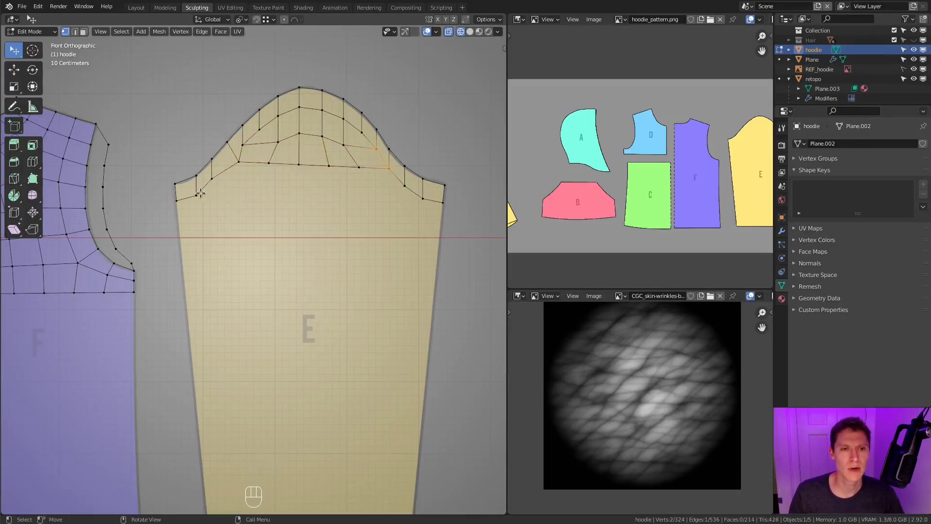
click(196, 196)
ctrl+right_click(234, 194)
key(f)
key(f)
click(385, 167)
ctrl+right_click(388, 196)
shift+click(424, 198)
key(f)
key(ctrl+z)
key(ctrl+z)
key(ctrl+z)
key(ctrl+z)
key(ctrl+z)
key(ctrl+z)
key(ctrl+z)
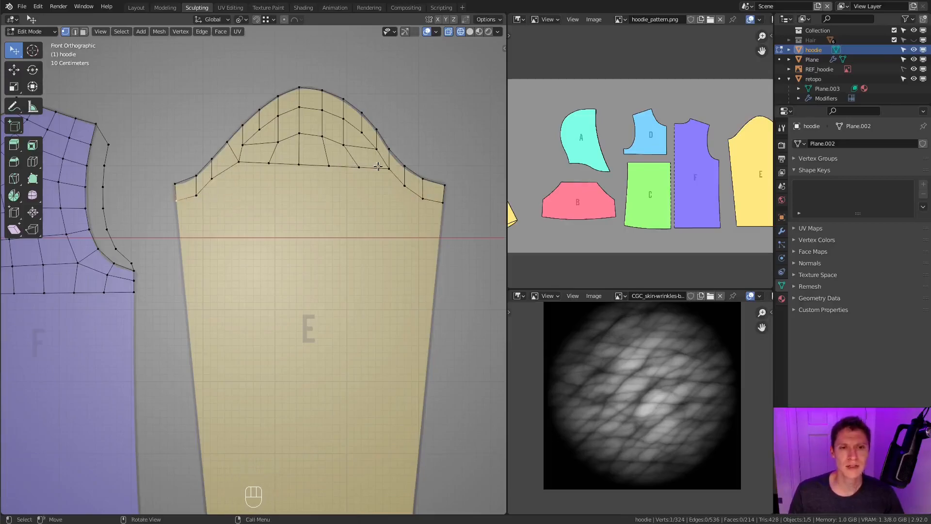
- Extrude the lower boundary of piece E's cap mesh down the sleeve along Z and flatten it with a Z scale of 0
ctrl+click(440, 201)
scroll(399, 195, down, 2)
key(e)
key(z)
click(396, 335)
key(s)
key(z)
key(0)
key(Return)
- Move the flattened row into place on the sleeve and scale it to match the sleeve's width there
key(g)
click(386, 316)
key(s)
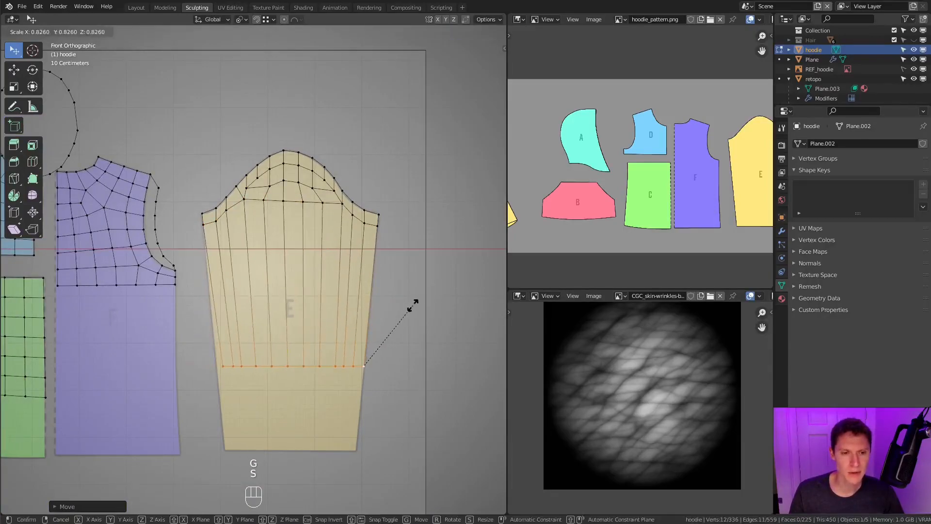
click(416, 304)
- Select piece E's lowest vertex row from side to side and distribute it evenly with LoopTools Space
ctrl+middle_drag(381, 270, 370, 334)
click(391, 399)
ctrl+click(206, 392)
right_click(367, 237)
mouse_move(367, 239)
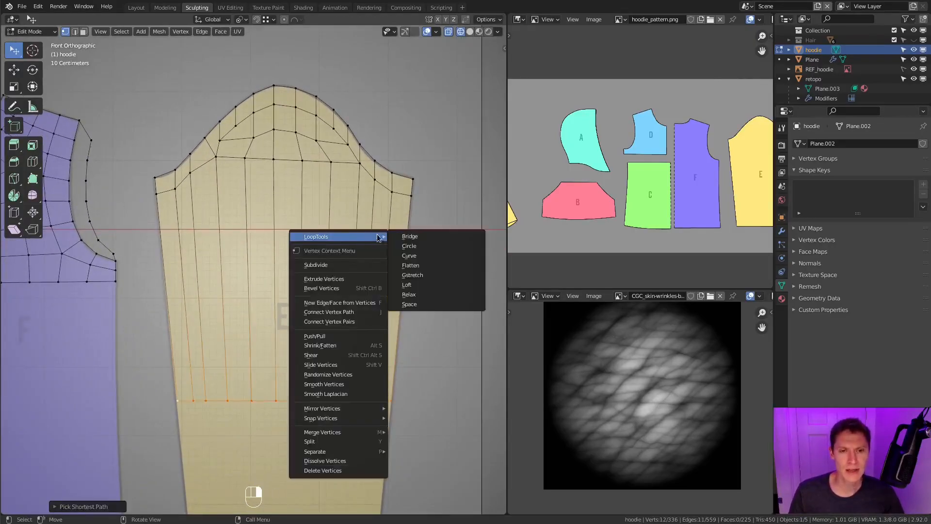
click(409, 304)
- Add seven evenly spaced horizontal loop cuts across the long faces of piece E
key(ctrl+r)
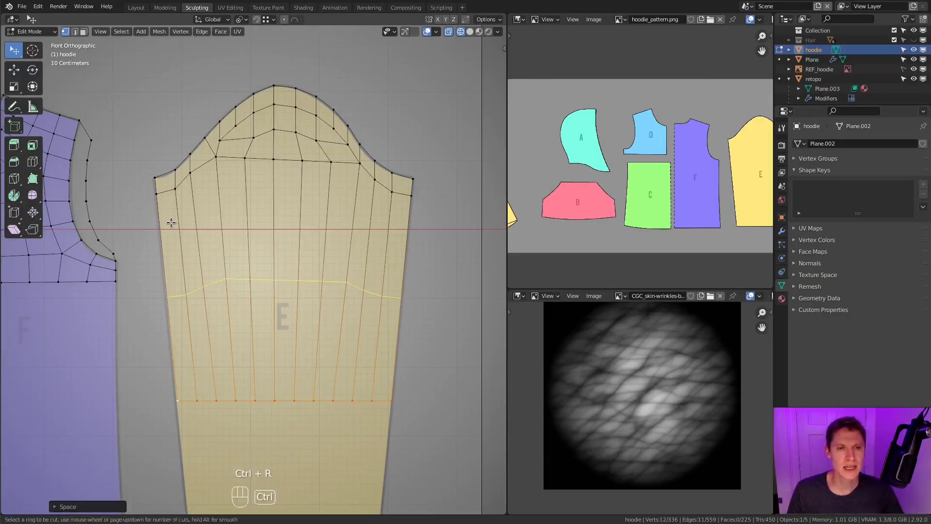
scroll(171, 223, up, 6)
click(171, 224)
right_click(220, 209)
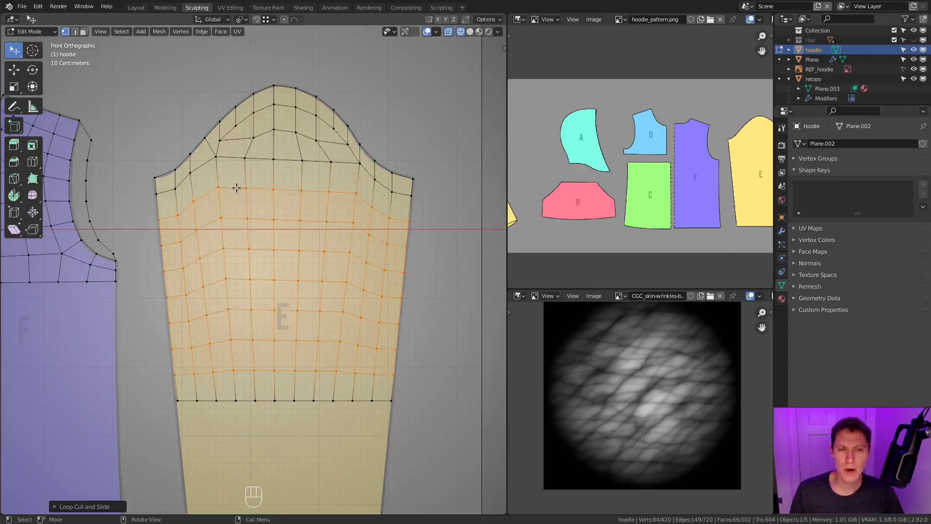
- Select the vertices along piece E's left side edge and even out their spacing with LoopTools Space
key(a)
key(a)
alt+click(180, 164)
alt+click(154, 182)
right_click(224, 171)
click(264, 238)
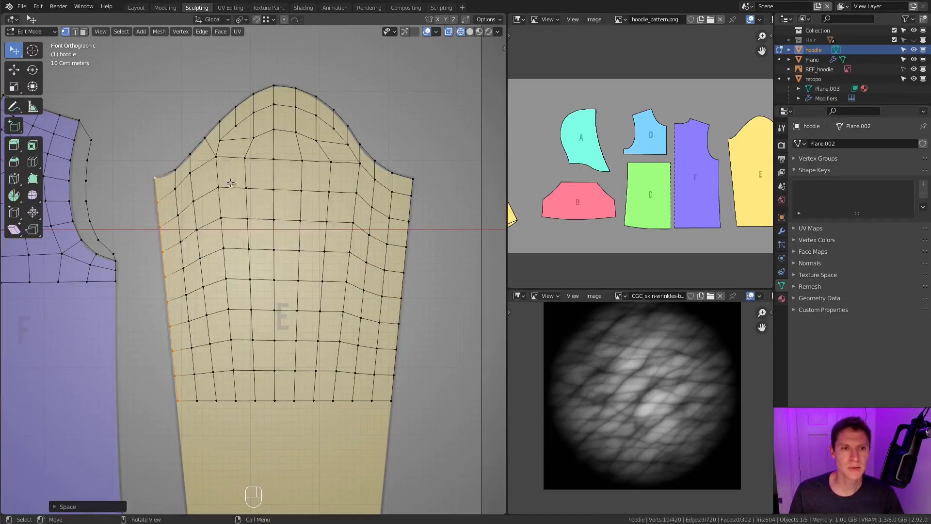
- Even out the vertex spacing along piece E's curved cap, right side edge and lowest row with LoopTools Space
alt+click(219, 125)
right_click(300, 83)
mouse_move(345, 84)
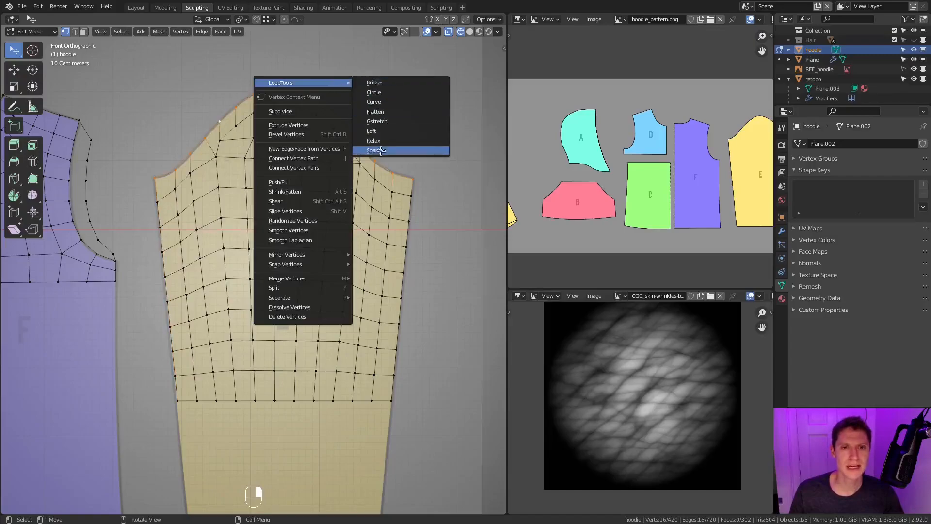
click(379, 152)
alt+click(415, 191)
key(shift+r)
alt+click(380, 397)
key(shift+r)
- Select only piece E's interior vertices, excluding its outline and the other pieces, and apply Smooth Vertices about 20 times
alt+shift+click(156, 190)
alt+shift+click(179, 162)
alt+shift+click(410, 191)
key(ctrl+i)
scroll(311, 194, down, 8)
key(b)
middle_drag(58, 175, 226, 318)
scroll(258, 252, up, 7)
click(180, 31)
click(228, 119)
key(shift+r)
key(shift+r)
key(shift+r)
key(shift+r)
key(shift+r)
key(shift+r)
key(shift+r)
key(shift+r)
key(shift+r)
key(shift+r)
key(shift+r)
key(shift+r)
key(shift+r)
key(shift+r)
key(shift+r)
key(shift+r)
key(shift+r)
key(shift+r)
key(shift+r)
key(shift+r)
key(a)
key(a)
scroll(409, 116, up, 1)
scroll(410, 107, down, 2)
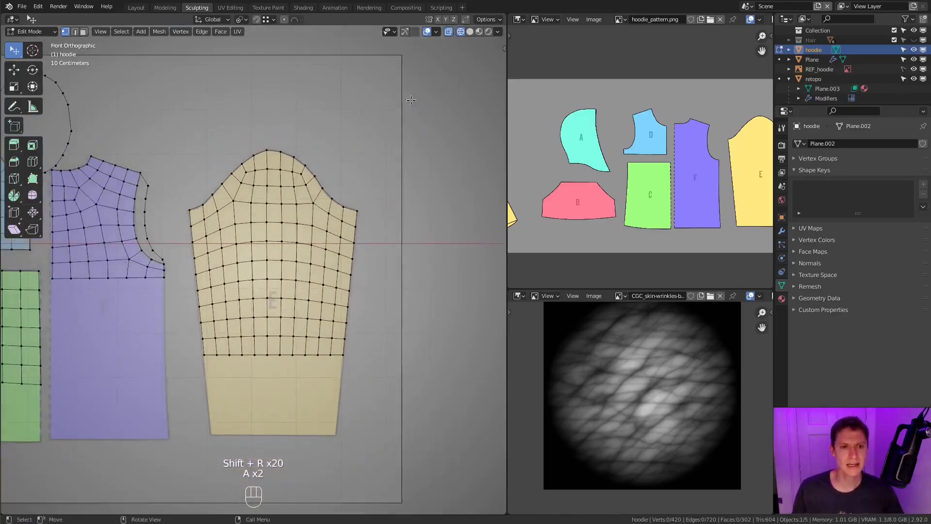
- Select piece F's armhole edges and piece E's sleeve cap edge to compare their vertex counts
shift+middle_drag(328, 124, 331, 145)
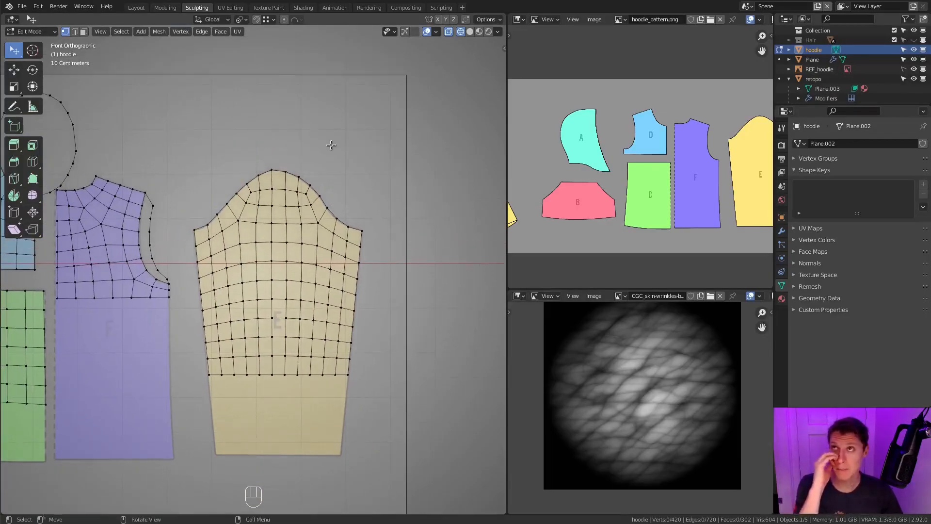
scroll(160, 218, up, 4)
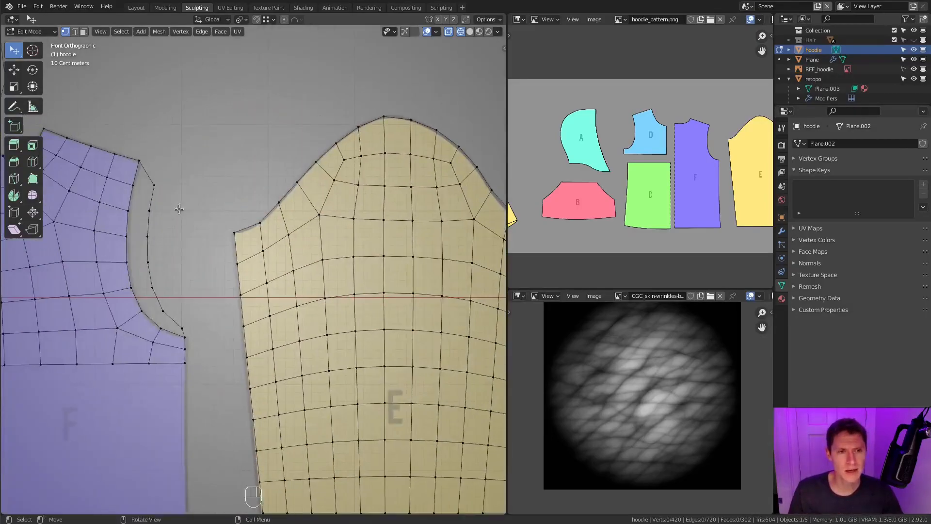
alt+click(137, 172)
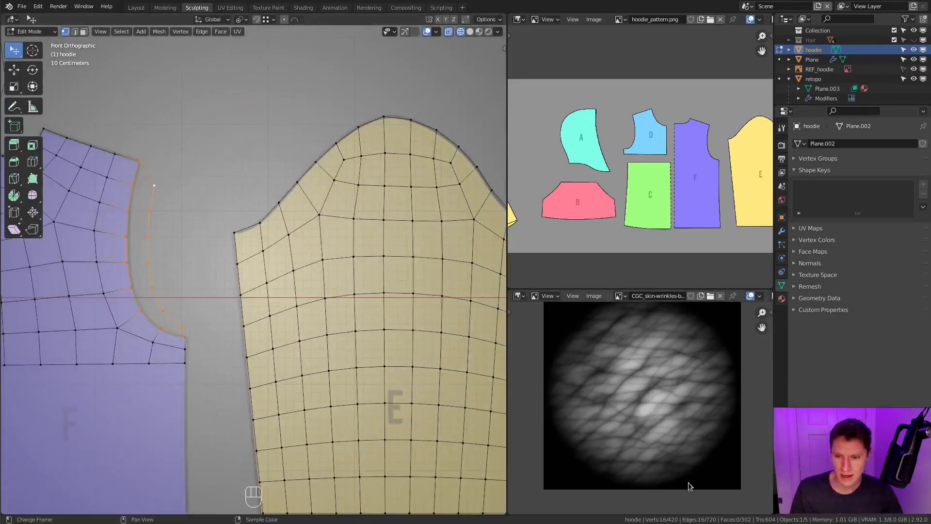
shift+middle_drag(352, 219, 302, 228)
alt+click(237, 203)
shift+middle_drag(424, 190, 368, 181)
- Dissolve the vertical edge loop running down from the peak of piece E
click(456, 237)
shift+click(135, 237)
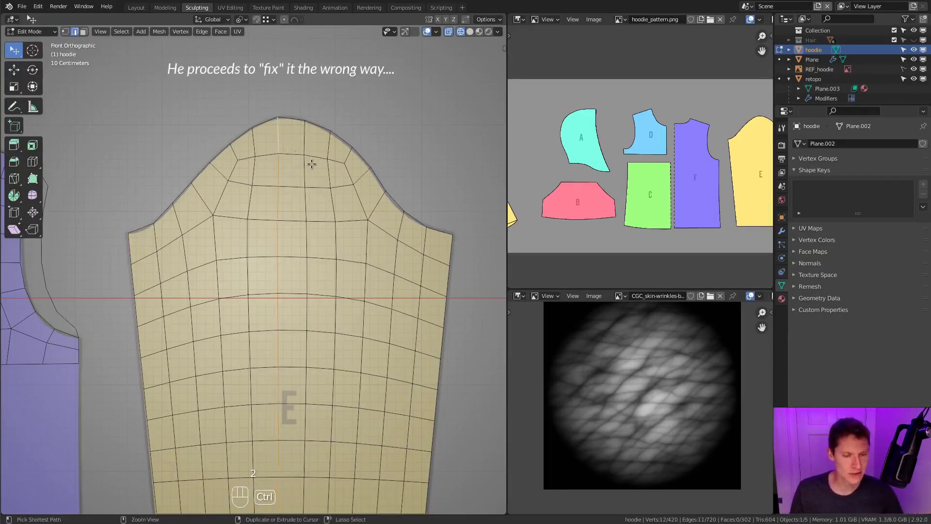
key(ctrl+x)
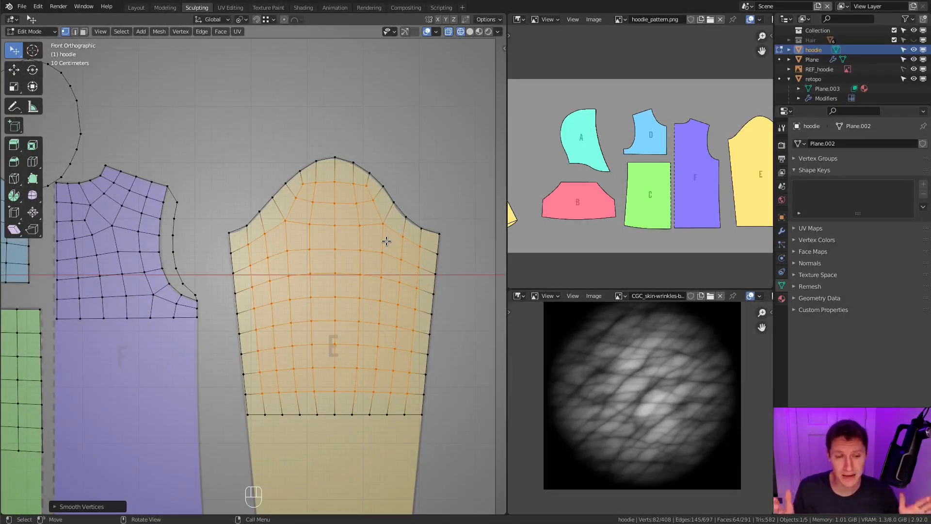
- Add two centred vertical loop cuts to piece E, one on each side of its middle edge loop
key(ctrl+r)
click(326, 162)
right_click(327, 162)
key(ctrl+r)
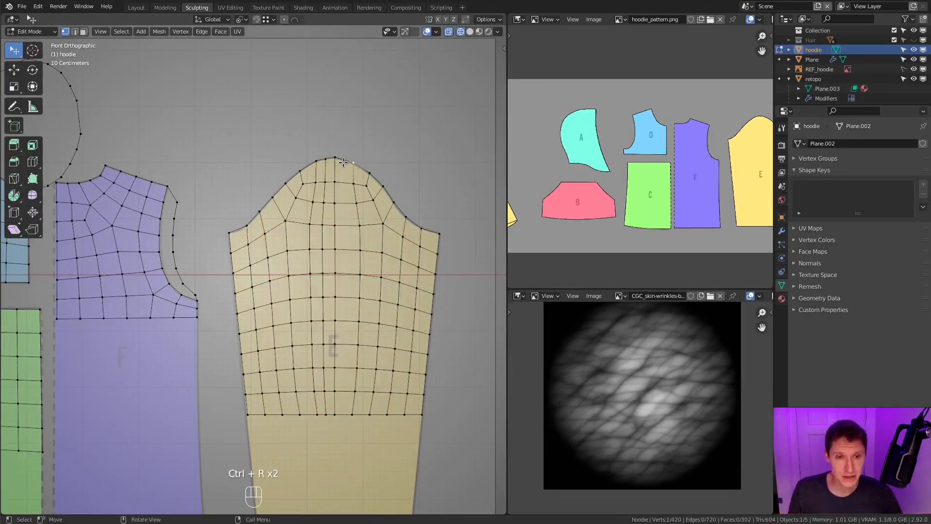
key(ctrl+r)
click(345, 161)
right_click(344, 161)
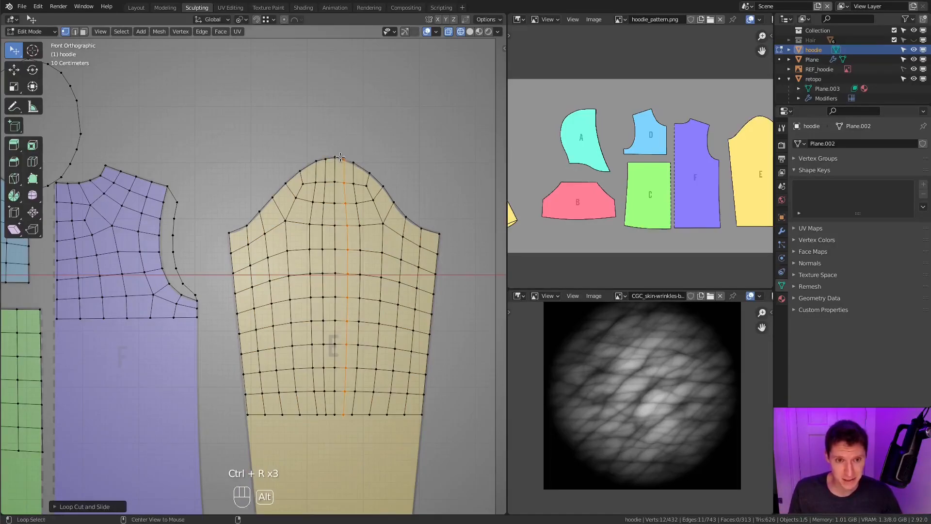
- Distribute the vertices of piece E's cap edge, from corner to corner, and its lowest row evenly with LoopTools Space
alt+click(343, 157)
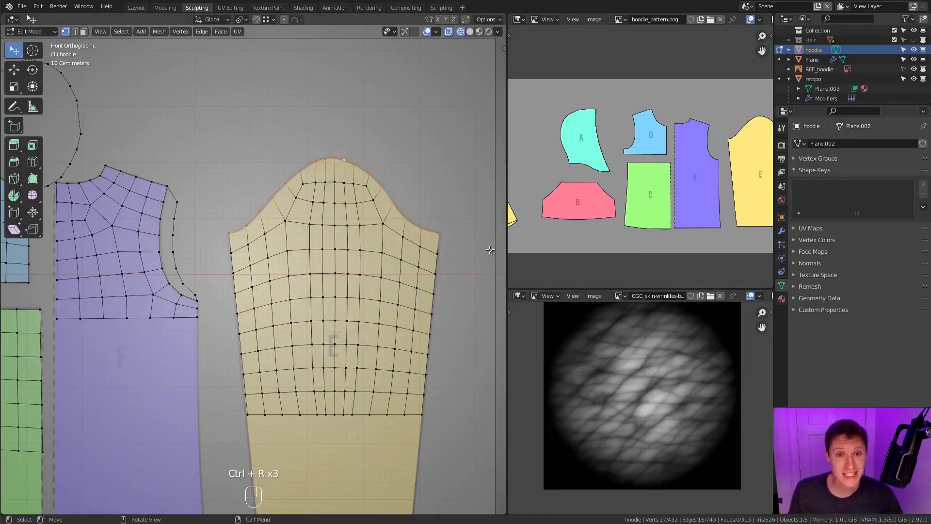
alt+click(364, 171)
right_click(392, 117)
click(332, 151)
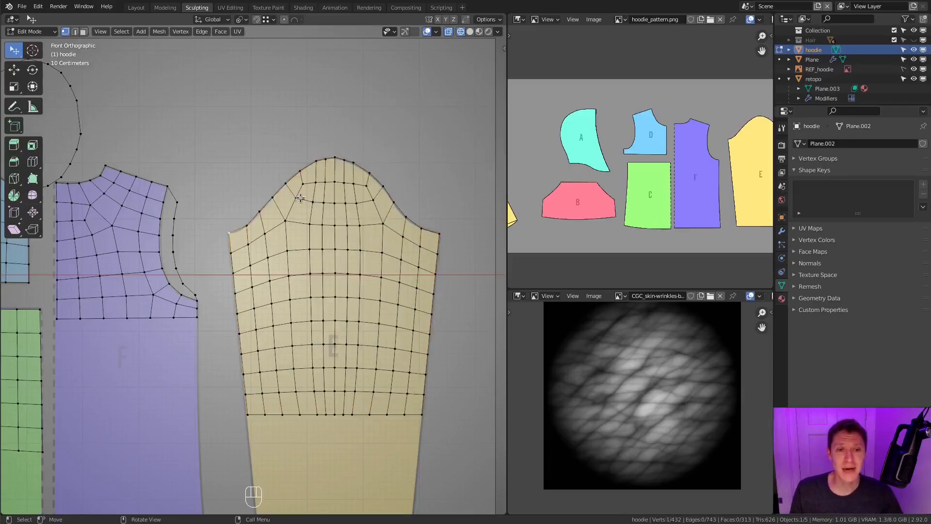
ctrl+click(229, 233)
ctrl+click(439, 233)
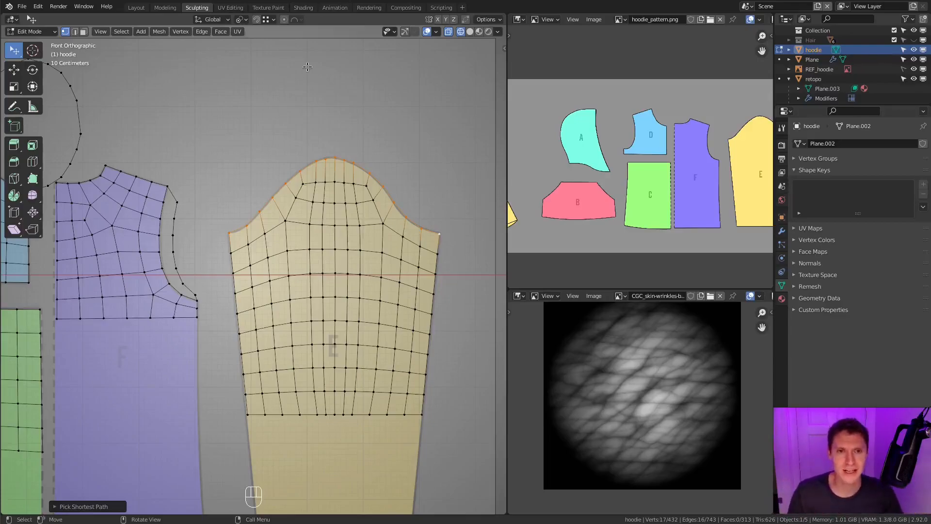
right_click(372, 142)
click(444, 208)
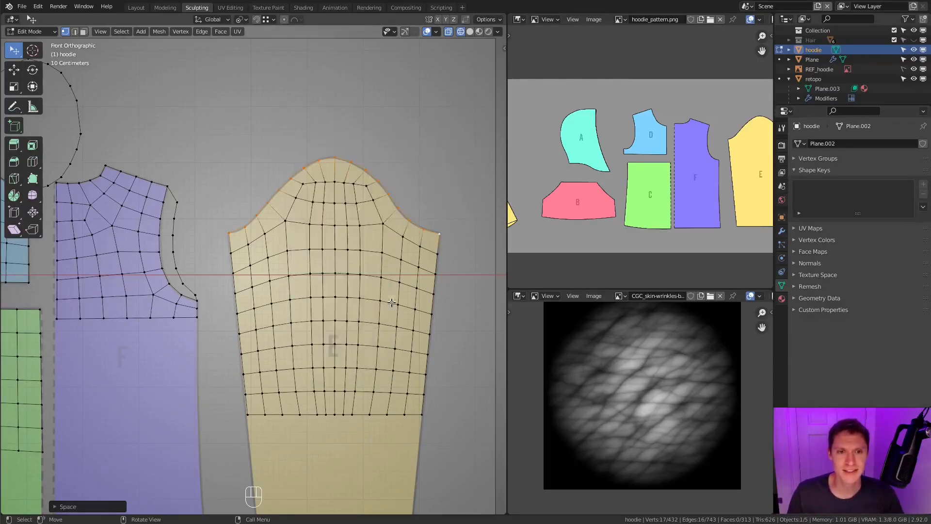
alt+click(396, 412)
key(shift+r)
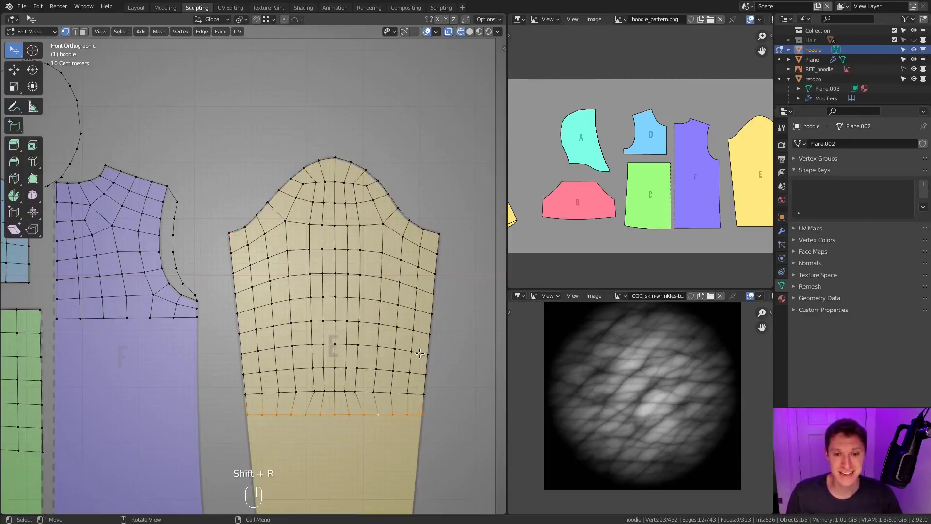
- Isolate piece E's interior vertices by inverting the outline selection and deselecting the other pieces, then smooth them repeatedly with Smooth Vertices
alt+shift+click(383, 191)
alt+shift+click(225, 254)
alt+shift+click(431, 249)
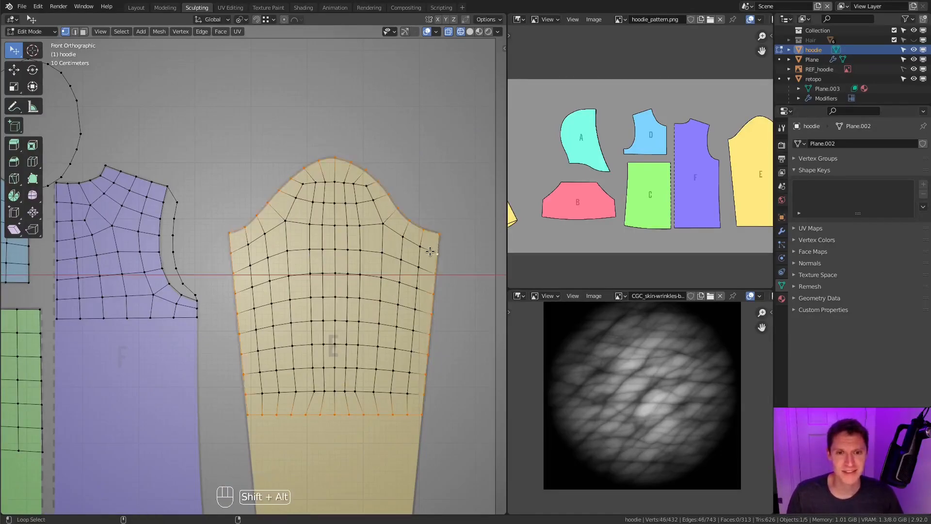
key(ctrl+i)
scroll(339, 228, down, 7)
key(b)
middle_drag(73, 196, 243, 370)
click(180, 31)
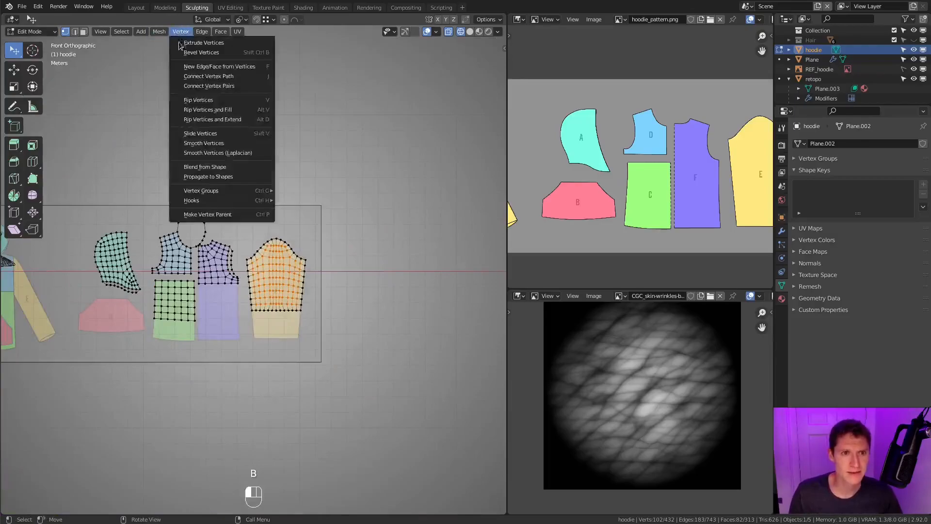
click(204, 143)
key(shift+r)
key(shift+r)
key(shift+r)
key(shift+r)
key(shift+r)
key(shift+r)
key(shift+r)
key(shift+r)
key(shift+r)
key(shift+r)
key(shift+r)
key(shift+r)
key(shift+r)
key(shift+r)
key(shift+r)
key(shift+r)
key(shift+r)
key(shift+r)
key(shift+r)
key(shift+r)
scroll(331, 238, up, 7)
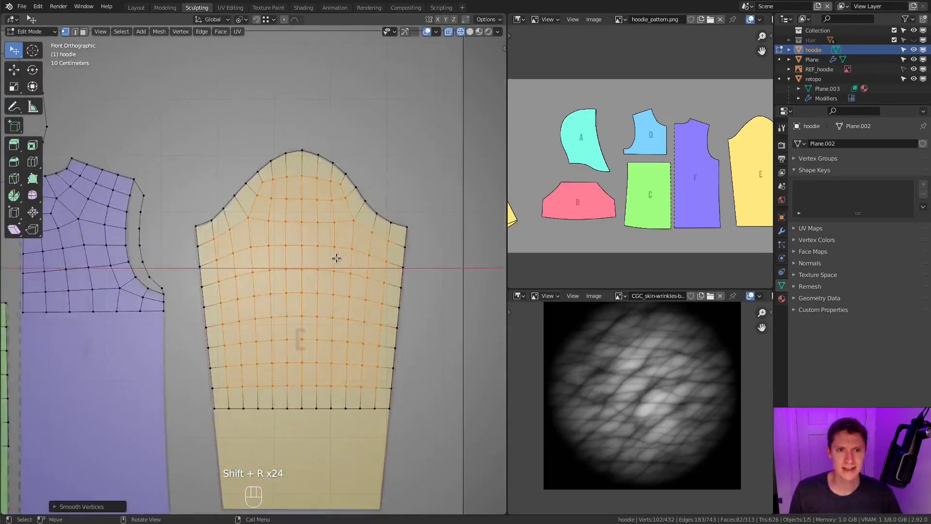
- Delete the leftover guide curve looping above the necklines of pieces D and F
key(Tab)
scroll(386, 232, down, 2)
ctrl+middle_drag(387, 232, 373, 214)
shift+middle_drag(305, 210, 335, 217)
ctrl+middle_drag(334, 220, 330, 202)
shift+middle_drag(238, 219, 417, 267)
ctrl+middle_drag(301, 254, 299, 235)
key(Tab)
click(324, 234)
ctrl+click(257, 145)
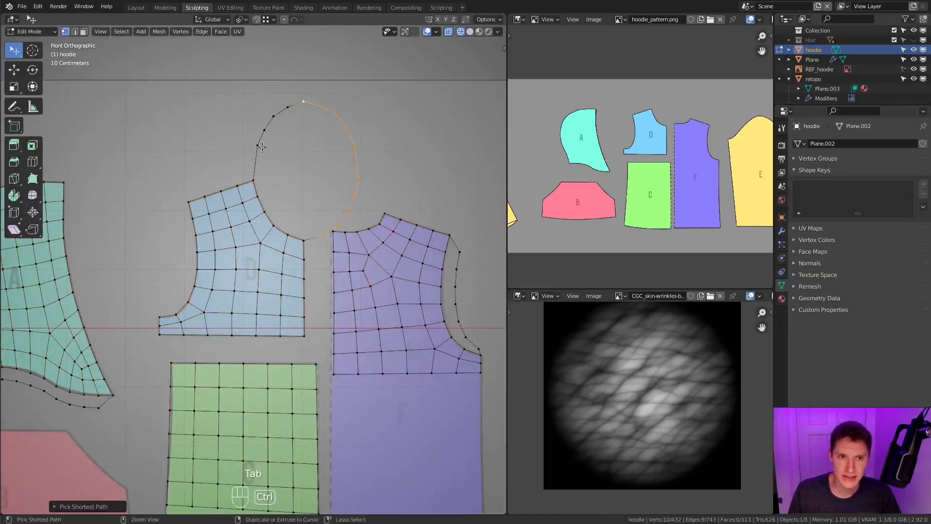
key(x)
click(377, 82)
- Delete the loose guide curve beneath the lower edge of piece A
shift+middle_drag(206, 288, 95, 169)
click(183, 351)
ctrl+click(74, 322)
key(x)
click(326, 239)
- Delete the loose guide curve beside piece F's armhole
ctrl+middle_drag(96, 168, 157, 180)
click(291, 178)
ctrl+click(313, 267)
key(x)
click(331, 255)
- Extrude piece F's lowest vertex row straight down to the level of piece C's lowest row and rotate it to a matching slant
ctrl+middle_drag(388, 227, 308, 219)
shift+middle_drag(308, 219, 313, 273)
alt+click(257, 273)
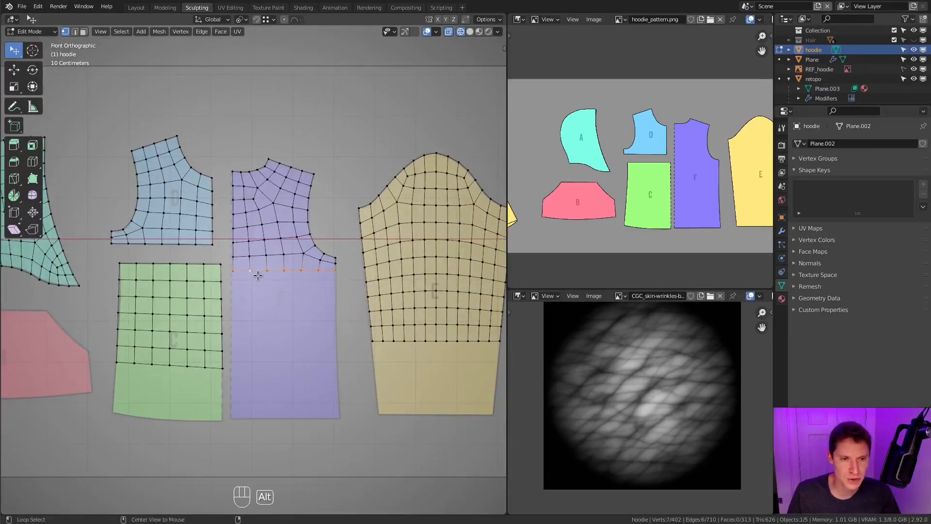
key(e)
key(z)
click(320, 367)
key(r)
click(359, 339)
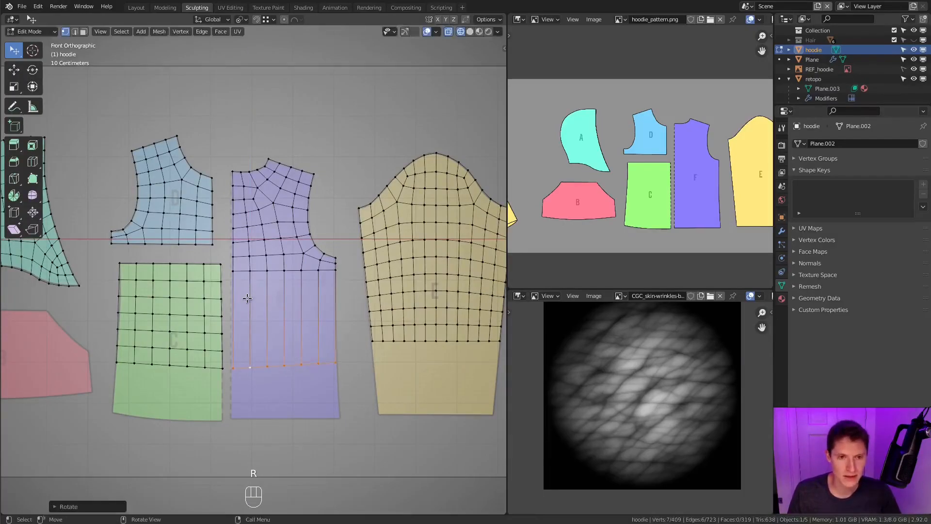
- Count the side seam vertices on piece F's upper part and on pieces D and C
scroll(147, 270, up, 1)
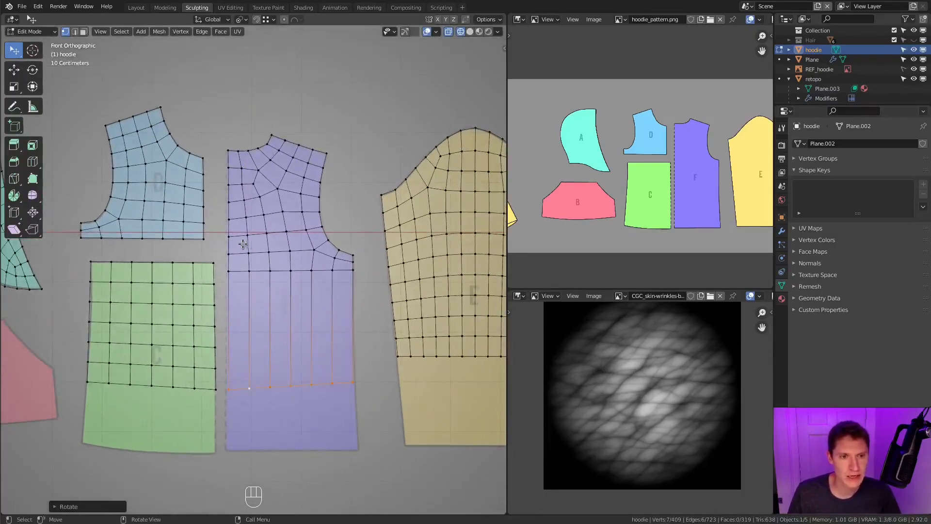
click(352, 255)
shift+click(353, 262)
shift+click(353, 269)
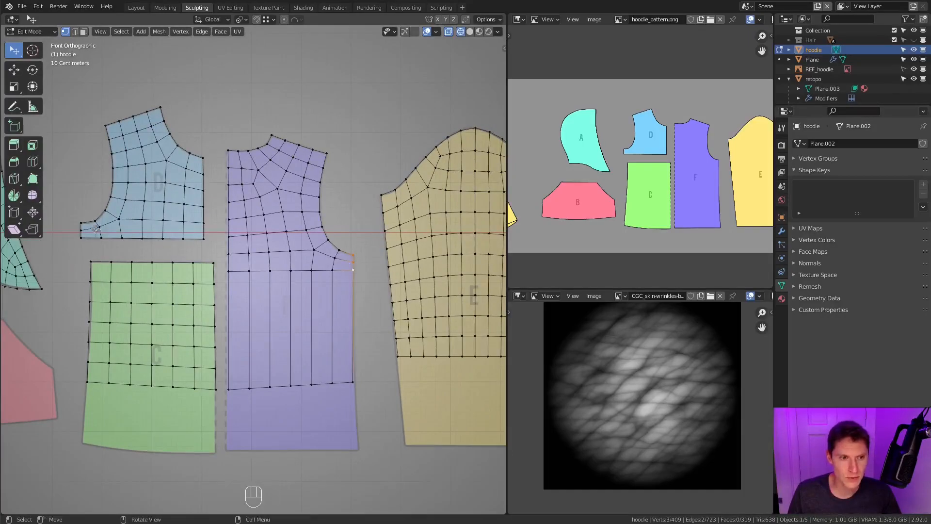
click(80, 224)
shift+click(81, 230)
shift+click(81, 236)
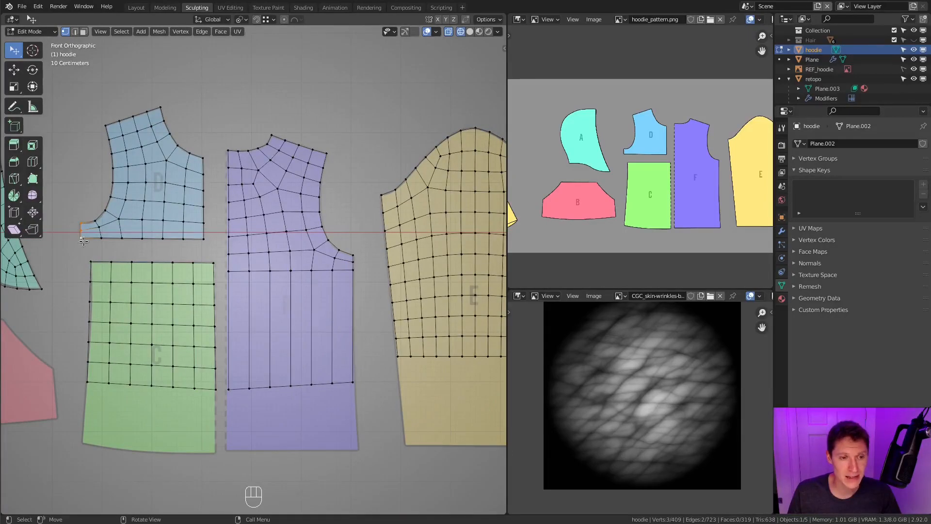
ctrl+click(90, 303)
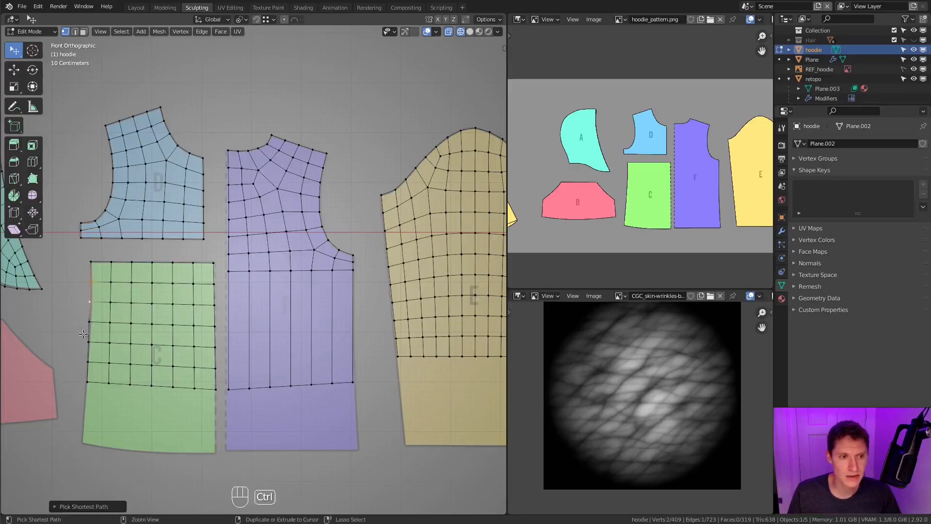
ctrl+click(86, 383)
- Add five evenly spaced horizontal loop cuts across the long faces of piece F
key(ctrl+r)
scroll(236, 310, up, 3)
click(245, 299)
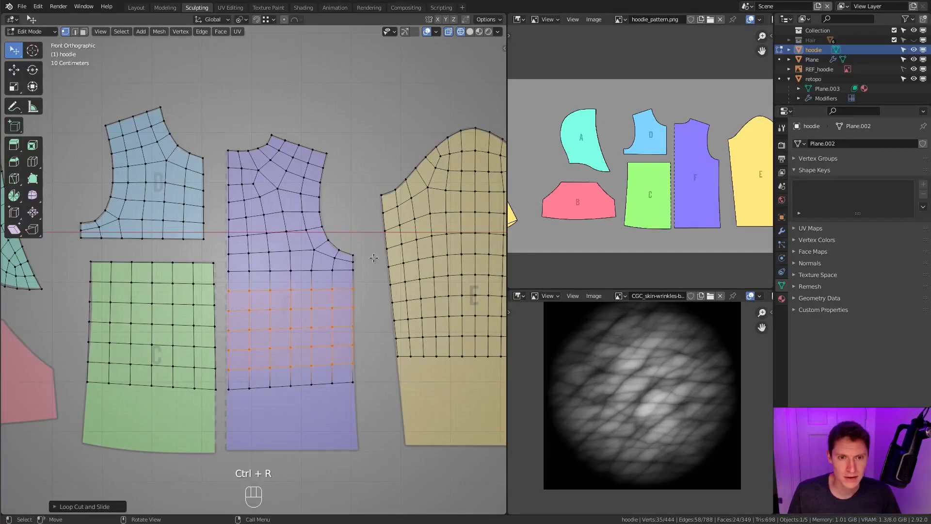
- Compare the vertex count of piece F's side seam with the combined side seams of pieces C and D
click(353, 254)
ctrl+click(353, 382)
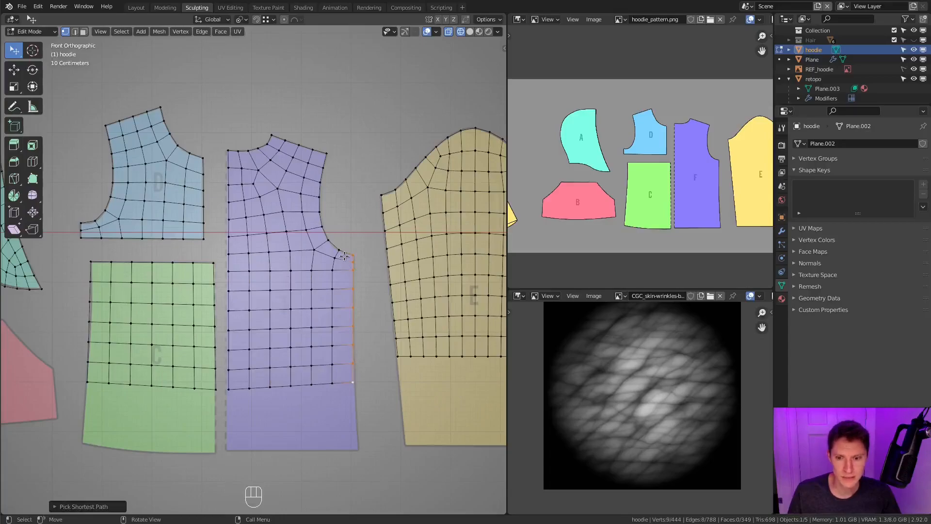
click(87, 382)
ctrl+click(91, 262)
ctrl+click(80, 224)
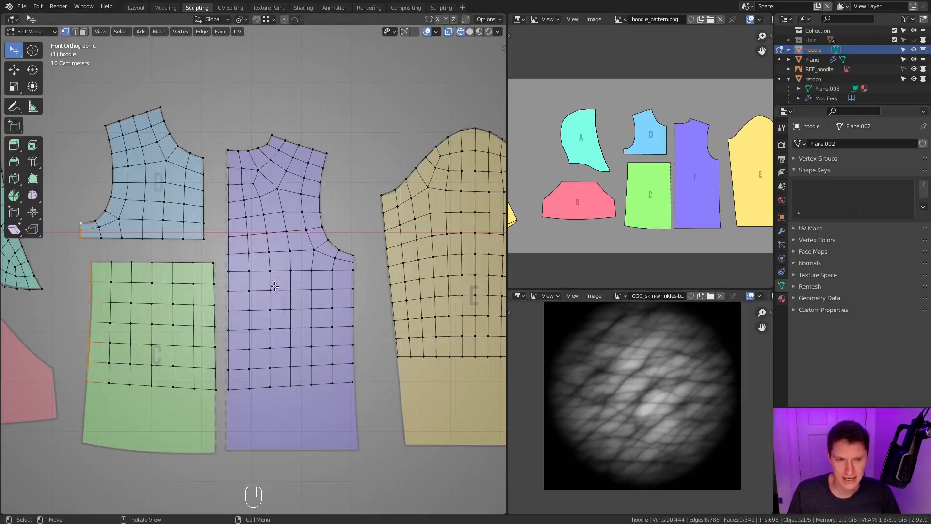
scroll(279, 264, down, 3)
key(a)
key(a)
shift+middle_drag(275, 264, 301, 267)
ctrl+middle_drag(320, 257, 363, 228)
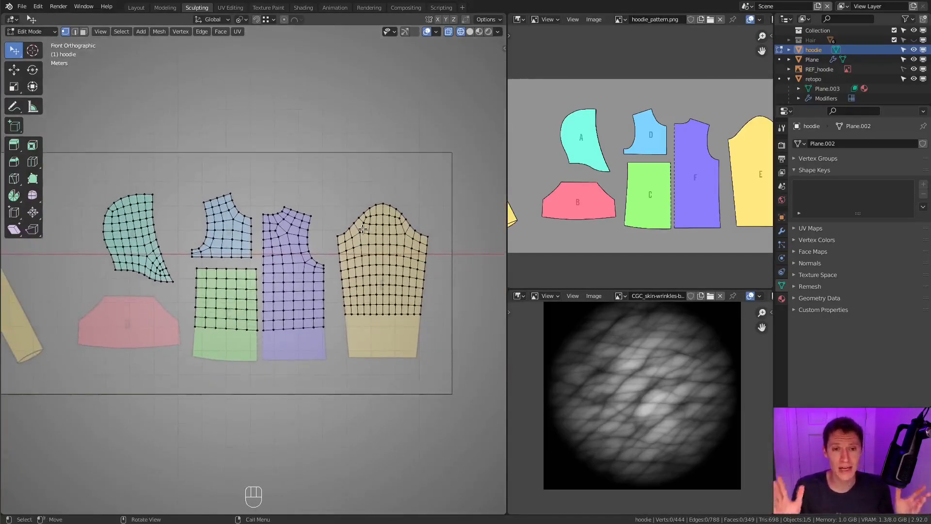